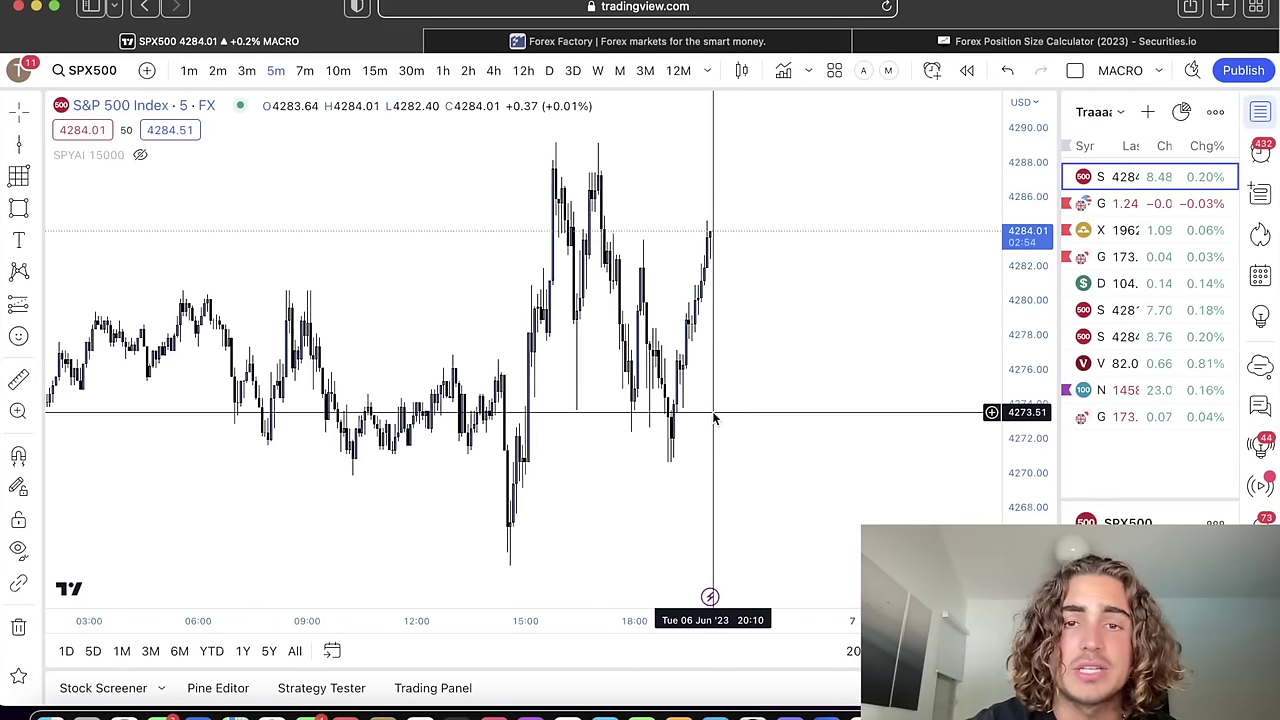
Place a horizontal ray at 4268.51 along the twin lows of late 5 June on the 5-minute S&P 500 chart
scroll(745, 345, "right", 3)
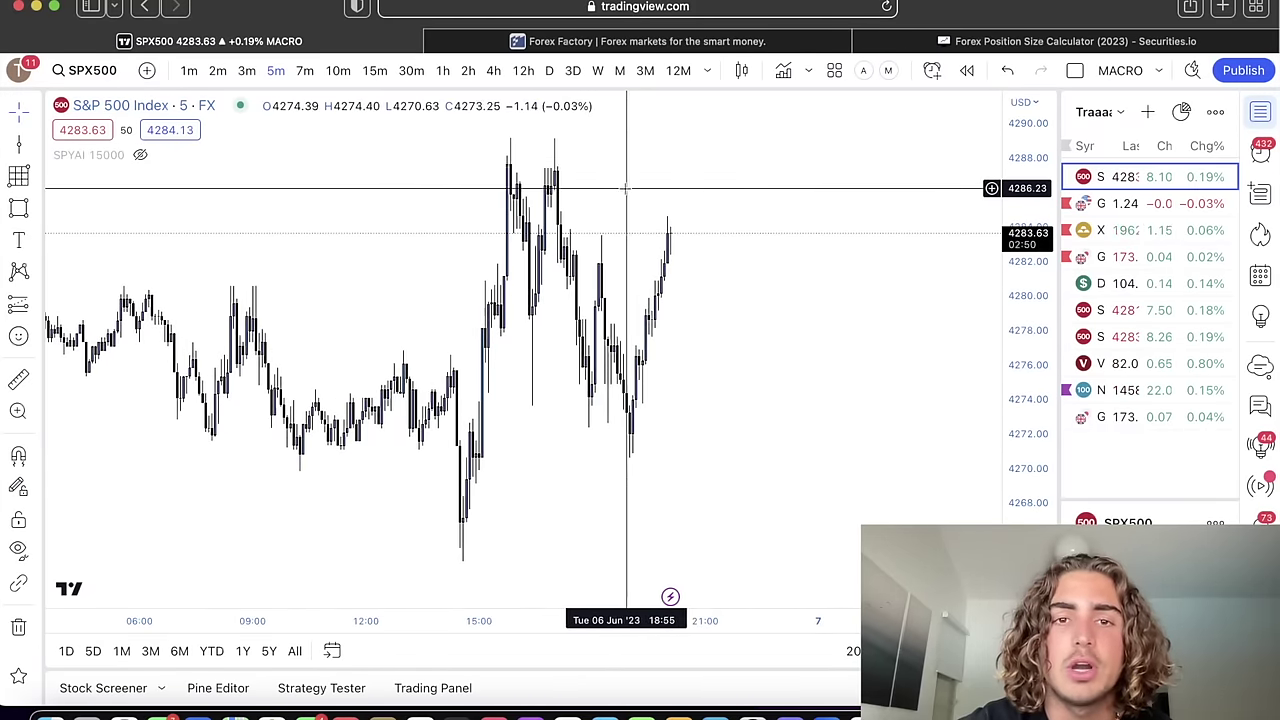
scroll(626, 188, "left", 5)
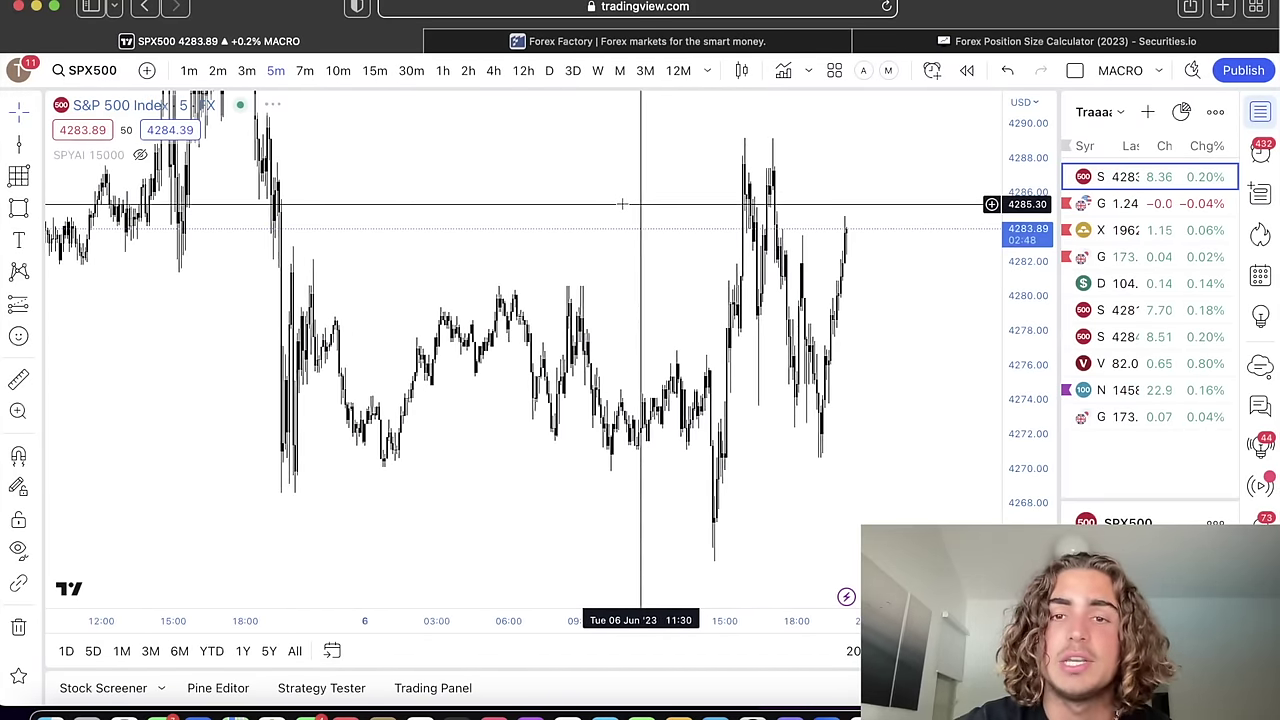
scroll(621, 204, "right", 4)
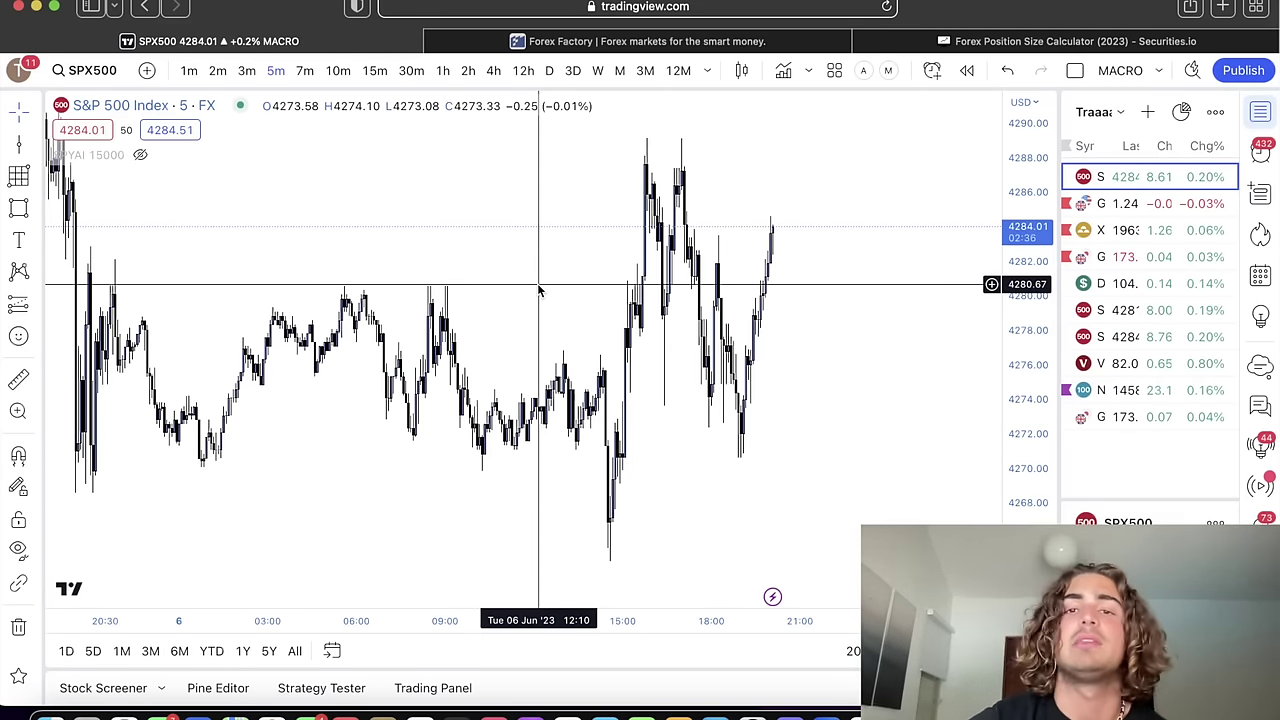
scroll(538, 290, "down", 1)
scroll(540, 280, "down", 2)
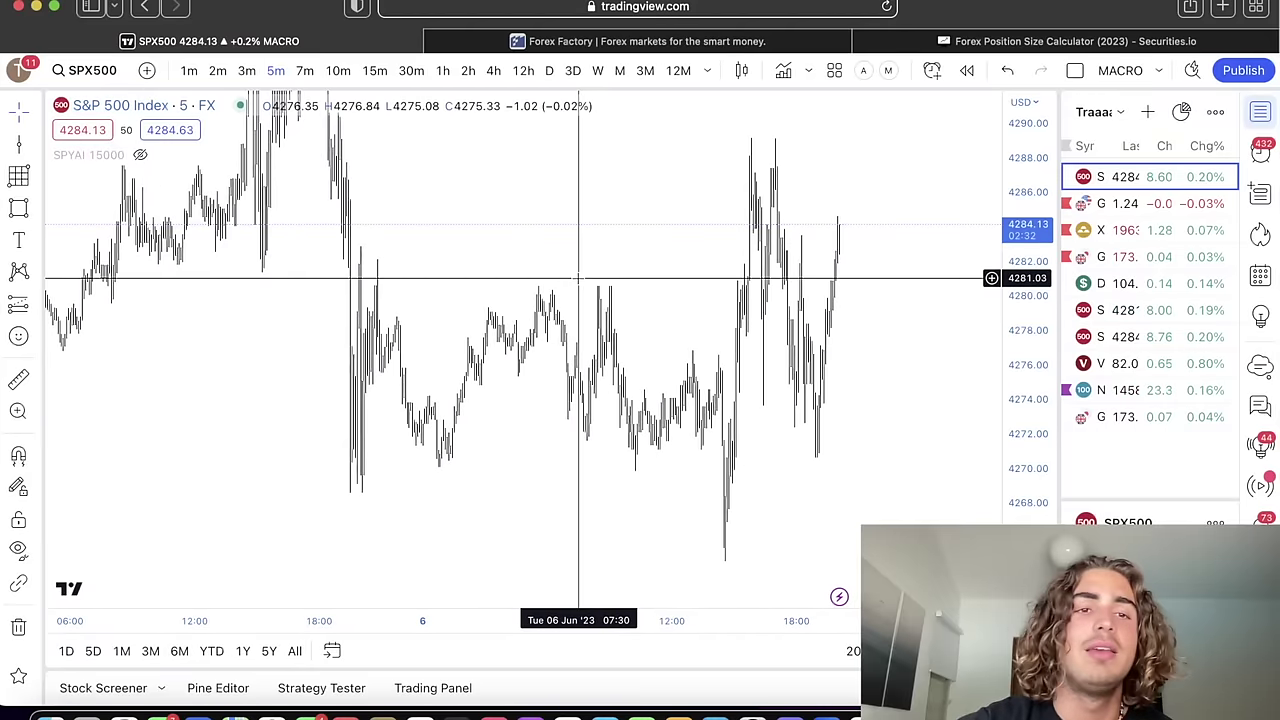
left_click(38, 148)
left_click(125, 395)
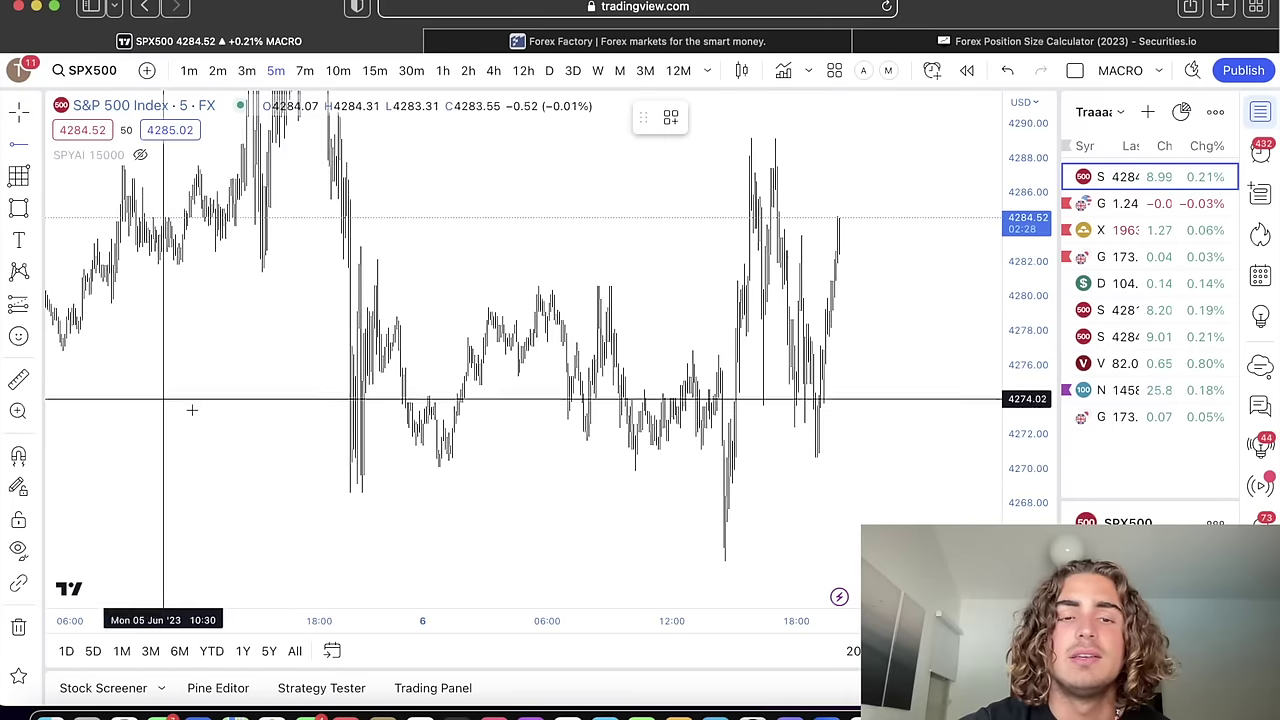
left_click(327, 494)
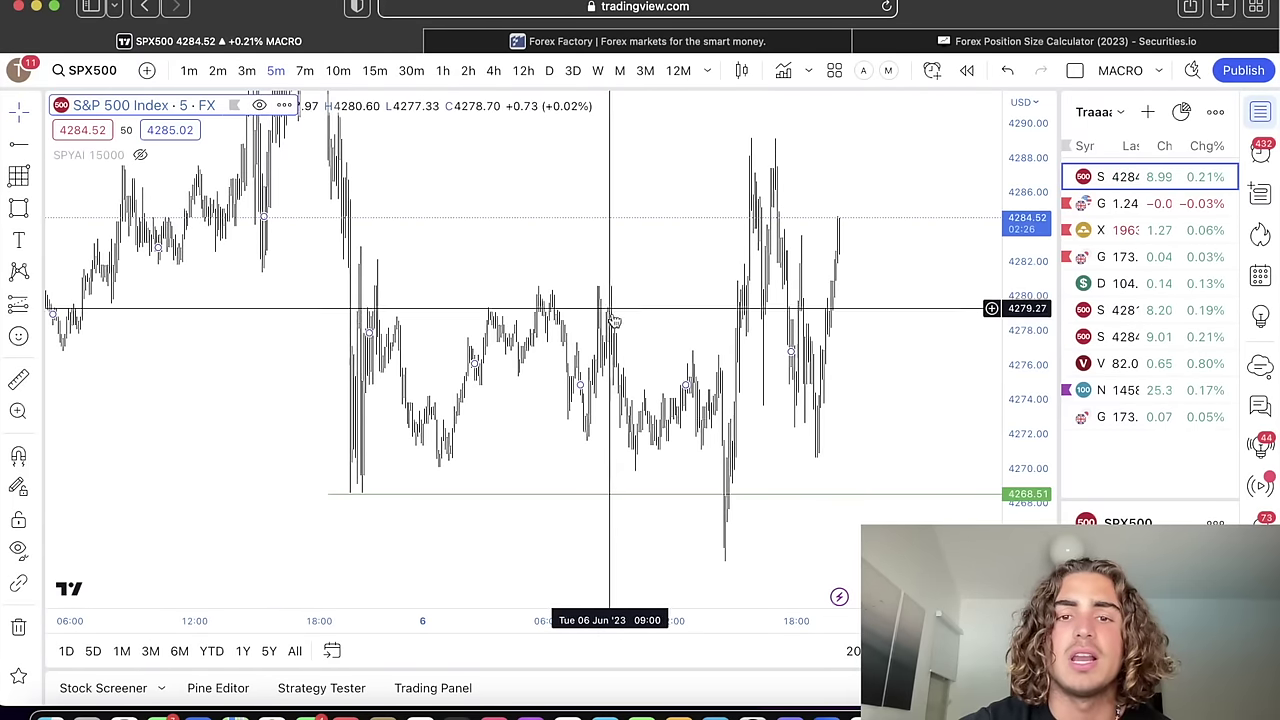
Switch the S&P 500 chart to the 15-minute timeframe
scroll(653, 275, "up", 3)
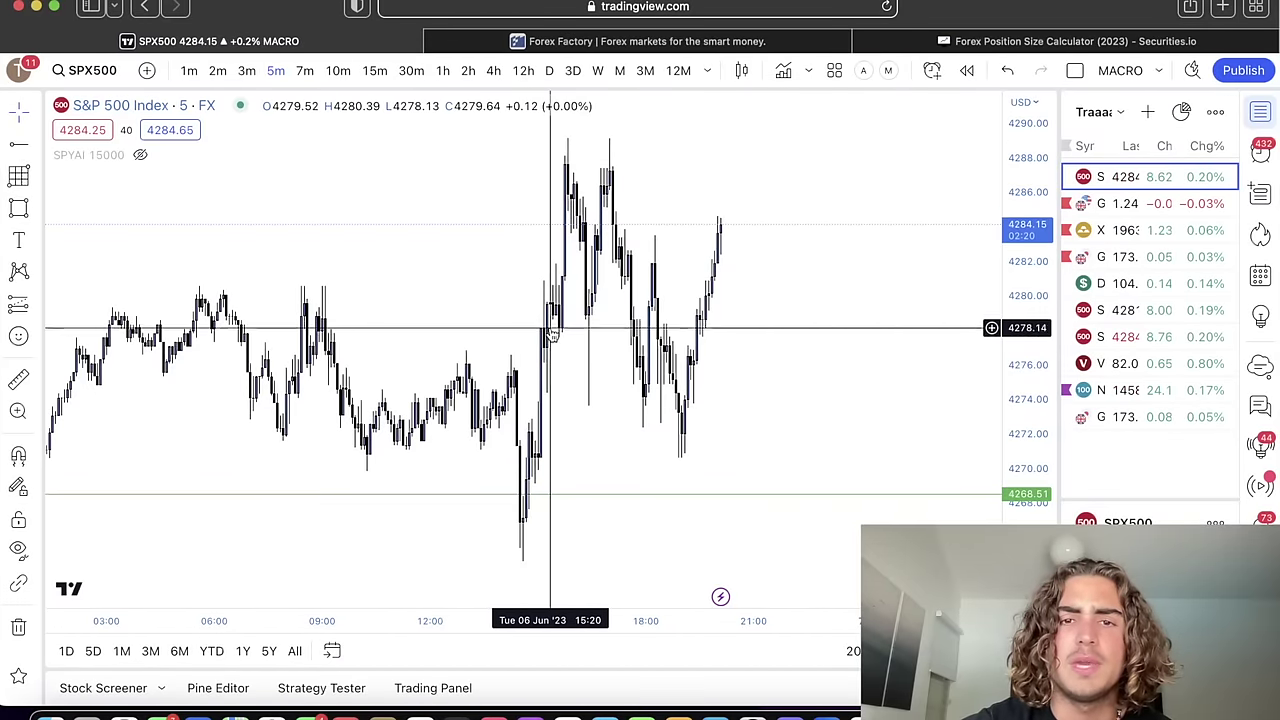
scroll(555, 390, "down", 2)
scroll(555, 390, "down", 2)
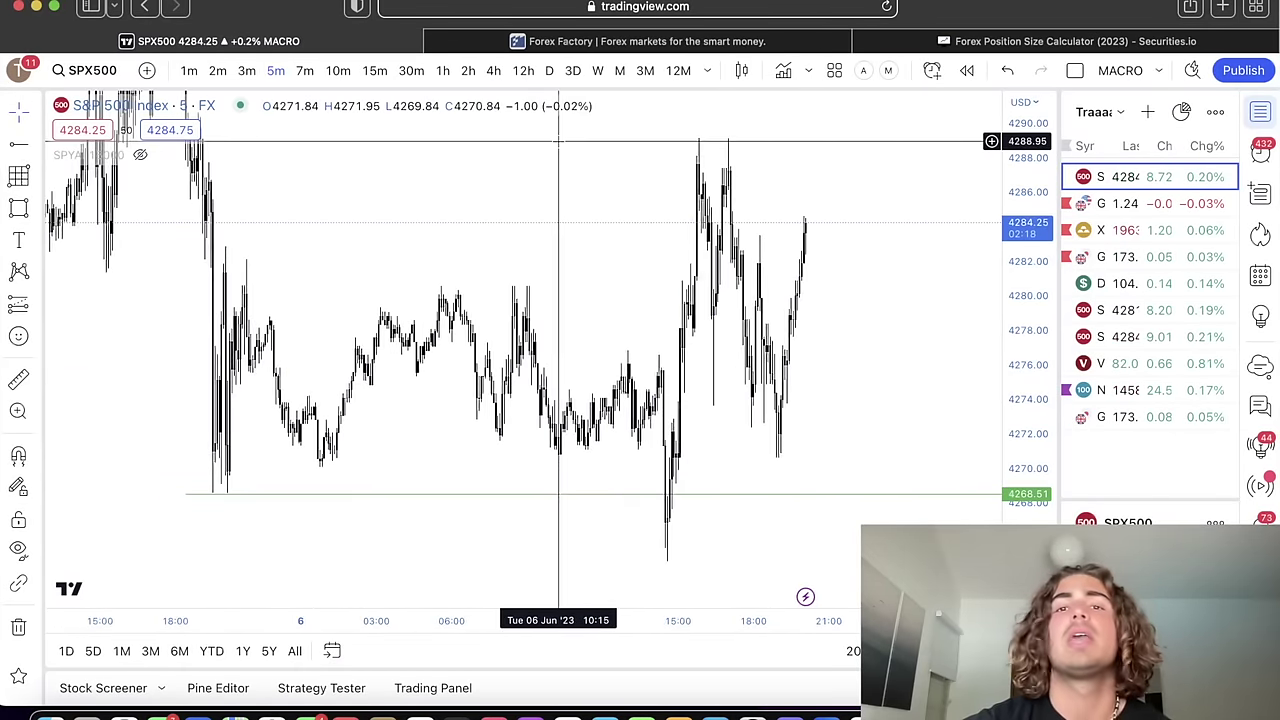
left_click_drag(499, 221, 704, 228)
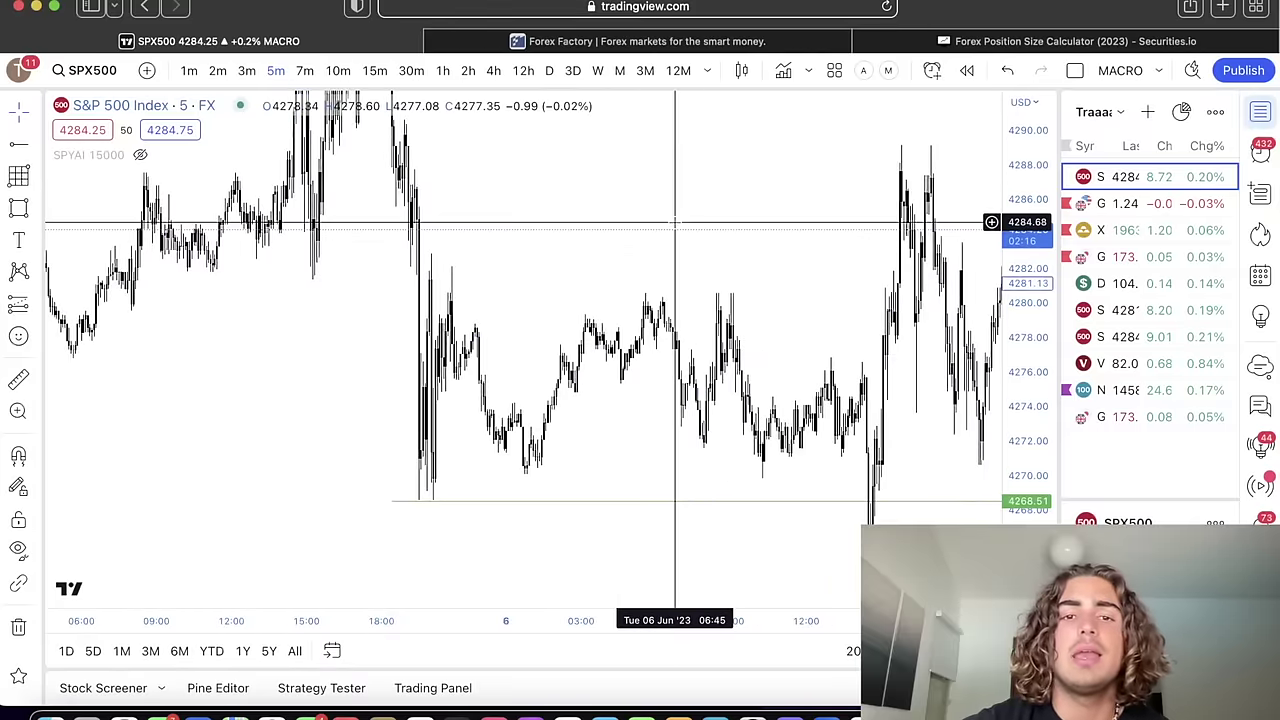
left_click(375, 71)
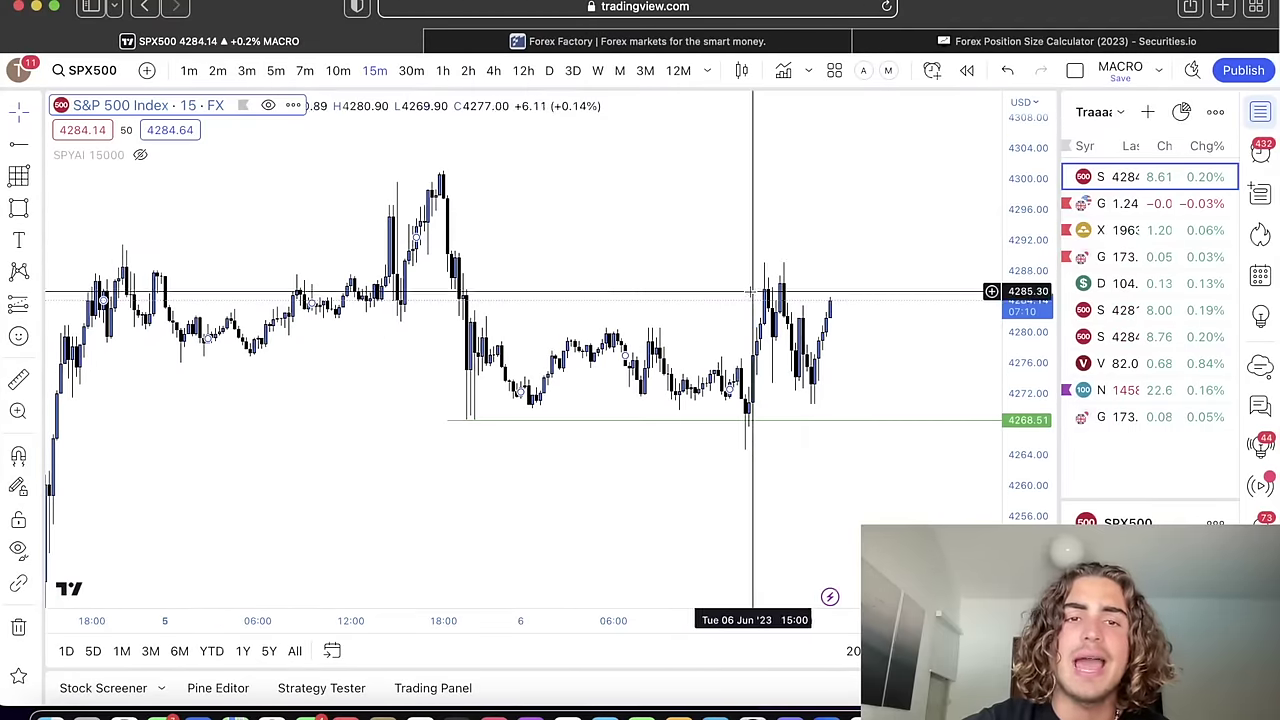
Delete the horizontal ray under the 5 June lows from the S&P 500 chart
scroll(598, 240, "left", 5)
left_click(686, 422)
key("BackSpace")
scroll(900, 424, "right", 1)
scroll(900, 424, "up", 2)
scroll(900, 424, "right", 2)
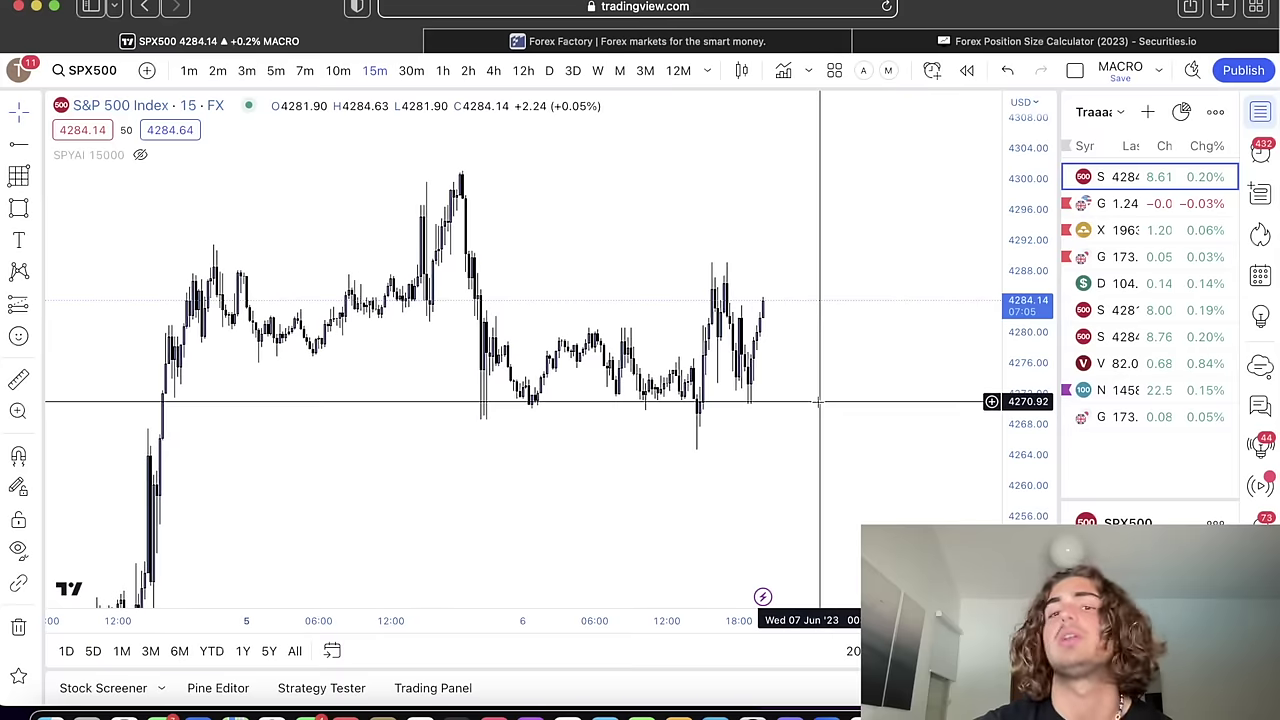
Open the GBPUSD chart from the watchlist and remove all its drawings
left_click(1127, 203)
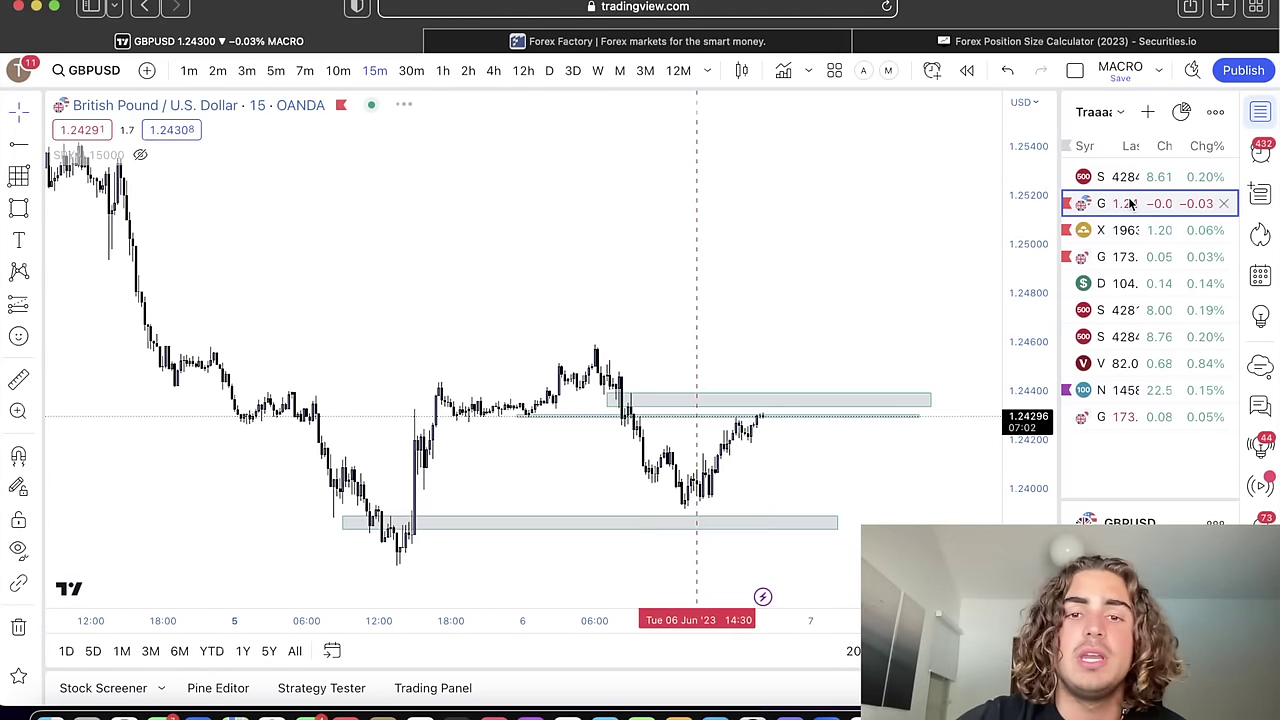
left_click_drag(842, 295, 752, 216)
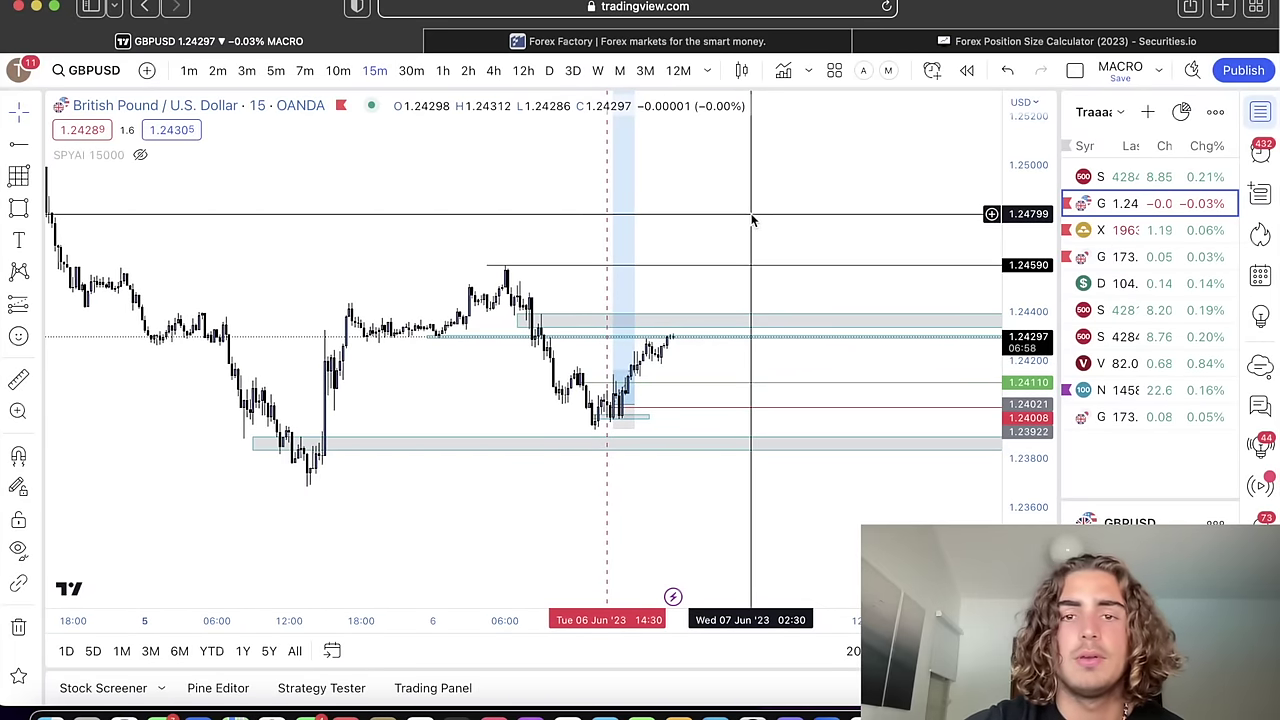
right_click(726, 222)
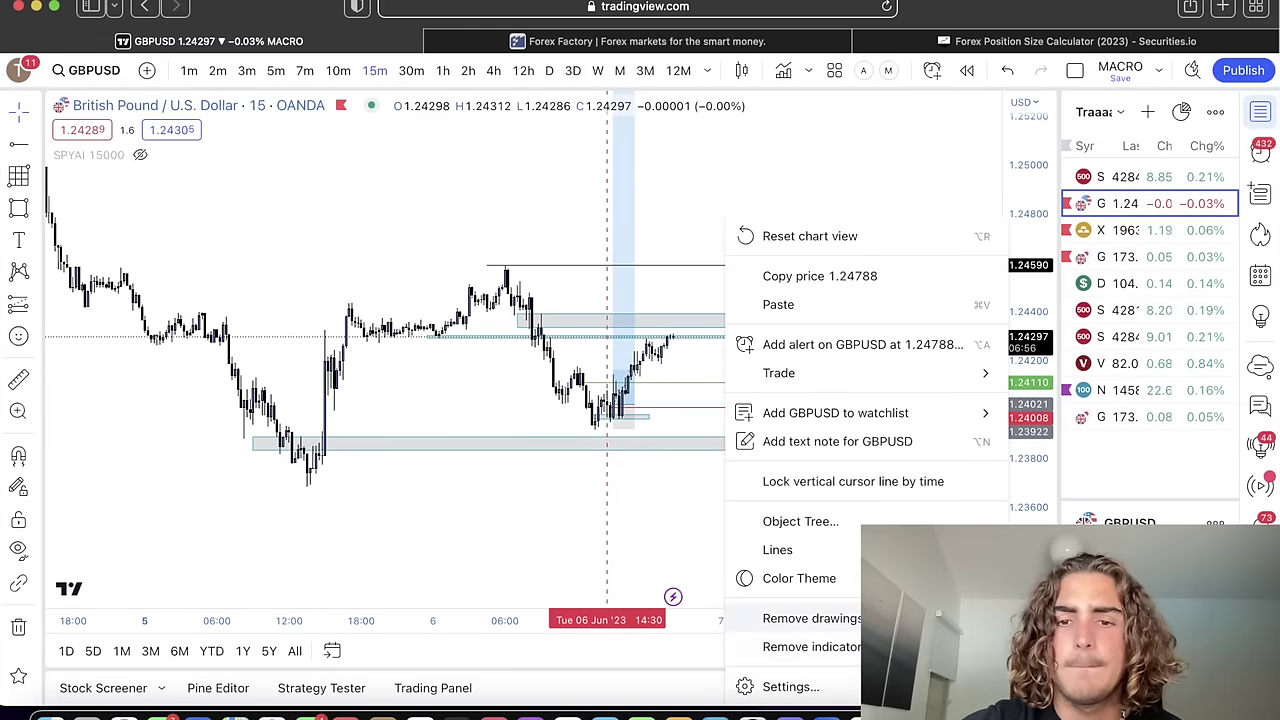
Open the XAUUSD chart from the watchlist and remove all its drawings
left_click(1120, 230)
left_click(1095, 230)
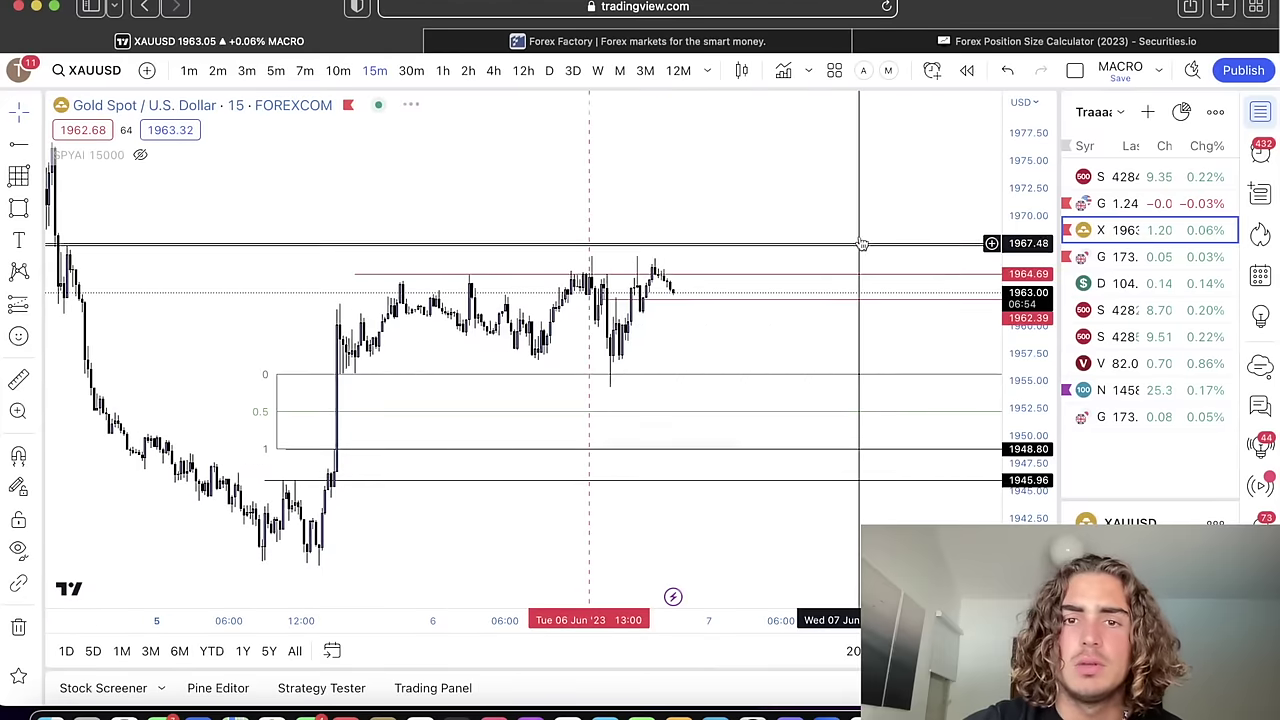
right_click(766, 222)
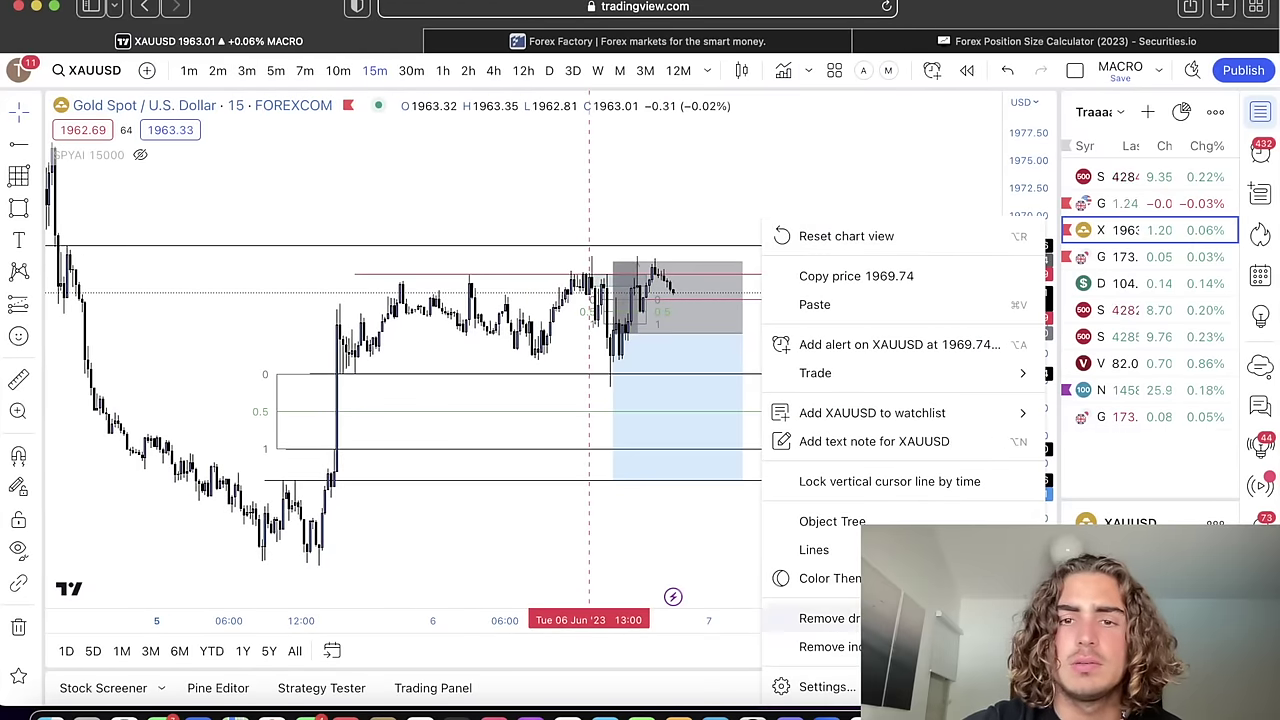
left_click(828, 618)
Open the GBPJPY chart from the watchlist and check whether it has drawings to remove
left_click(1137, 256)
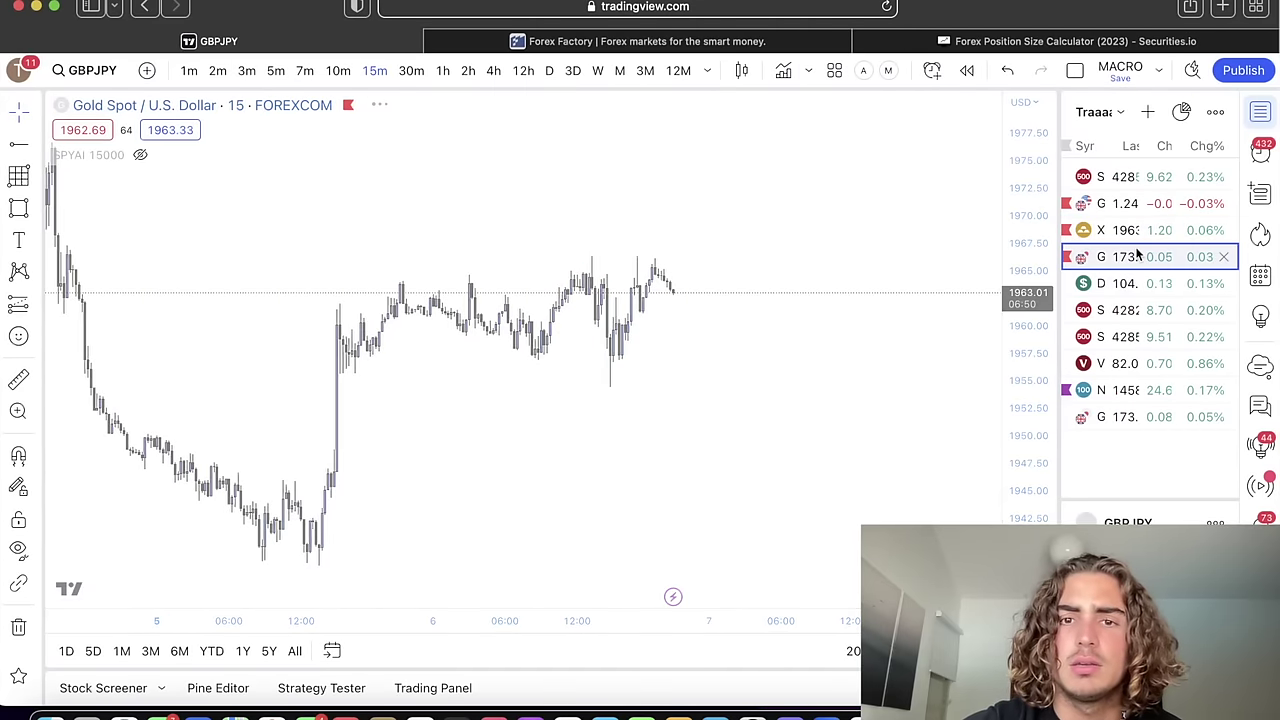
right_click(730, 278)
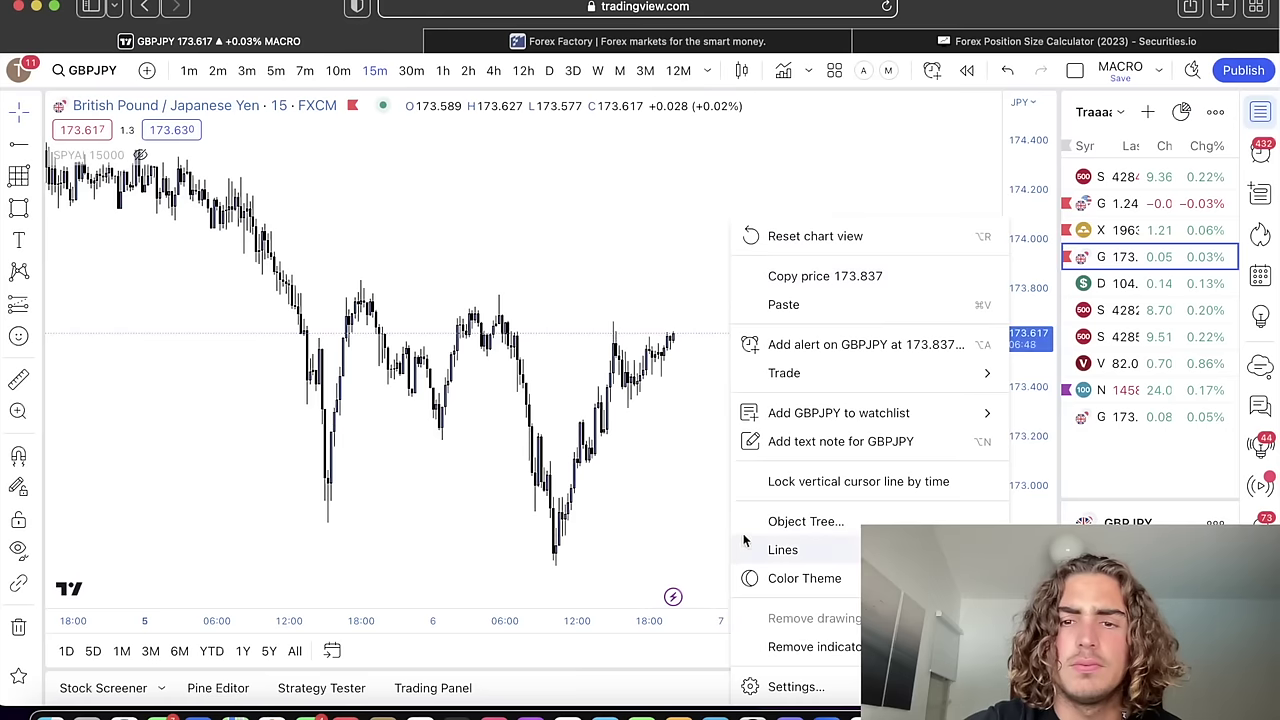
left_click(633, 414)
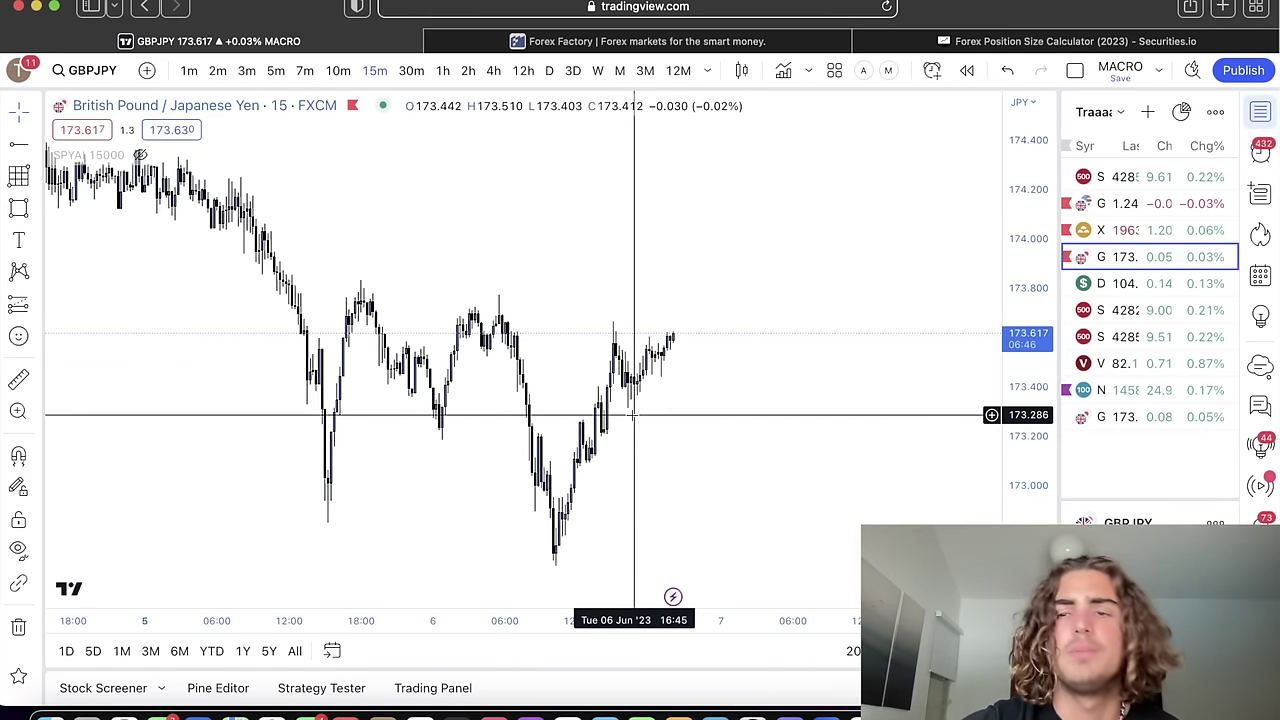
Return to the SPX500 chart and minimise the broker trading area so the chart has its full height
left_click(1160, 177)
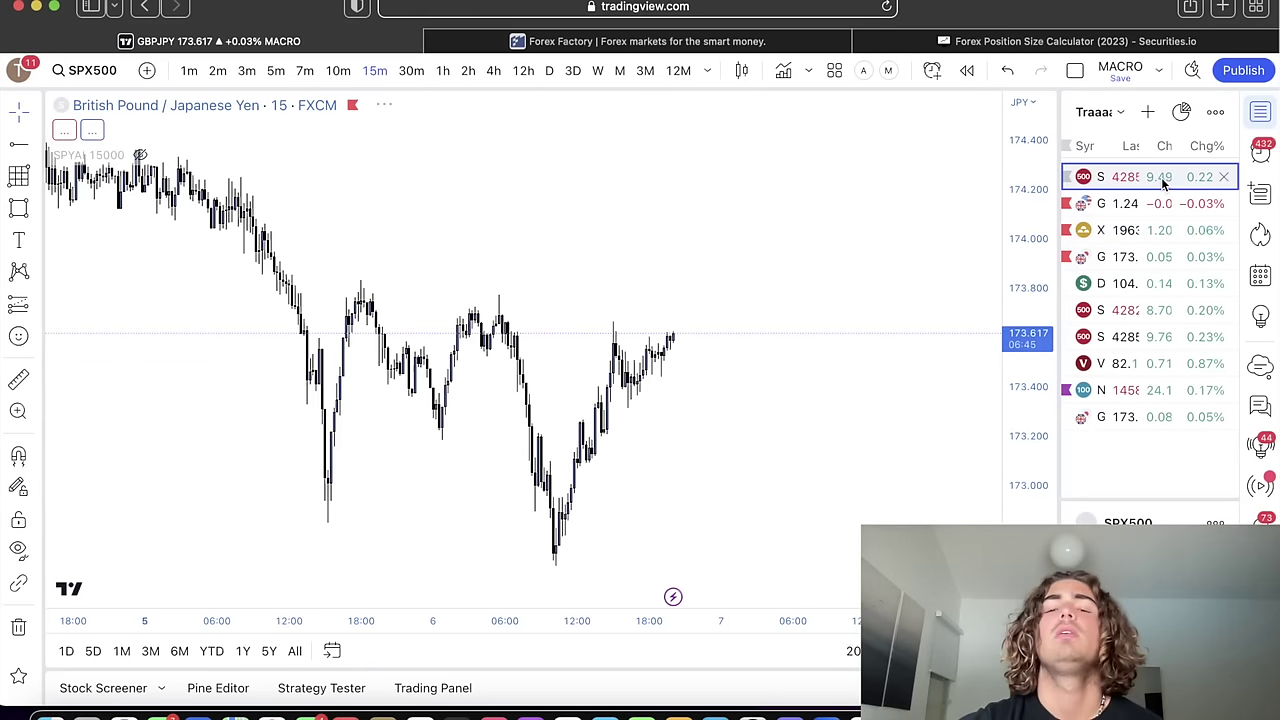
right_click(770, 386)
left_click(800, 372)
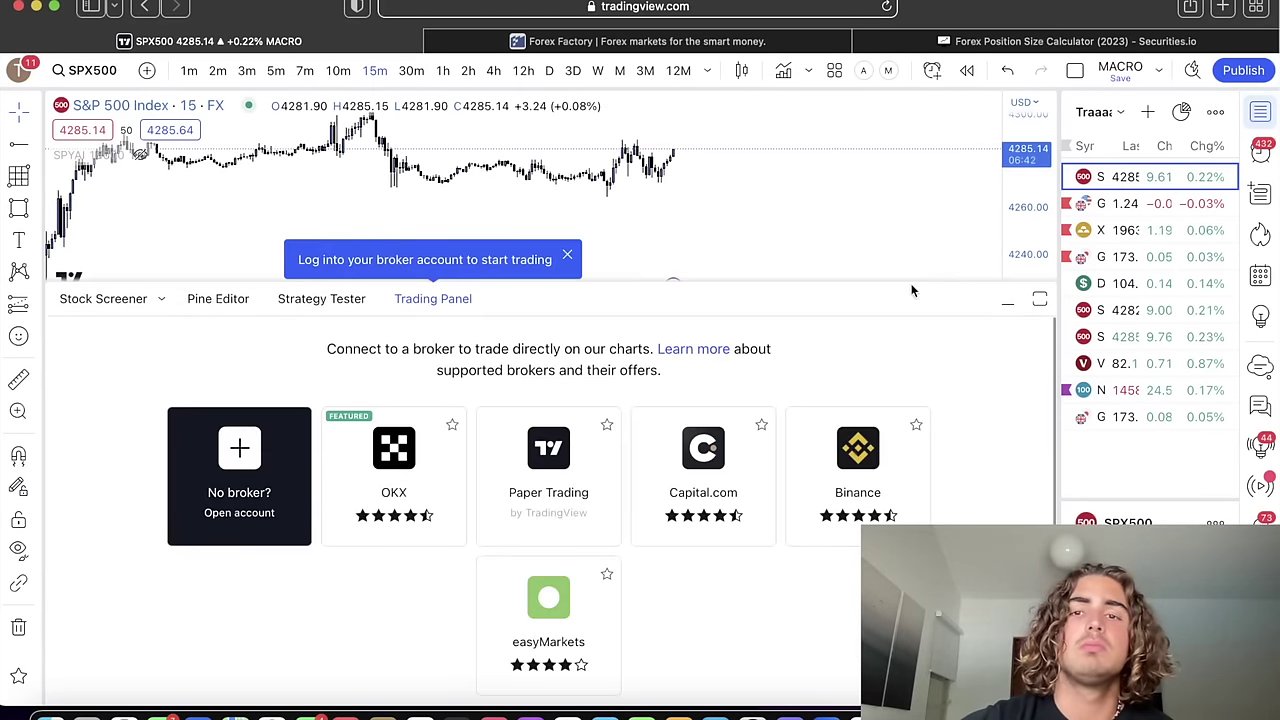
left_click(1007, 300)
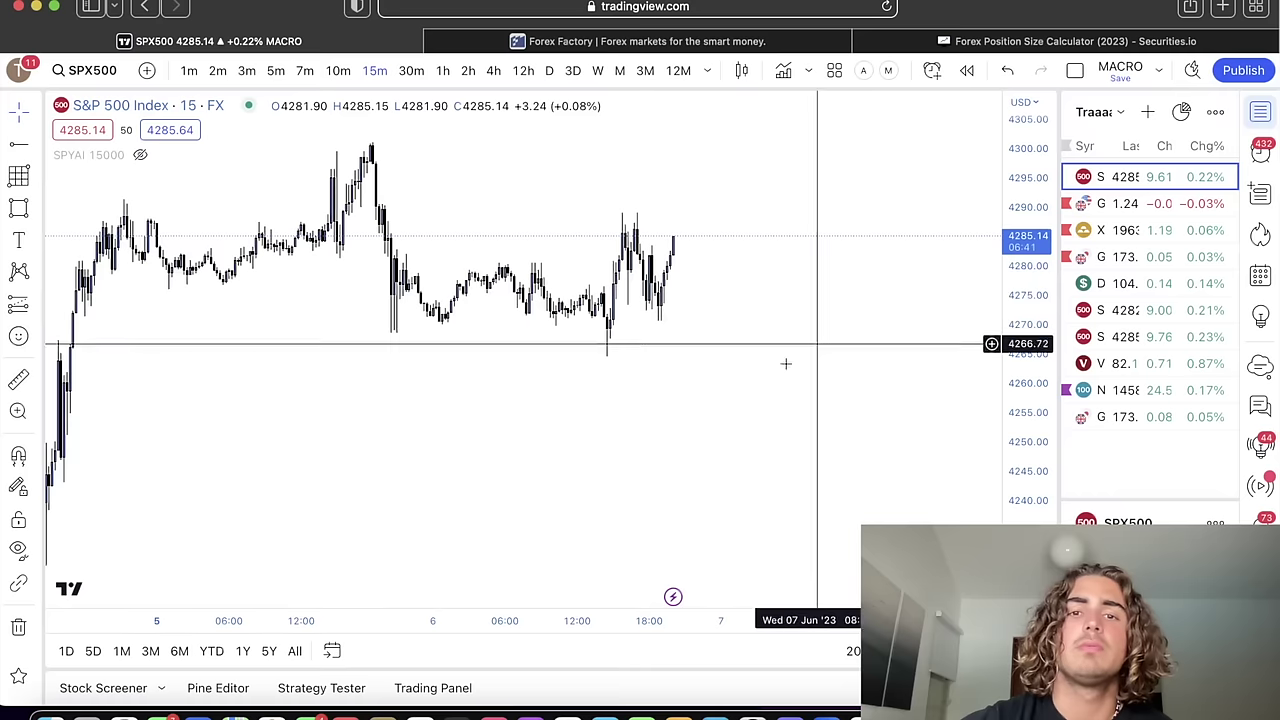
Step the S&P 500 chart up through the 1-hour and 4-hour timeframes to the daily timeframe
left_click(443, 71)
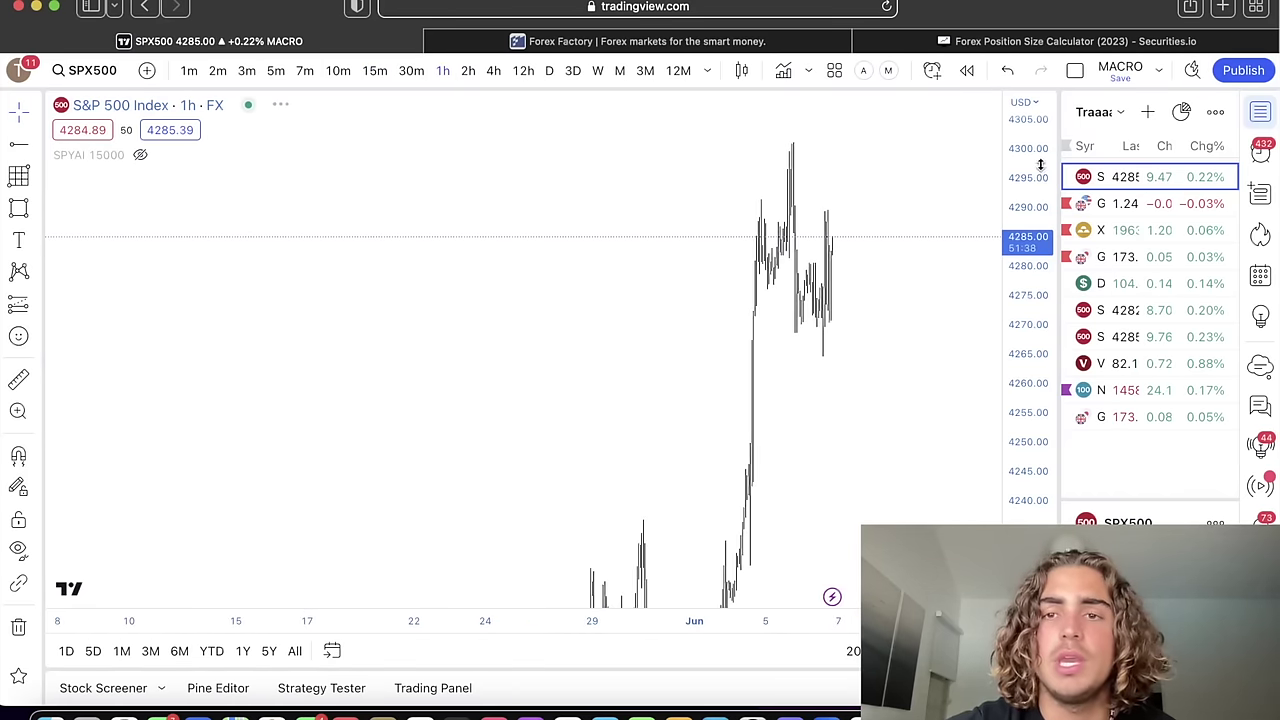
left_click_drag(1040, 164, 777, 540)
left_click(493, 71)
left_click(549, 71)
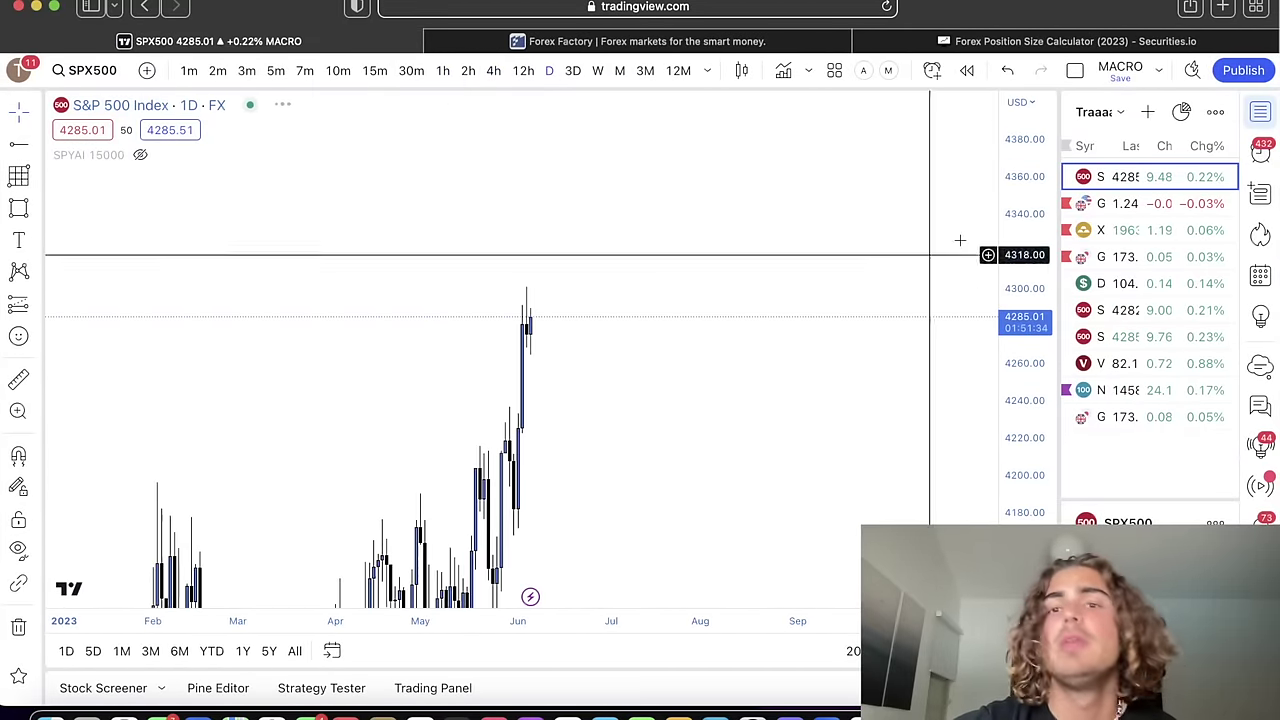
Compress the daily price scale and examine the S&P 500's decline from its early 2022 high
scroll(831, 305, "down", 5)
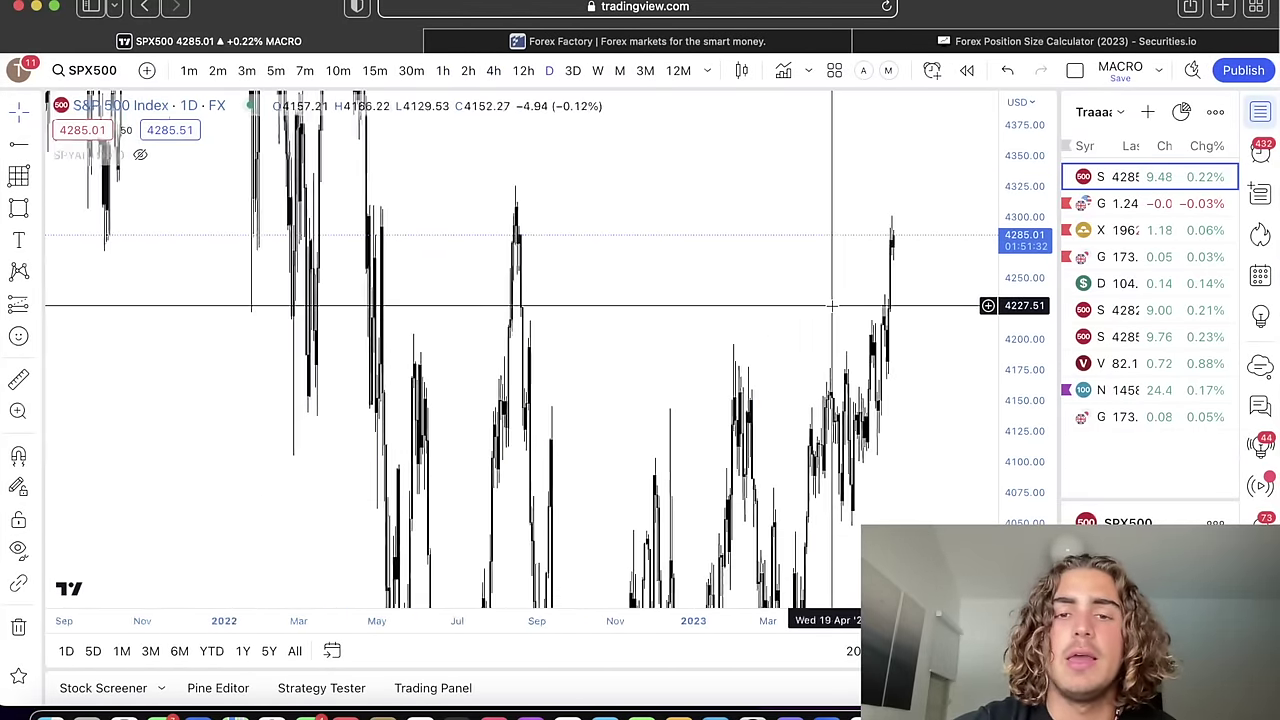
scroll(832, 305, "down", 2)
left_click_drag(1006, 148, 775, 430)
scroll(600, 250, "up", 5)
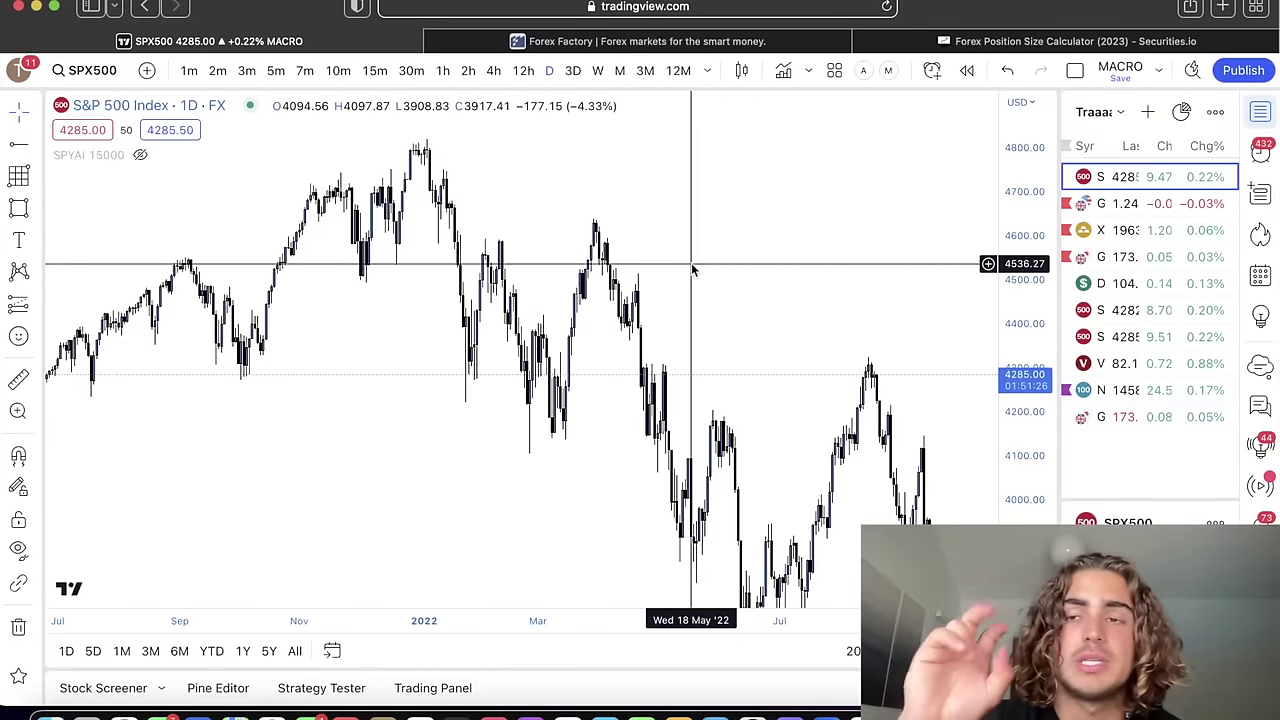
scroll(692, 267, "up", 3)
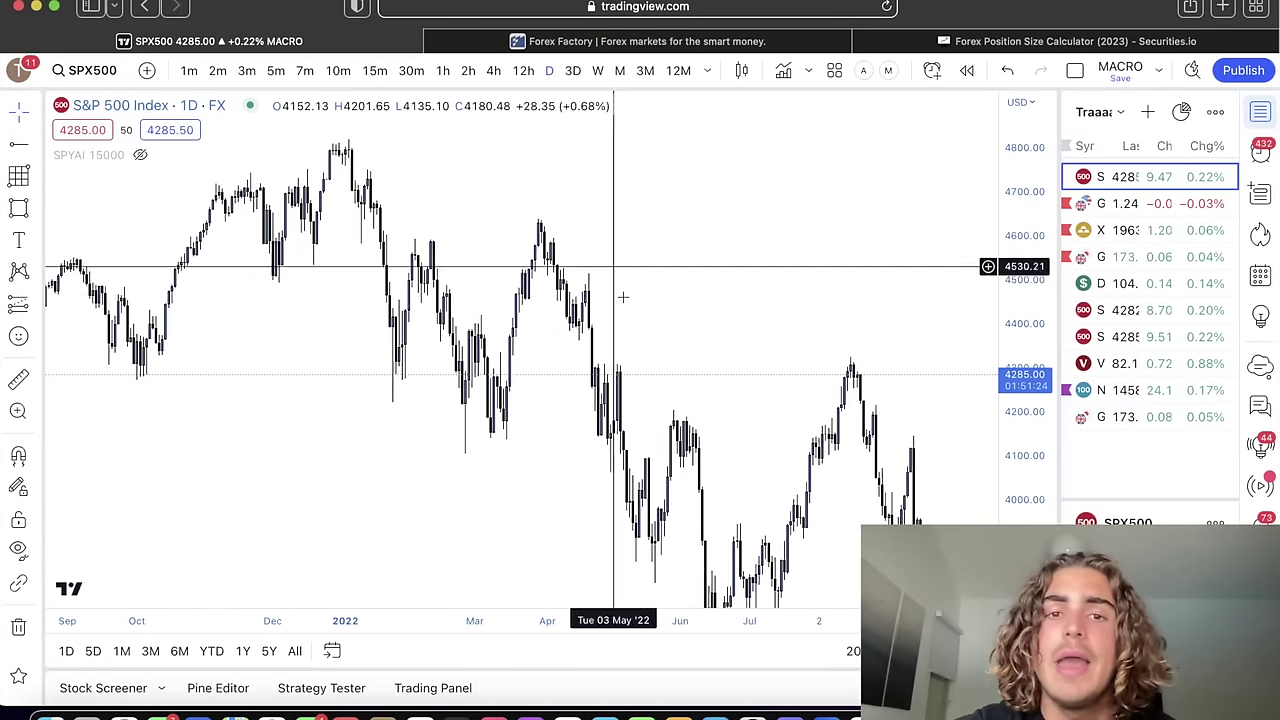
left_click_drag(648, 240, 654, 254)
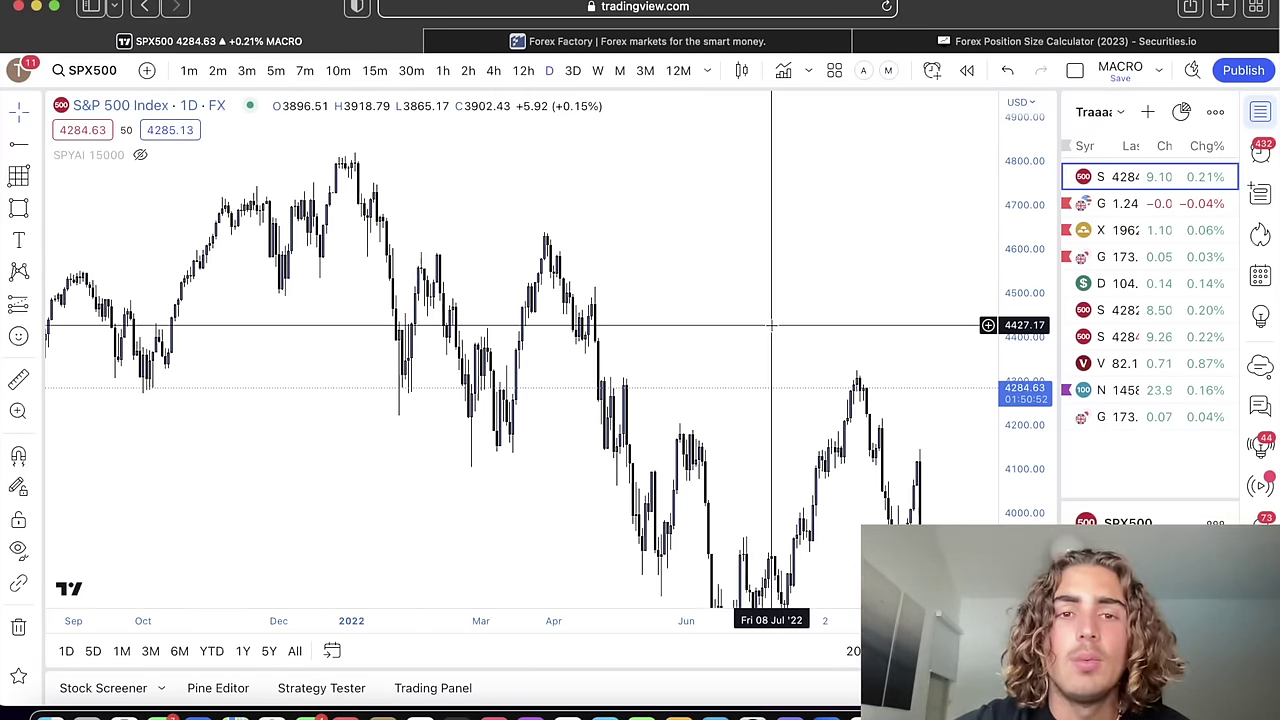
scroll(739, 285, "right", 2)
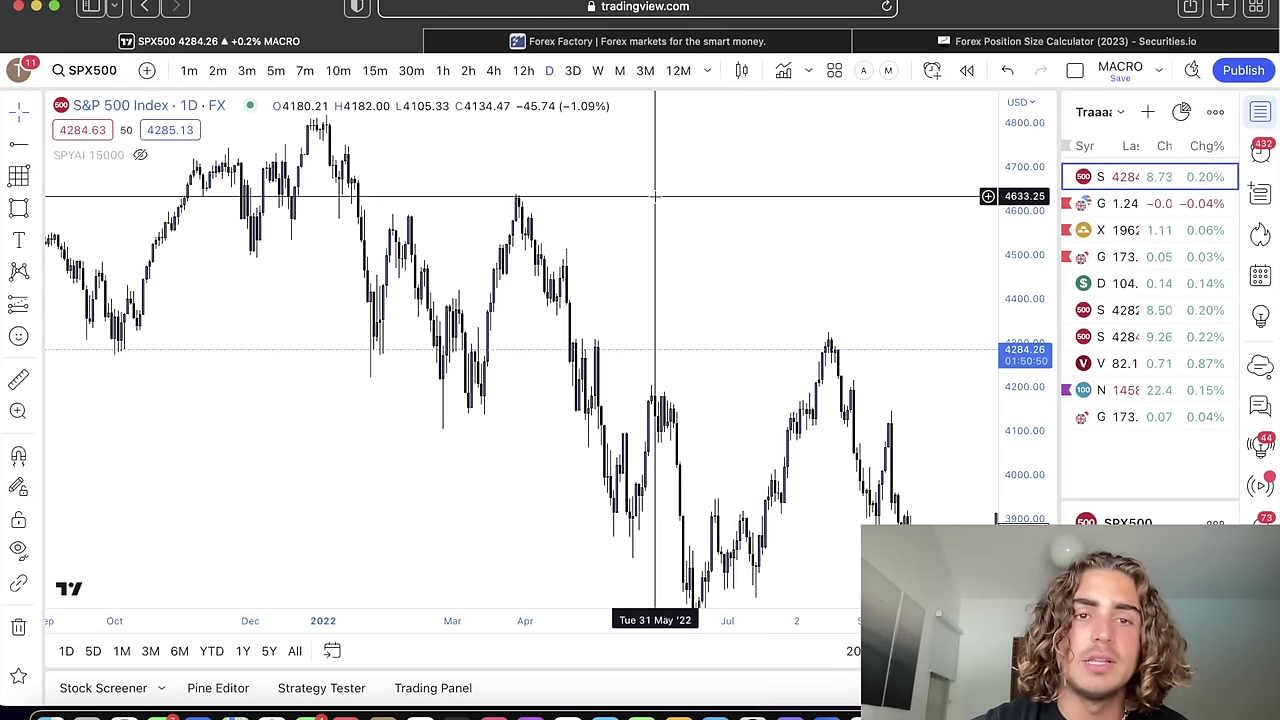
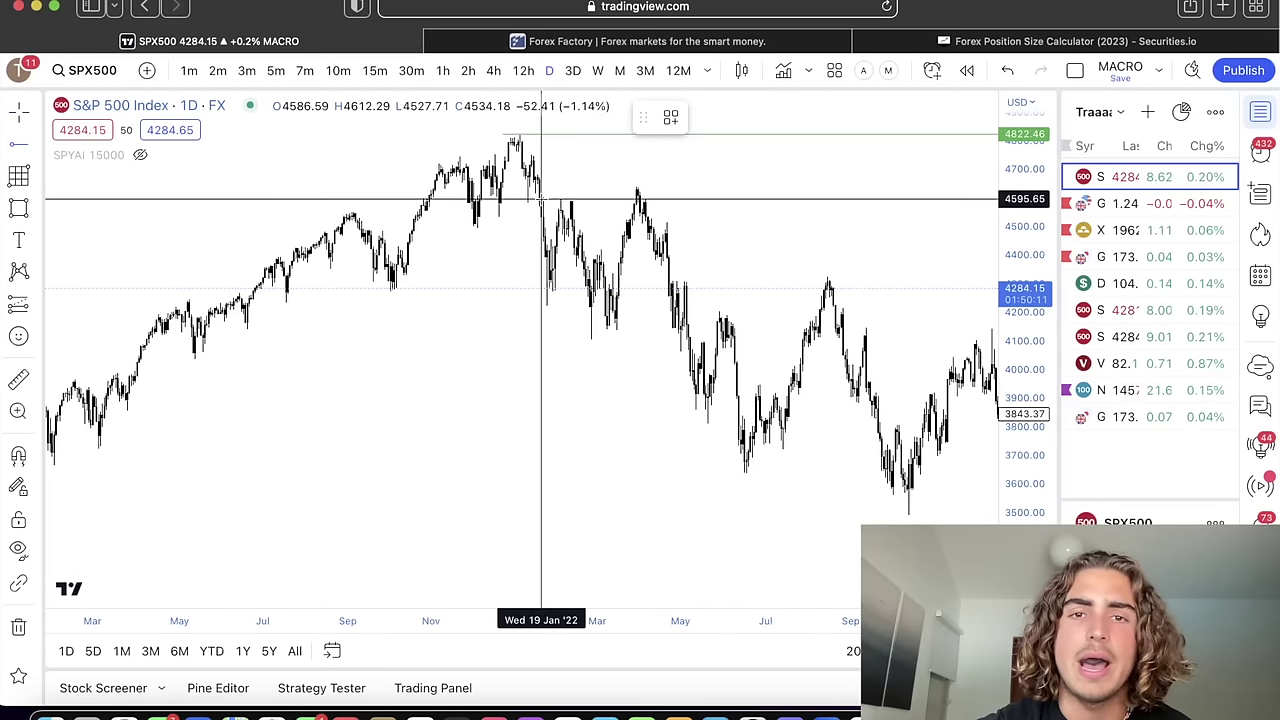
Place horizontal rays at the early 2022 swing highs of 4592.54 and 4639.15 and at the January 2022 low of 4219.70
left_click(541, 198)
left_click(14, 149)
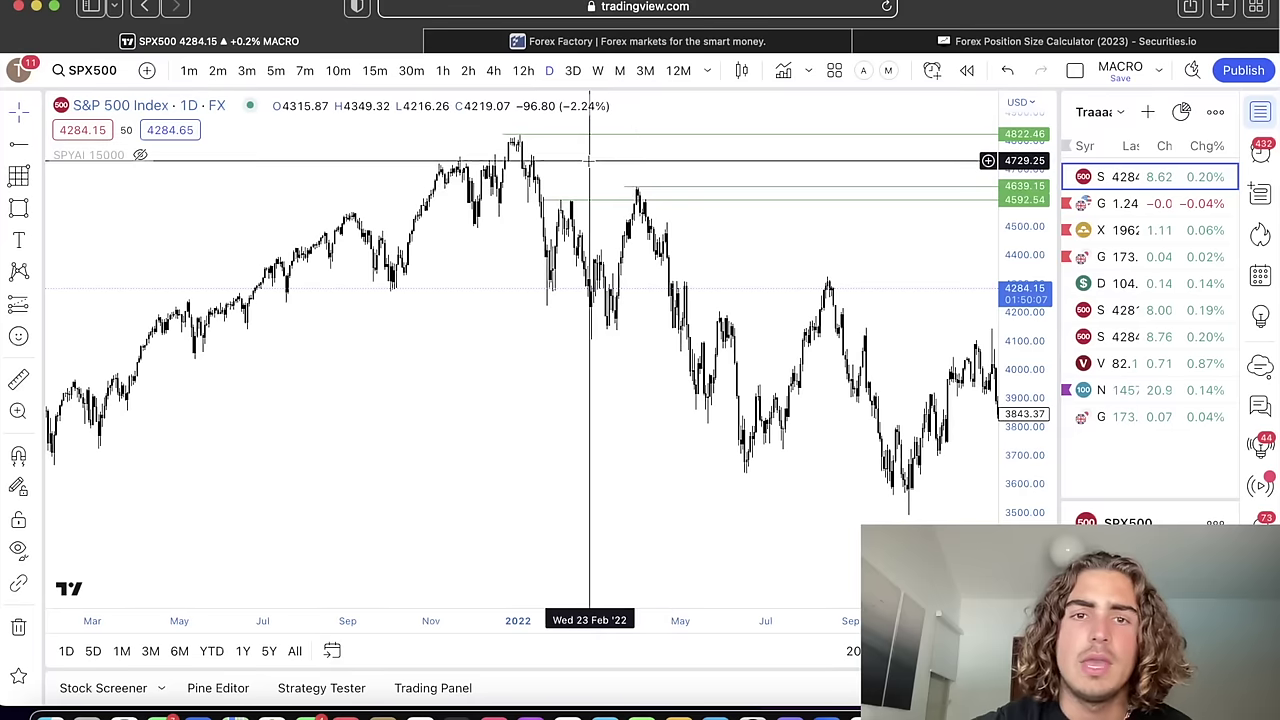
left_click(535, 306)
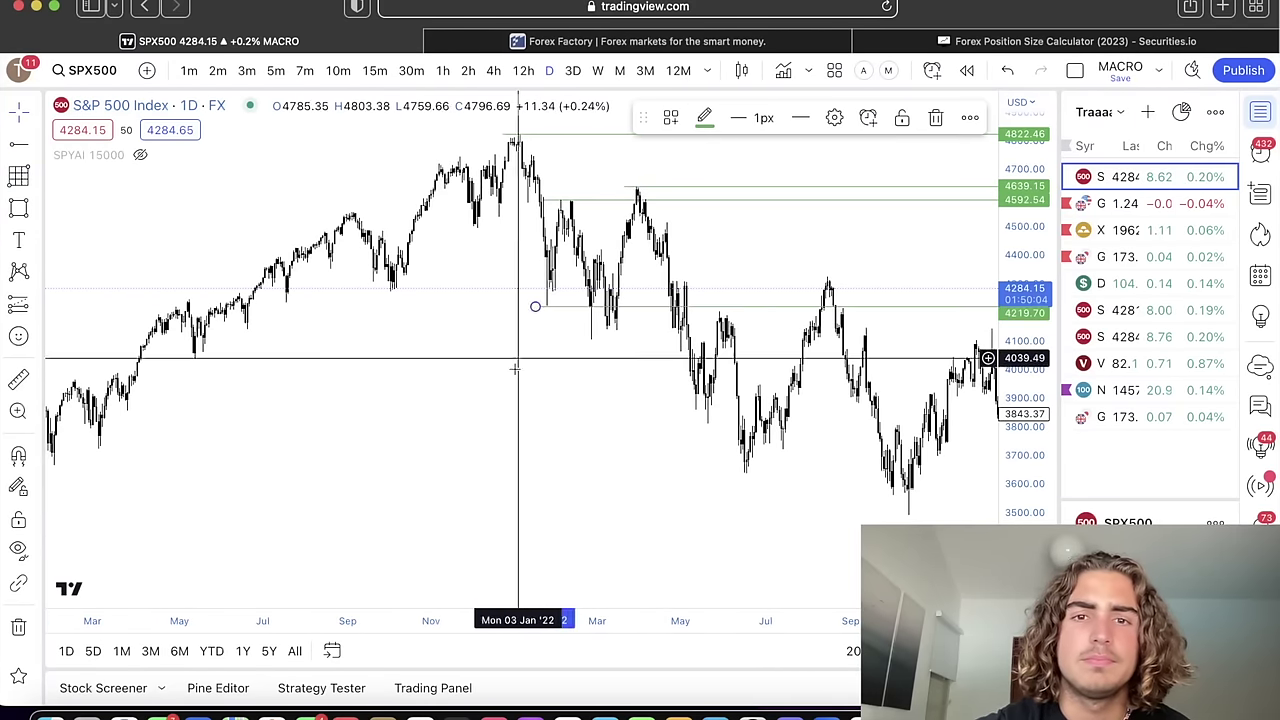
Place horizontal rays at the February 2022 low of 4107.85 and at the swing high of 4204.17 around June 2022
left_click(20, 148)
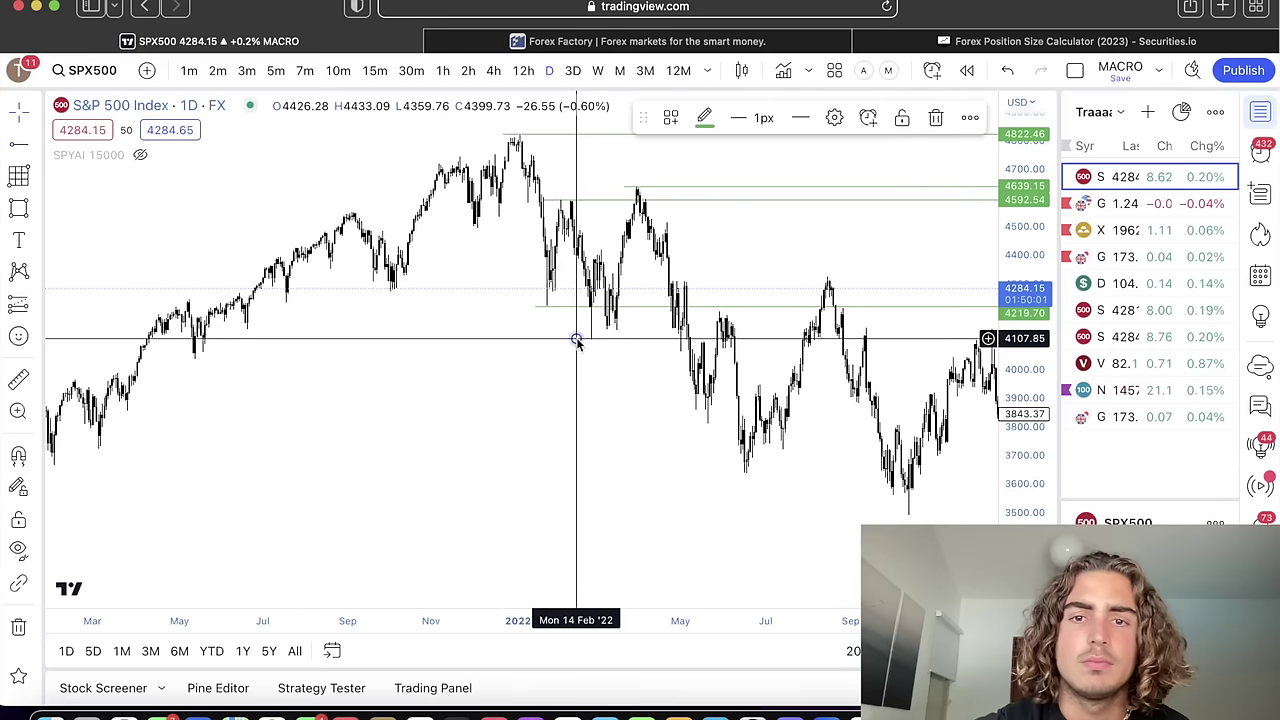
left_click(592, 419)
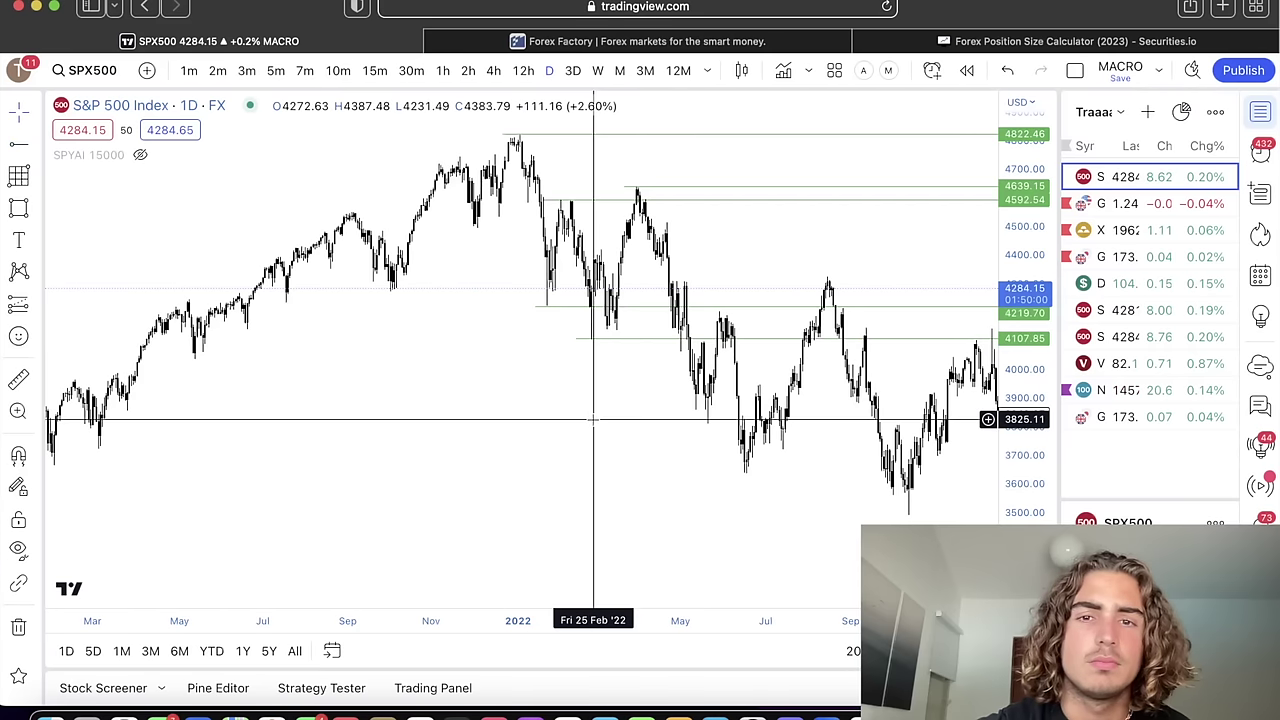
left_click(12, 146)
left_click(705, 311)
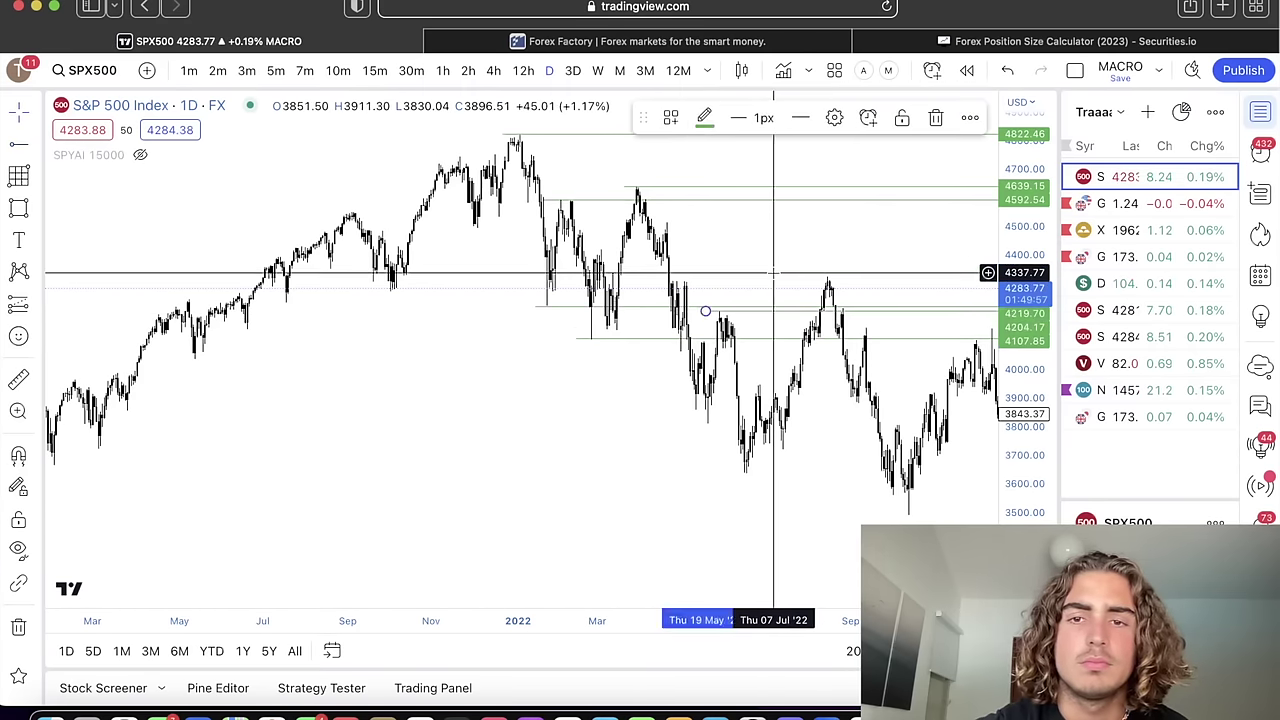
Delete the rays at the June 2022 swing high of 4204.17 and at the 4219.70 and 4107.85 lows
left_click_drag(771, 271, 703, 263)
scroll(720, 374, "up", 2)
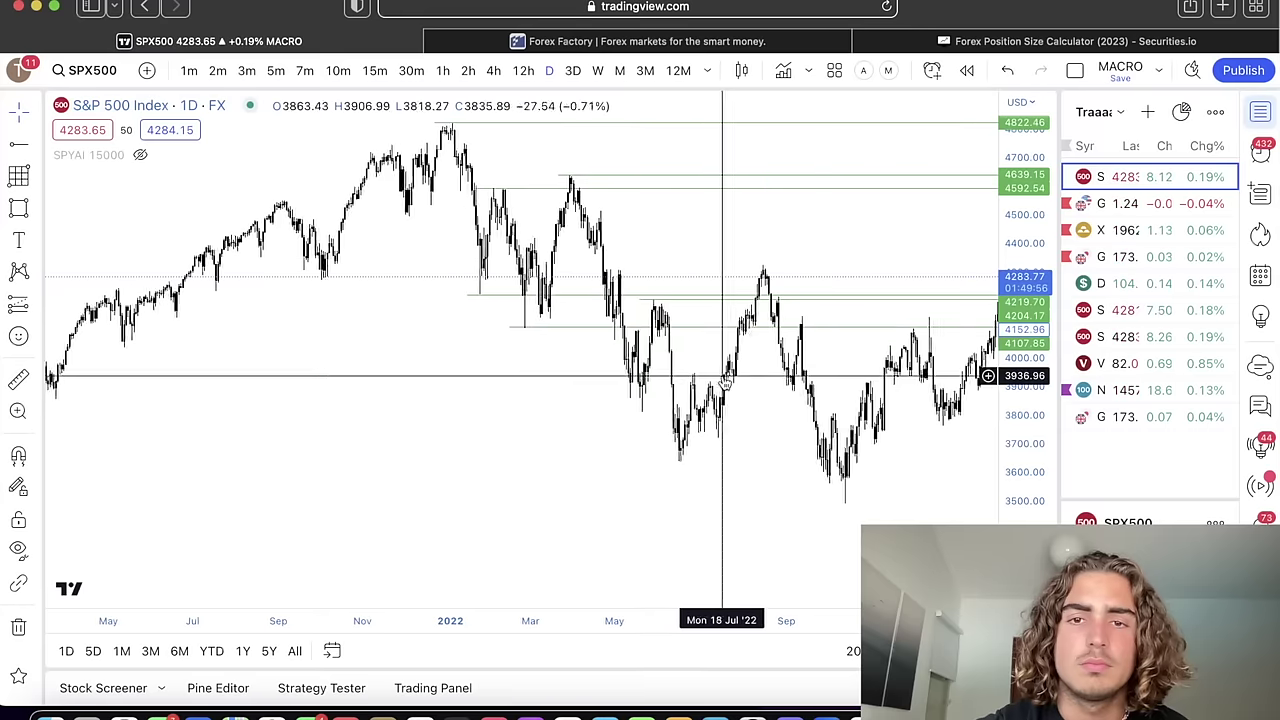
left_click(649, 300)
key("BackSpace")
scroll(650, 299, "left", 5)
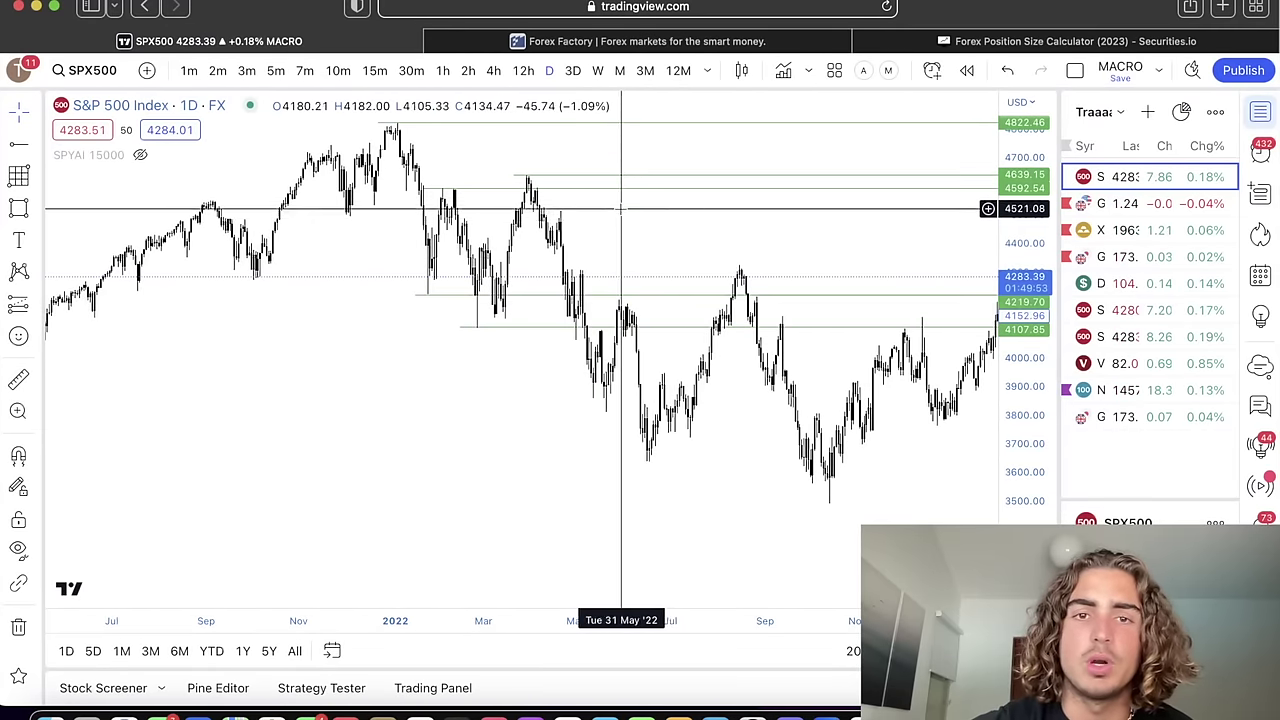
scroll(678, 200, "up", 5)
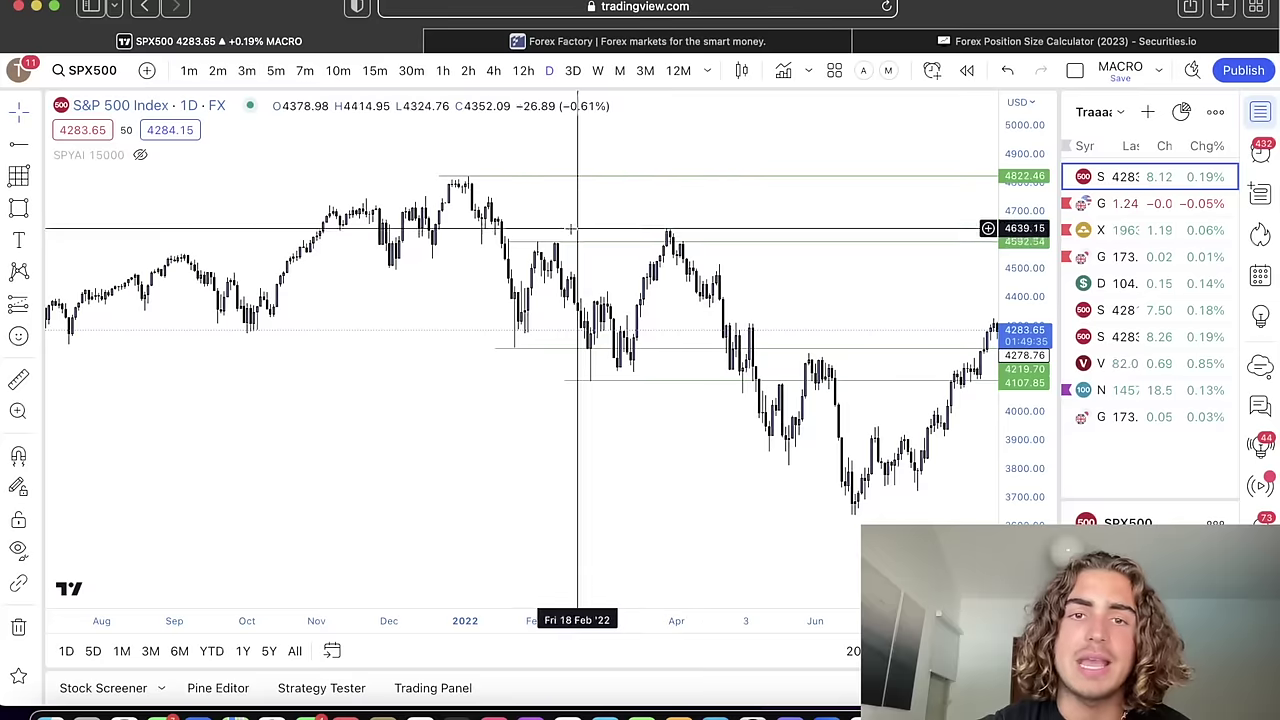
left_click_drag(546, 250, 674, 388)
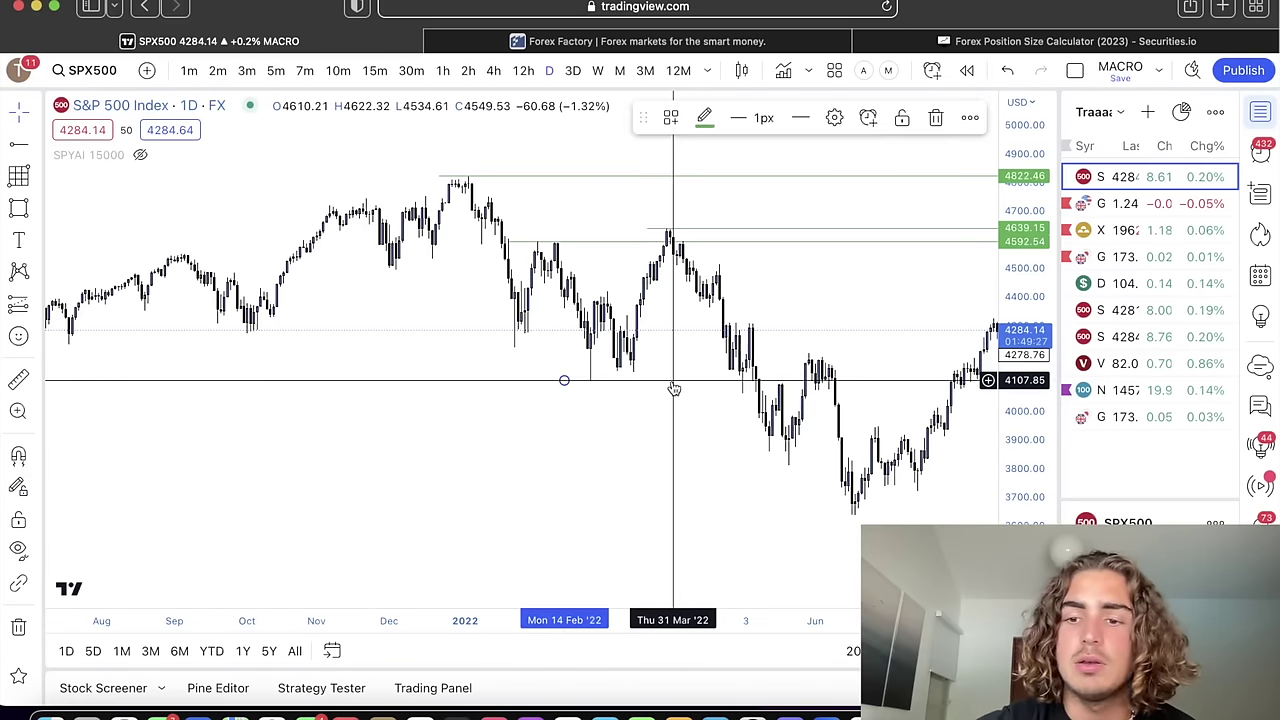
scroll(673, 380, "right", 5)
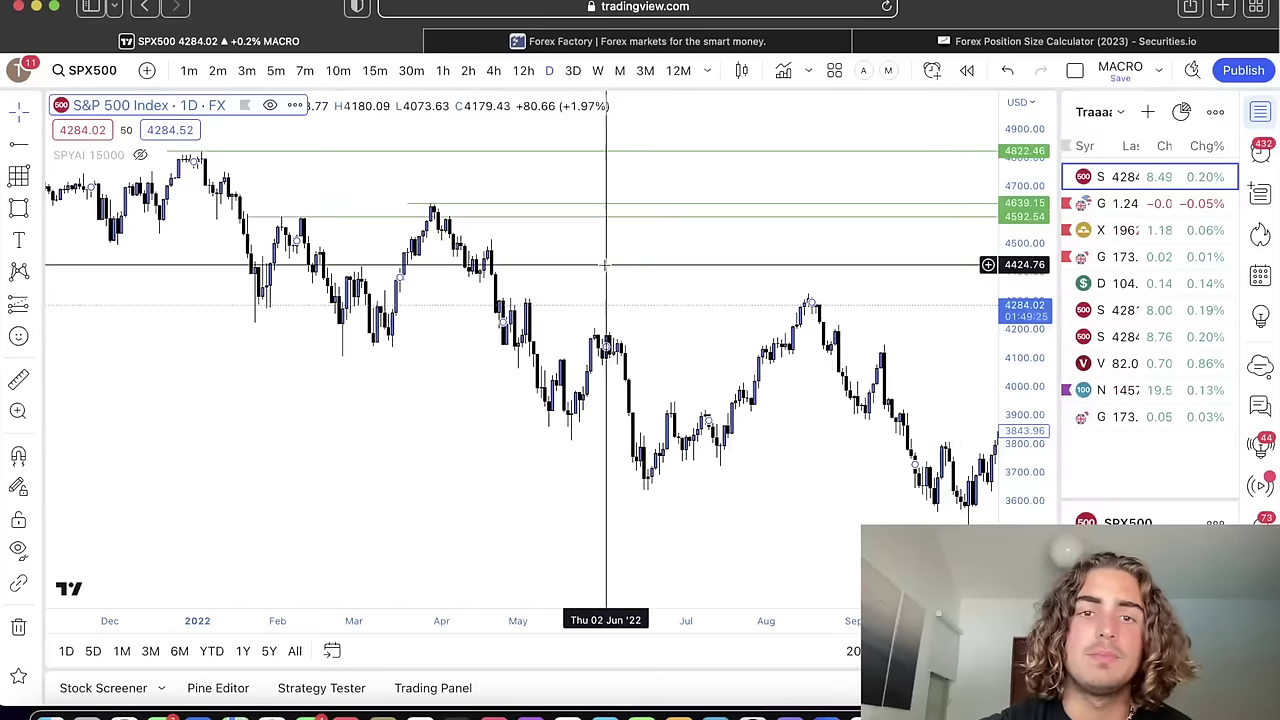
Place horizontal rays at the May 2022 low of 3812.68 and at the swing high of 4204.17 around June 2022
left_click(526, 441)
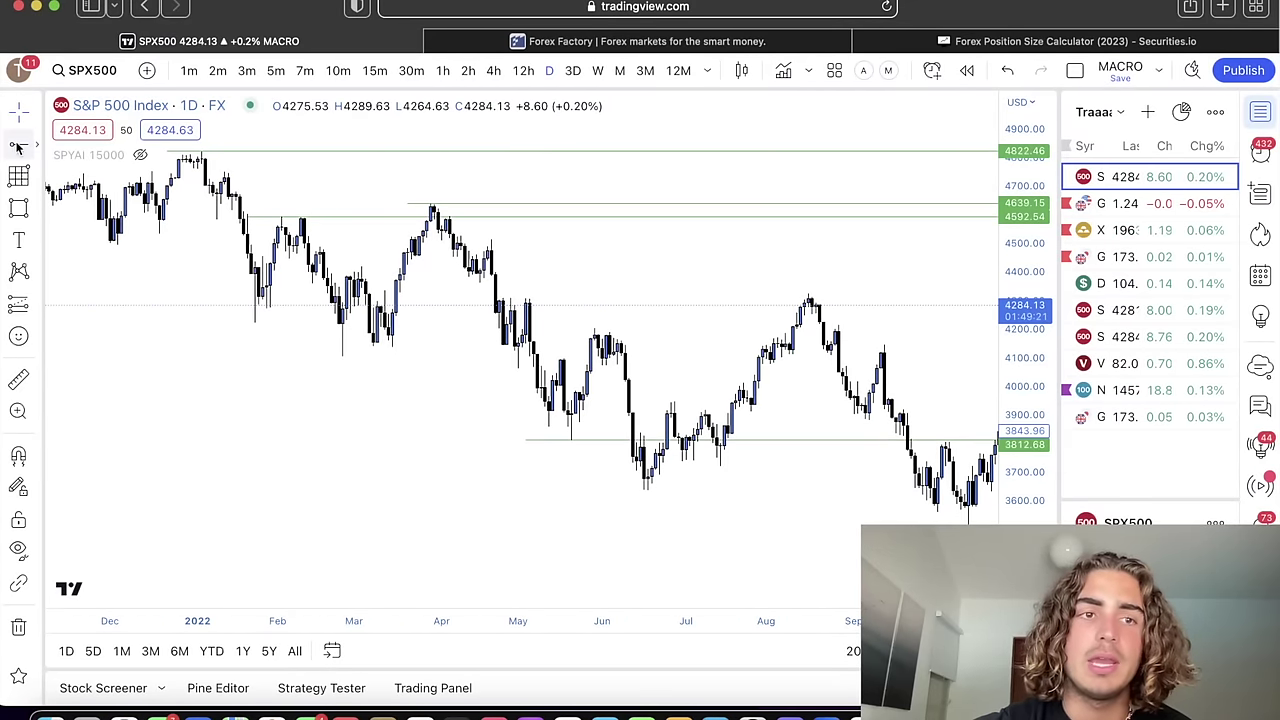
left_click(567, 328)
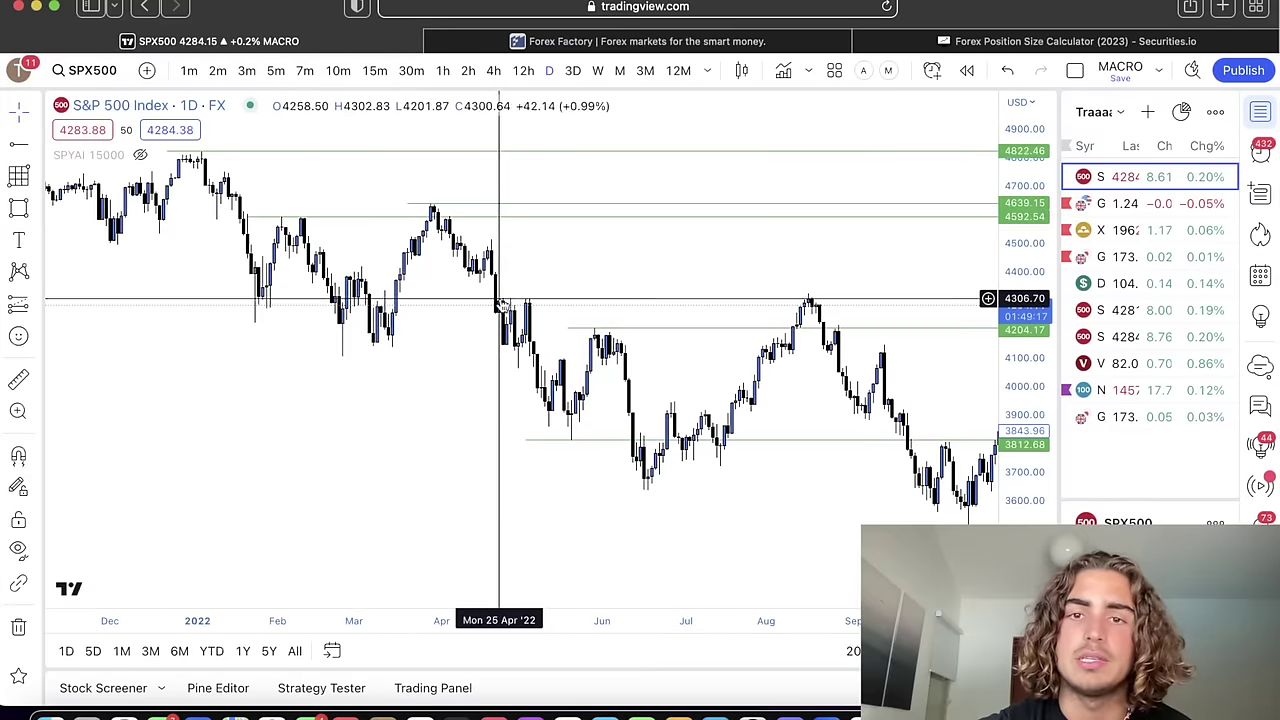
left_click_drag(608, 297, 548, 277)
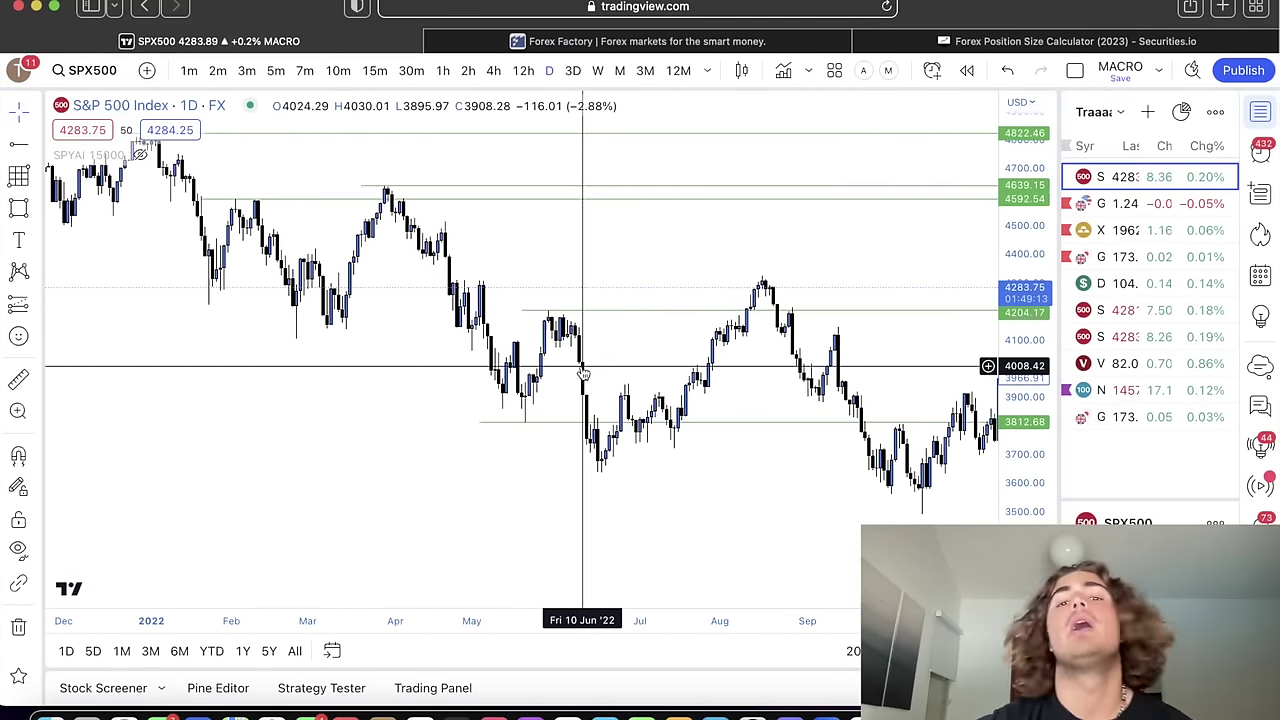
left_click(527, 422)
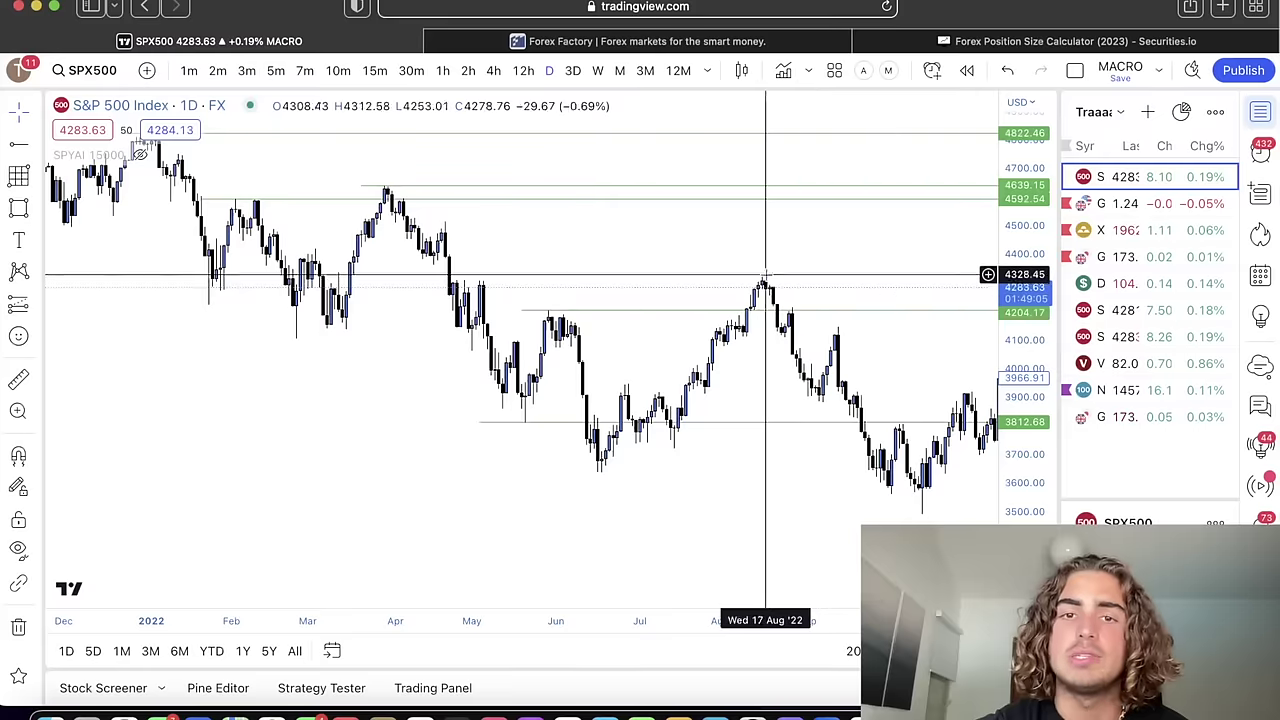
Replace the 4204.17 and 3812.68 rays with horizontal rays at the August 2022 high, 4335.01, and the June 2022 low, 3638.12
scroll(749, 240, "up", 3)
left_click_drag(1013, 516, 1013, 116)
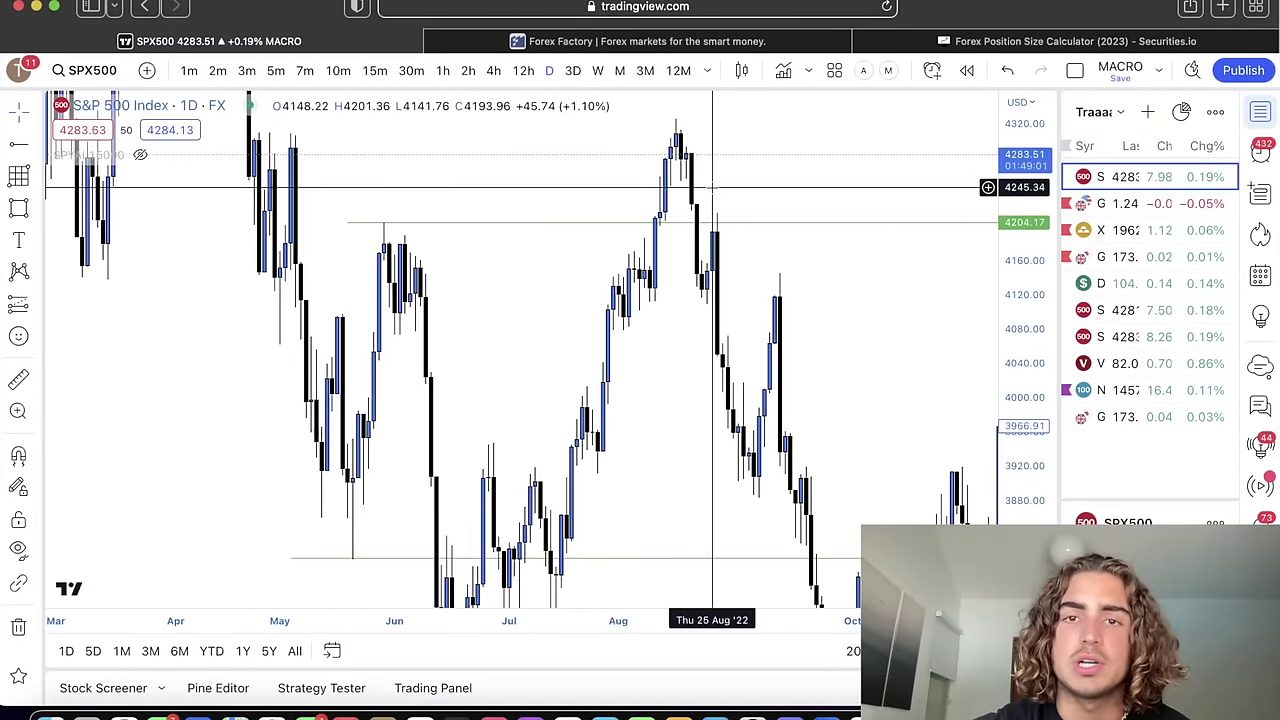
scroll(789, 271, "down", 5)
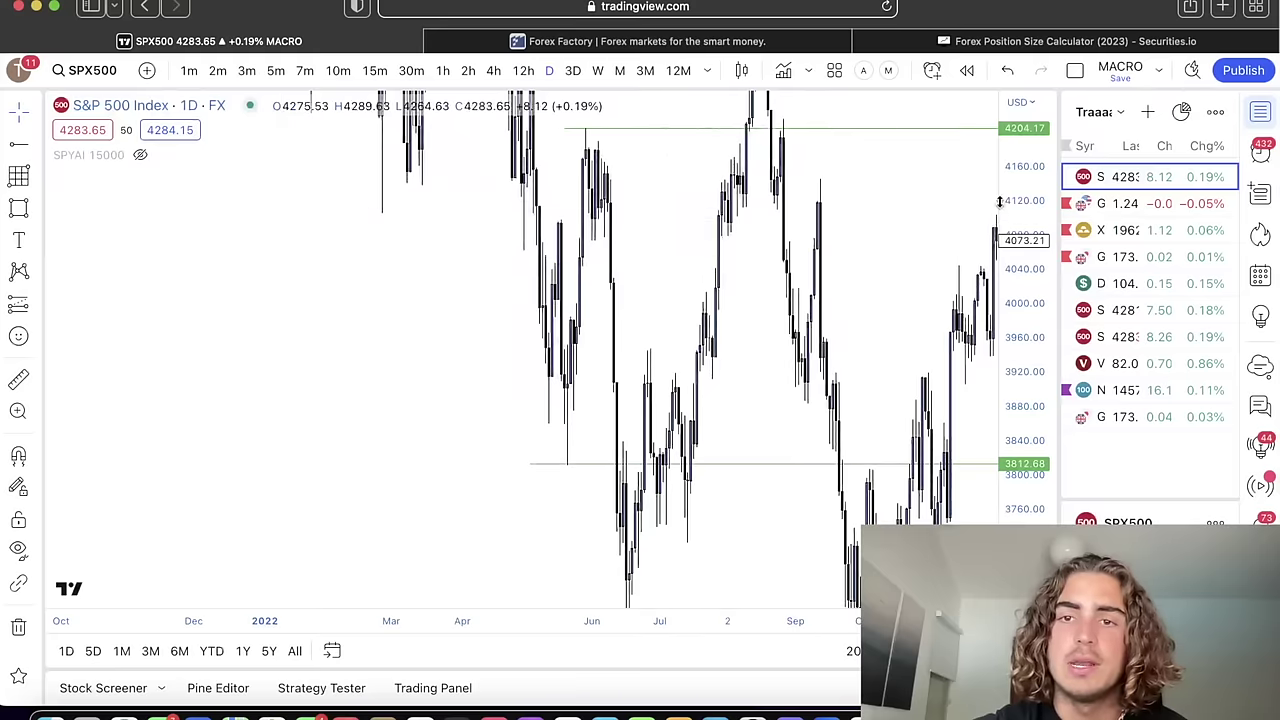
left_click_drag(999, 204, 794, 437)
left_click_drag(777, 239, 885, 175)
left_click_drag(895, 288, 649, 261)
left_click_drag(506, 383, 559, 465)
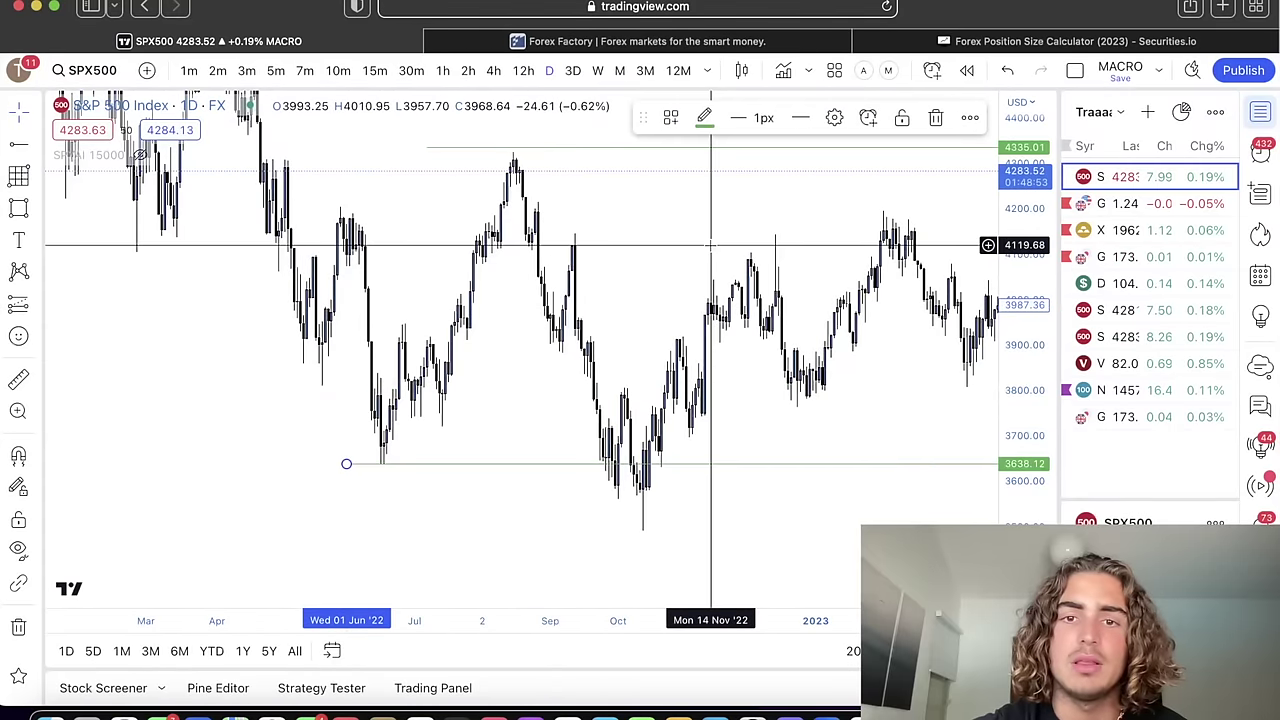
Place a horizontal ray at the September 2022 swing high of 4147.08
left_click_drag(698, 245, 571, 241)
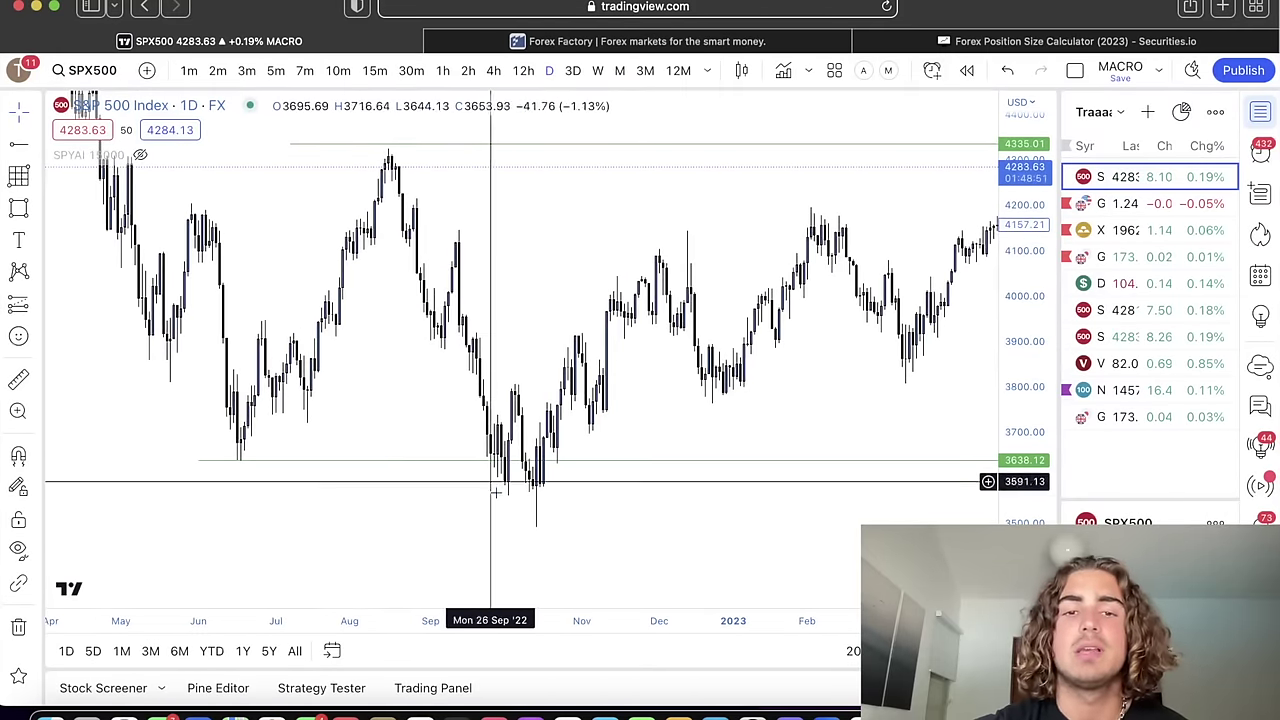
scroll(497, 499, "down", 2)
scroll(583, 303, "up", 1)
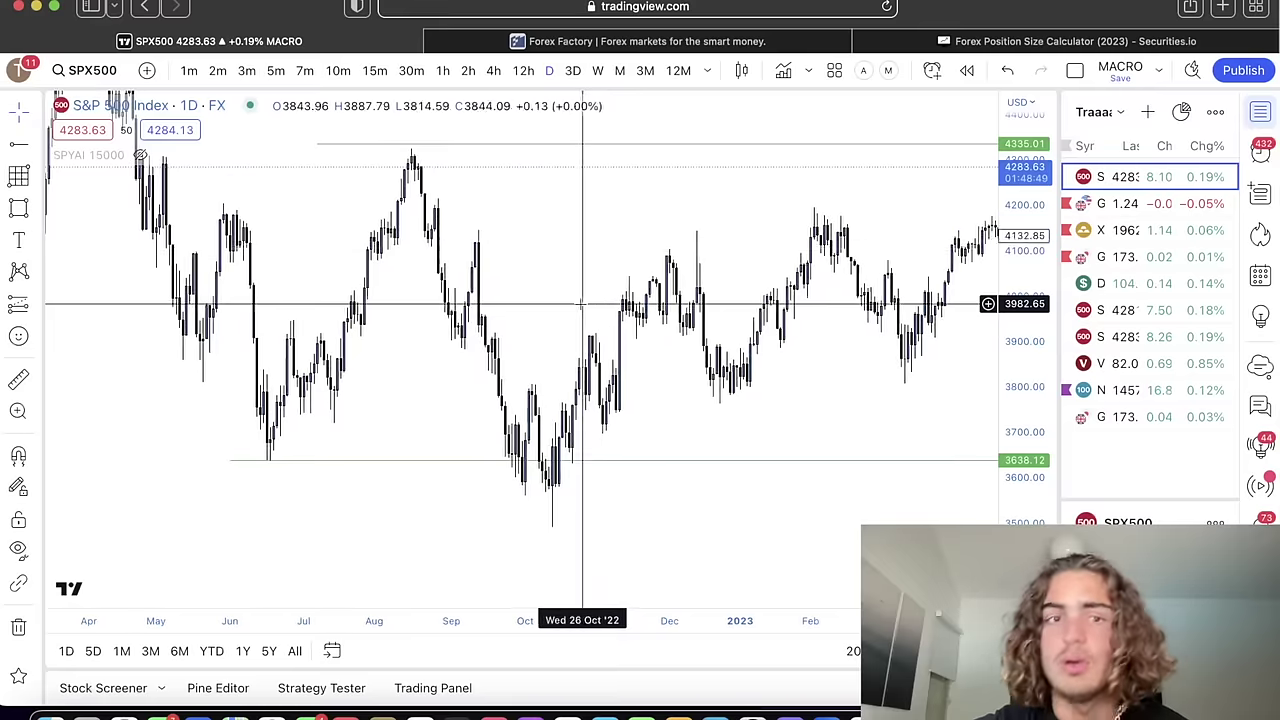
left_click(436, 229)
scroll(518, 212, "down", 2)
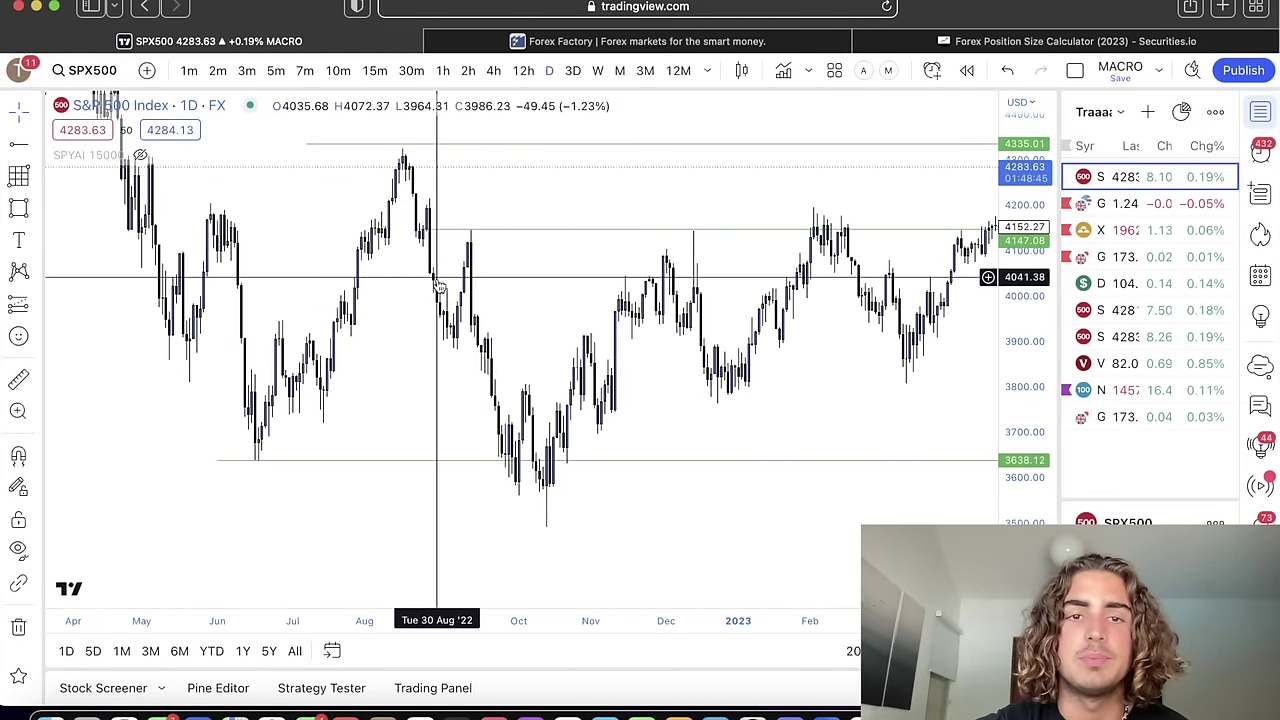
Lower the horizontal ray above the August 2022 swing high to 4325.22
mouse_move(529, 290)
left_mouse_down()
mouse_move(674, 286)
mouse_move(546, 271)
left_mouse_up()
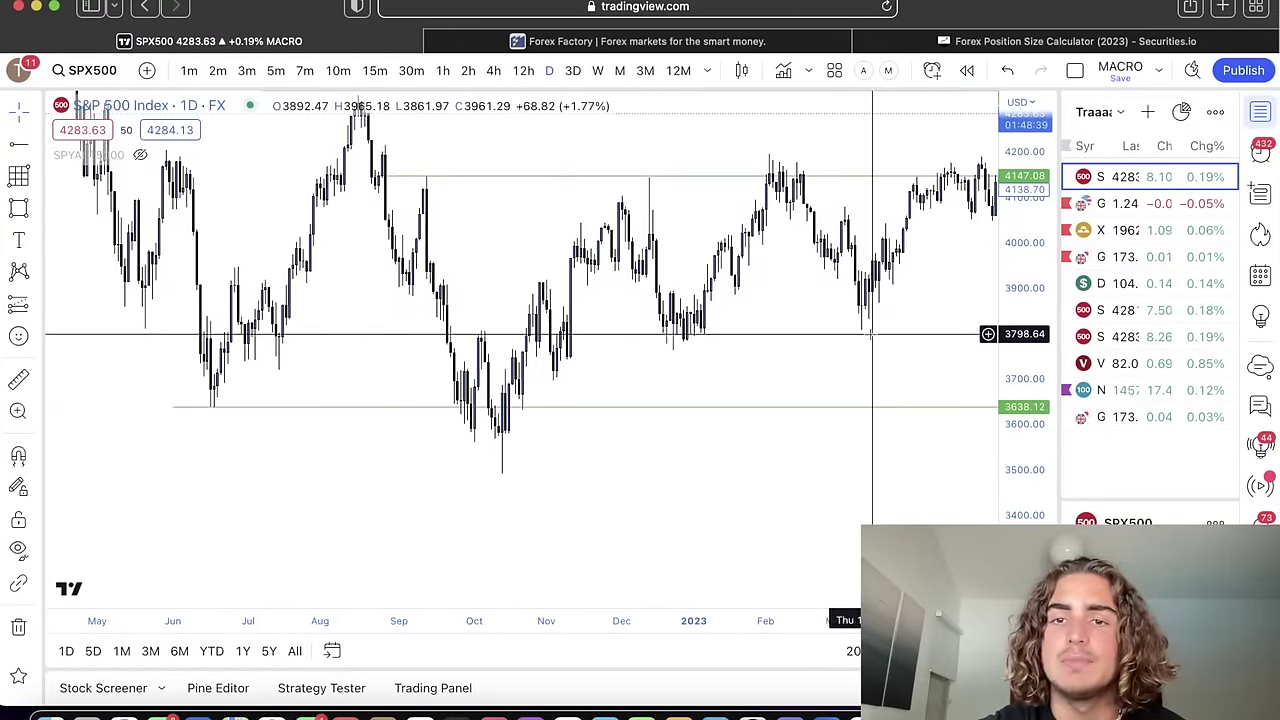
left_click_drag(849, 334, 477, 340)
scroll(477, 340, "down", 3)
scroll(831, 293, "down", 3)
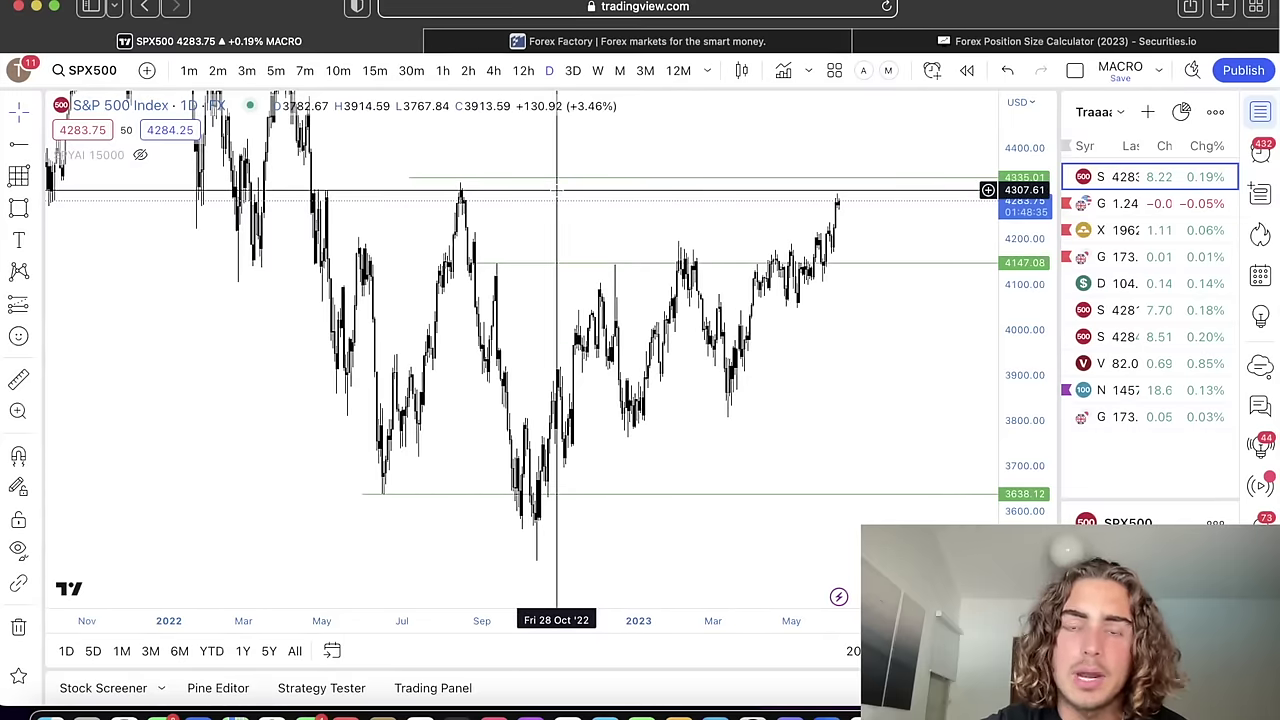
mouse_move(557, 190)
left_mouse_down()
mouse_move(466, 184)
mouse_move(505, 183)
left_mouse_up()
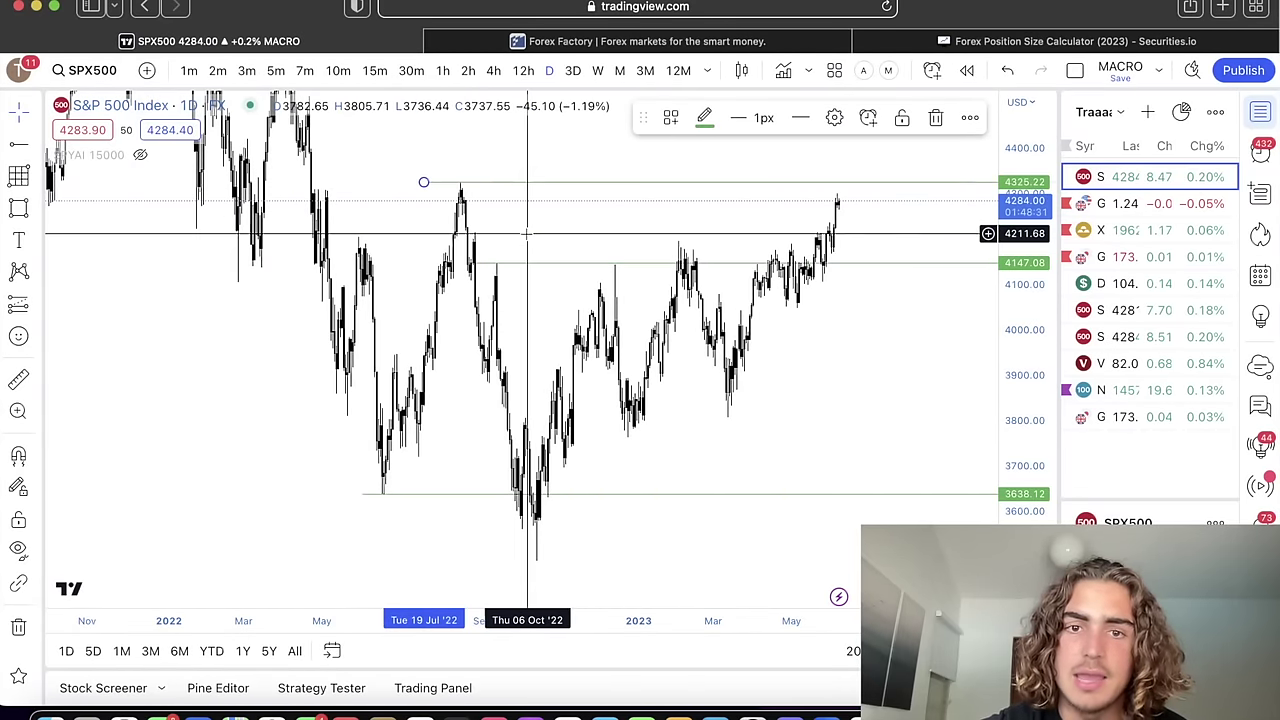
Delete the horizontal ray at the September 2022 swing high of 4147.08
scroll(527, 233, "up", 5)
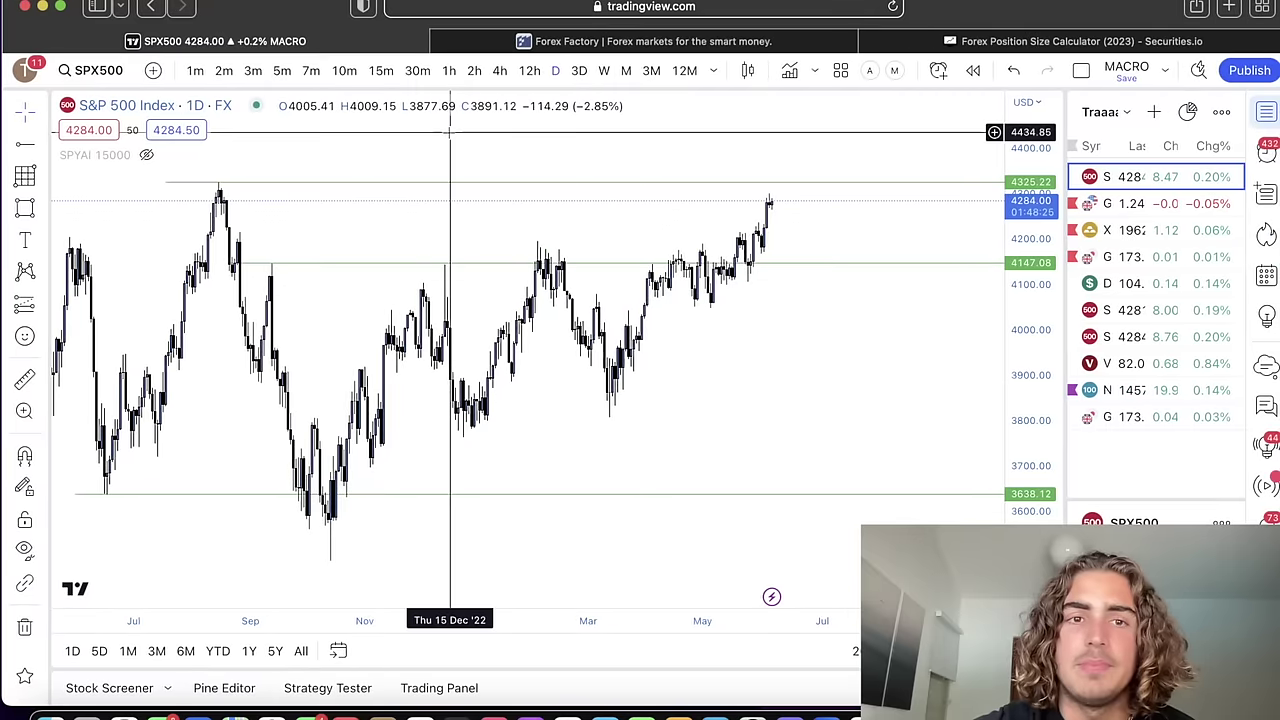
left_click_drag(882, 339, 809, 351)
scroll(805, 351, "down", 2)
scroll(806, 356, "down", 1)
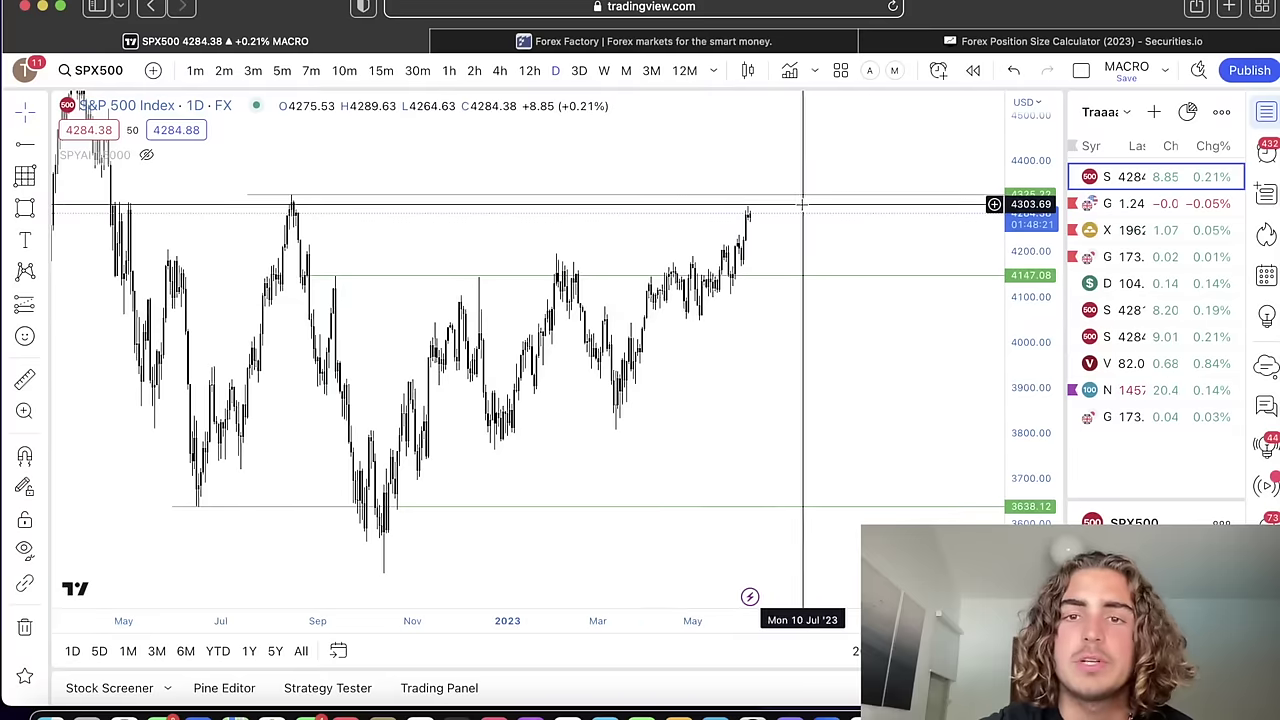
scroll(780, 340, "down", 2)
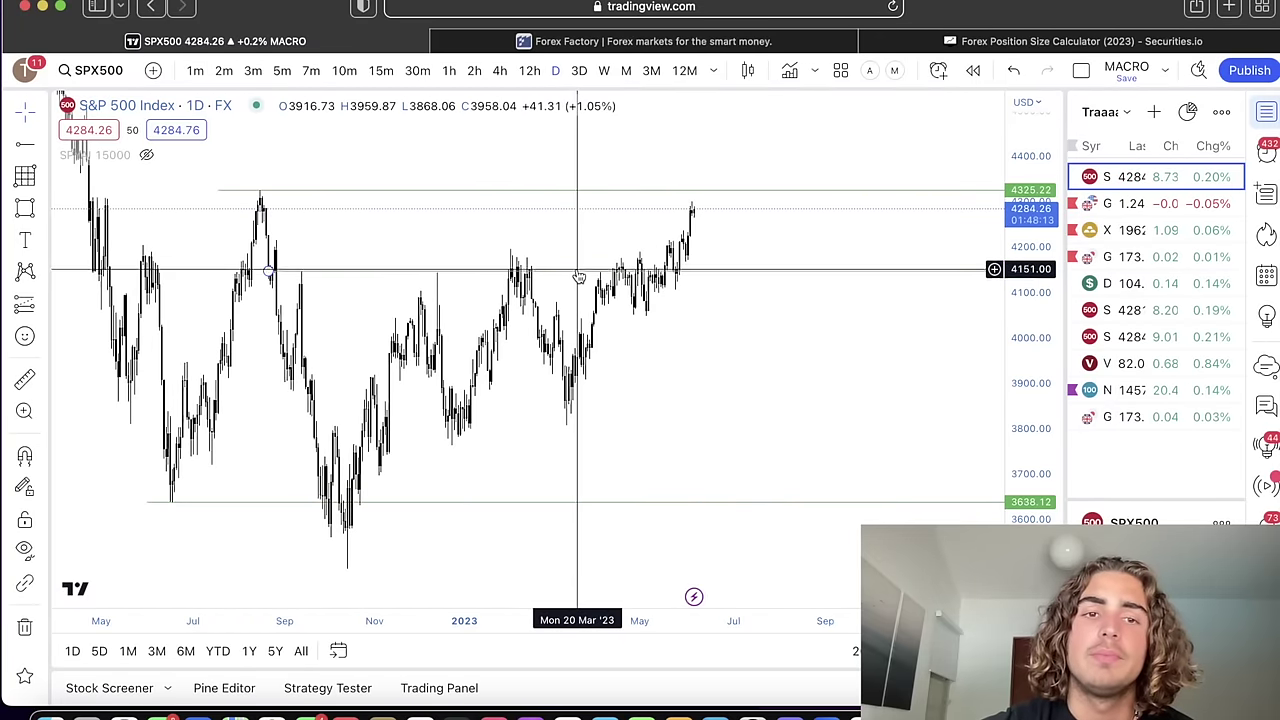
scroll(704, 250, "up", 5)
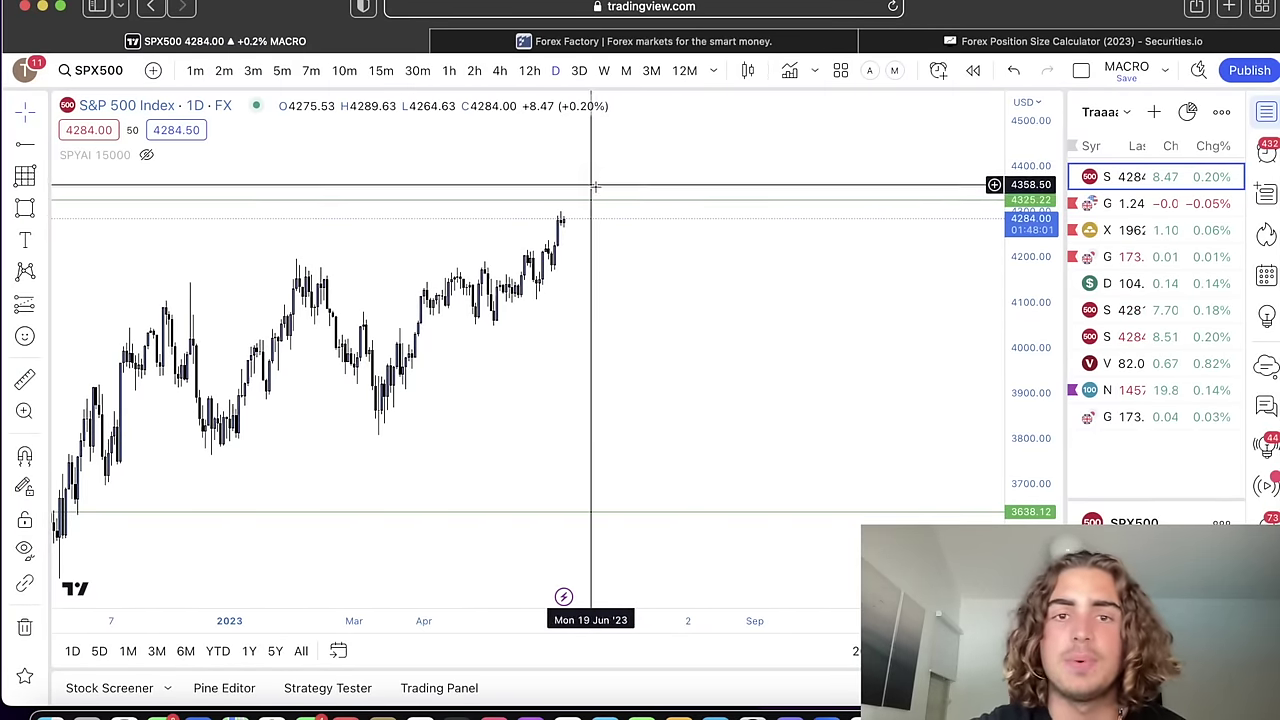
Delete the horizontal rays at the August 2022 high of 4325.22 and the June 2022 low of 3638.12
scroll(643, 303, "left", 5)
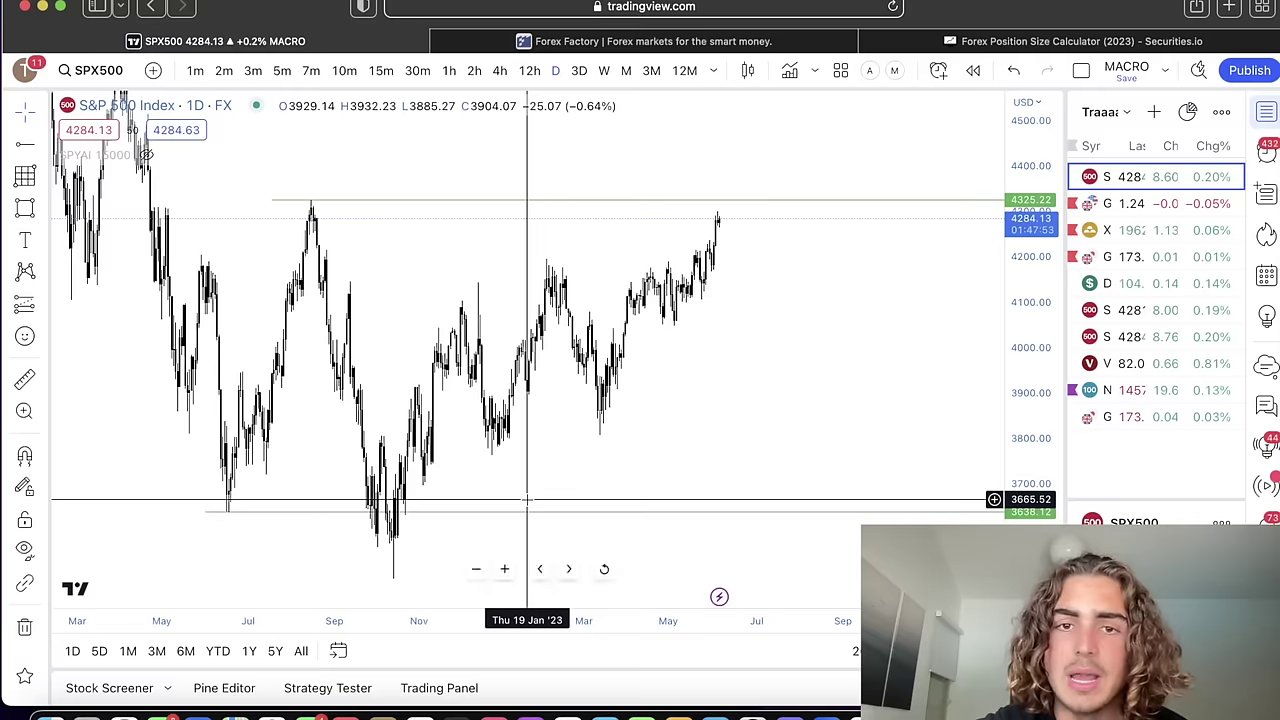
scroll(777, 458, "up", 5)
scroll(781, 459, "up", 2)
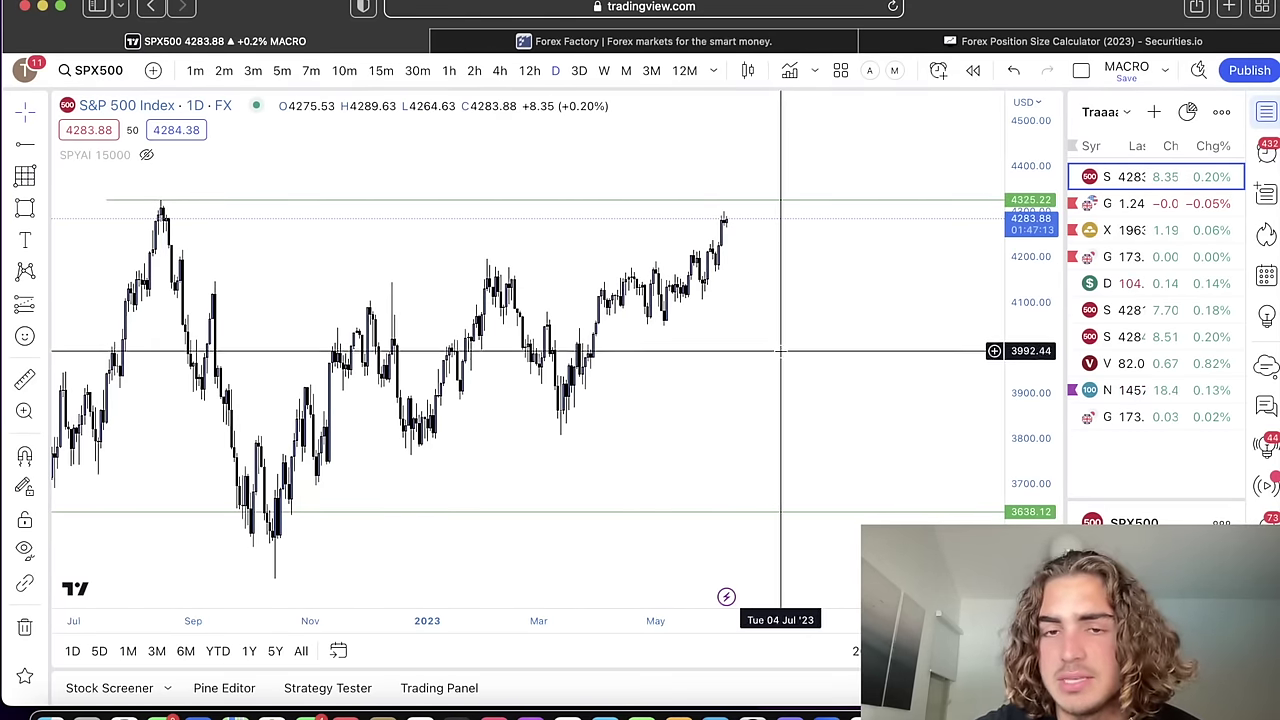
left_click_drag(782, 349, 717, 334)
scroll(717, 334, "down", 5)
left_click(697, 186)
key("BackSpace")
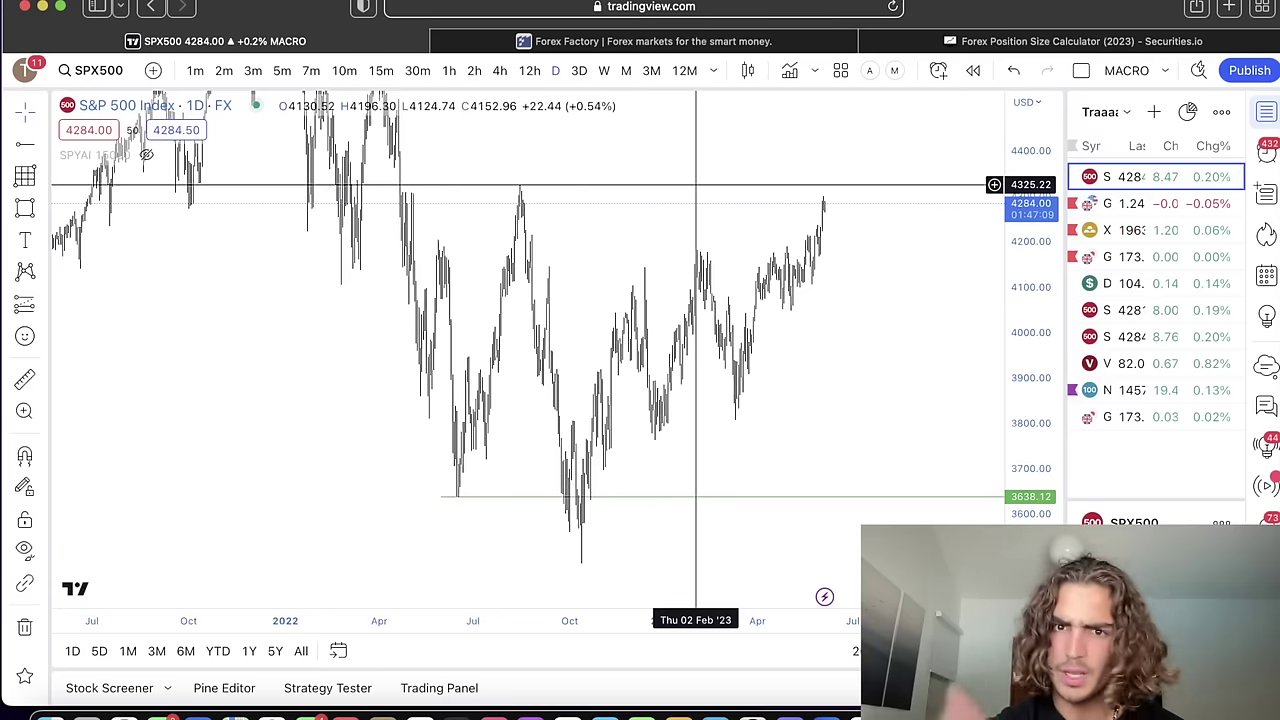
key("Delete")
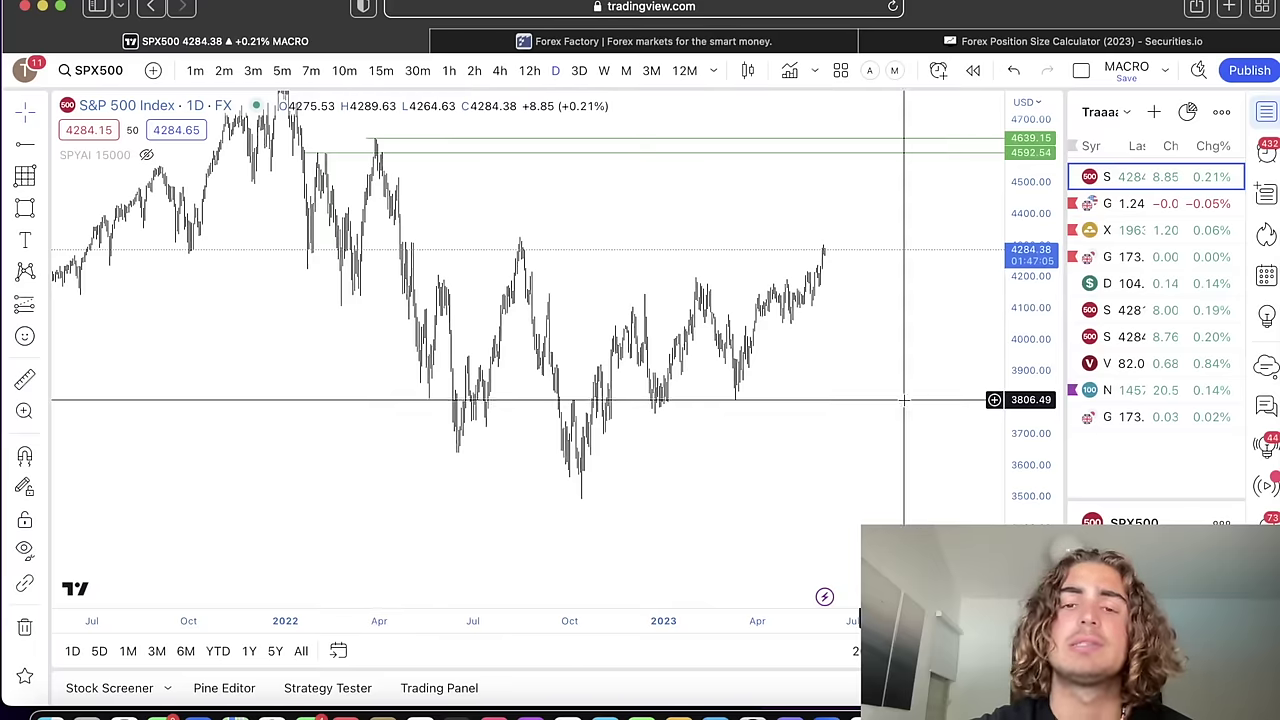
Delete the horizontal rays at the early 2022 swing highs of 4592.54 and 4639.15
left_click_drag(904, 400, 807, 400)
left_click(627, 153)
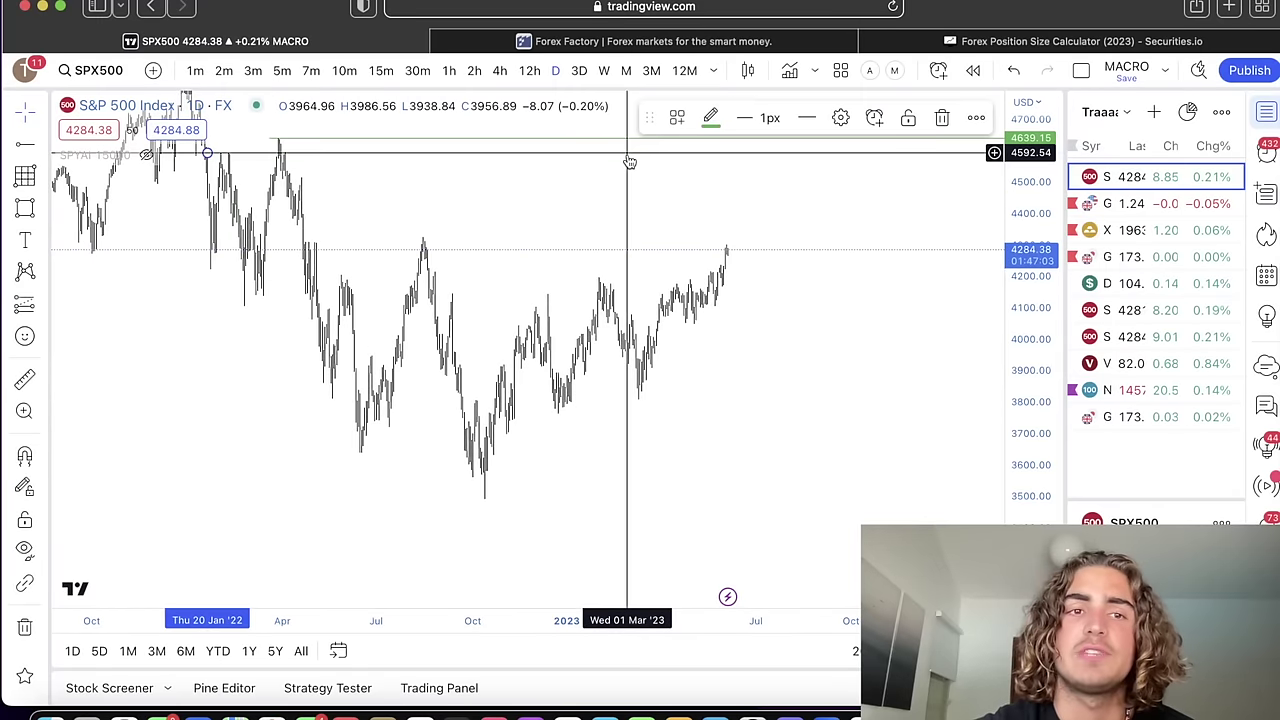
left_click(641, 140)
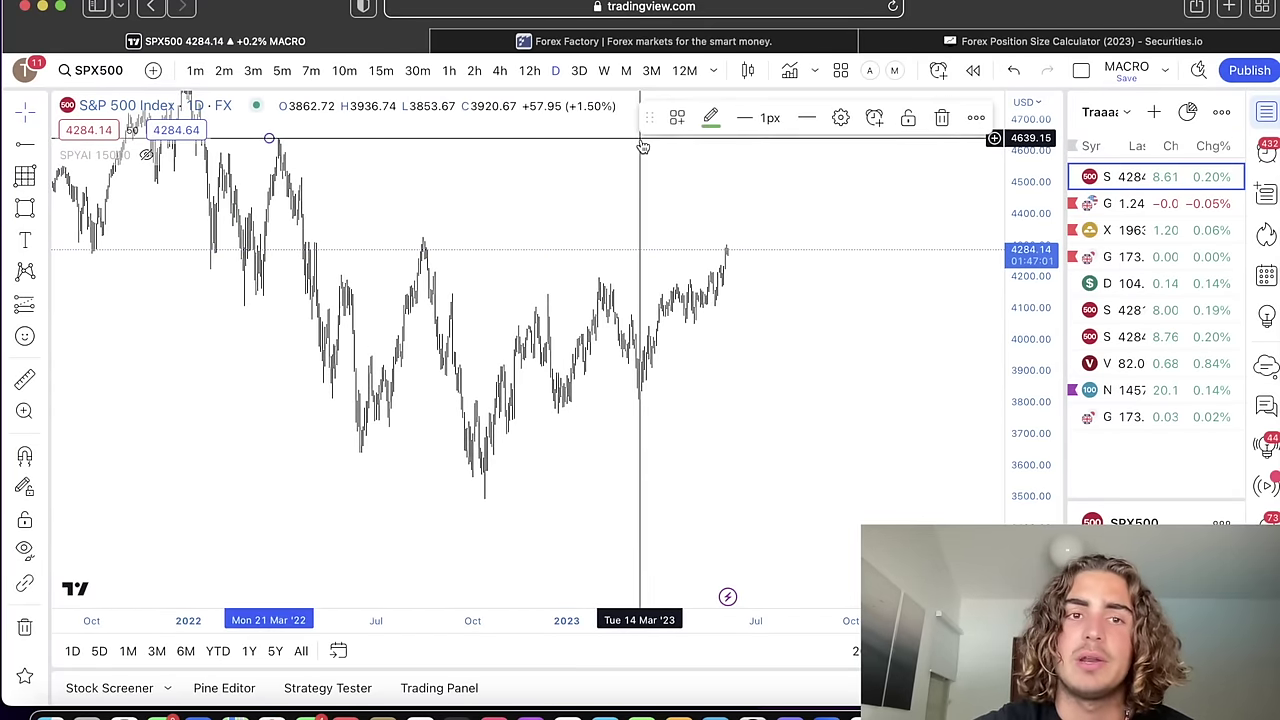
left_click_drag(640, 138, 495, 143)
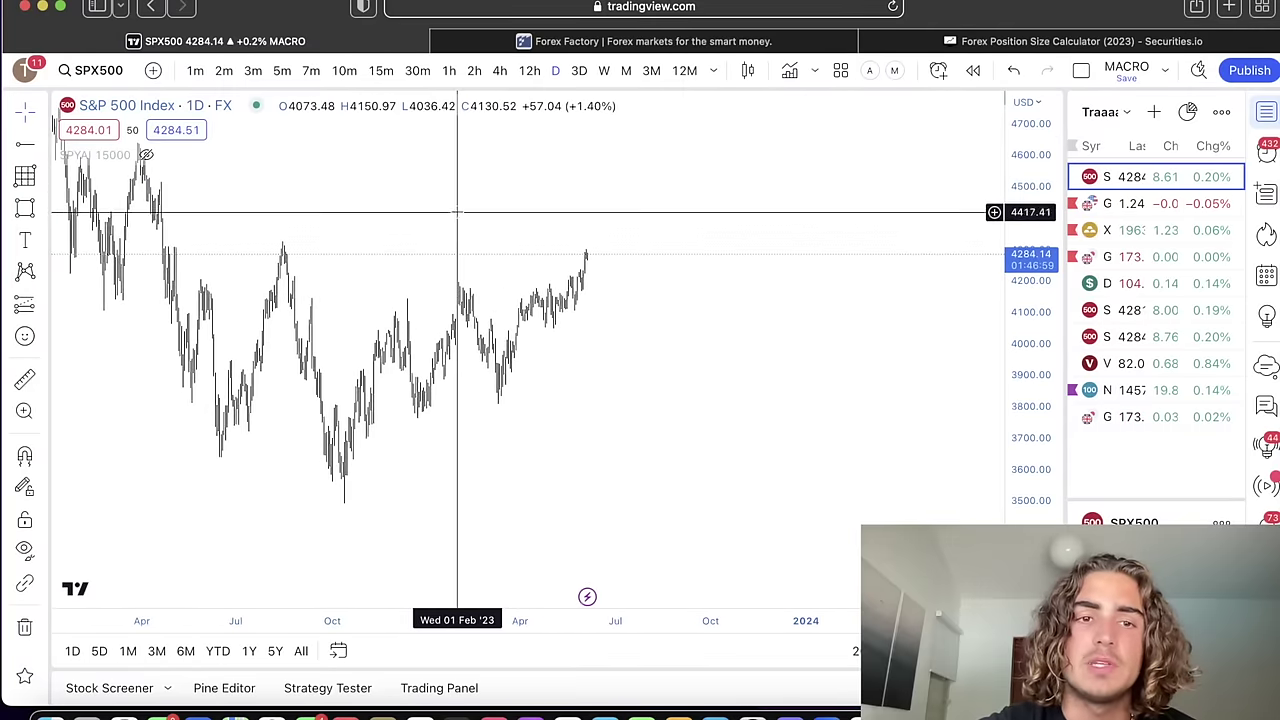
Examine the S&P 500's daily structure from the 2021 rally through the 2022 decline to the mid-2023 recovery
left_click_drag(459, 231, 594, 216)
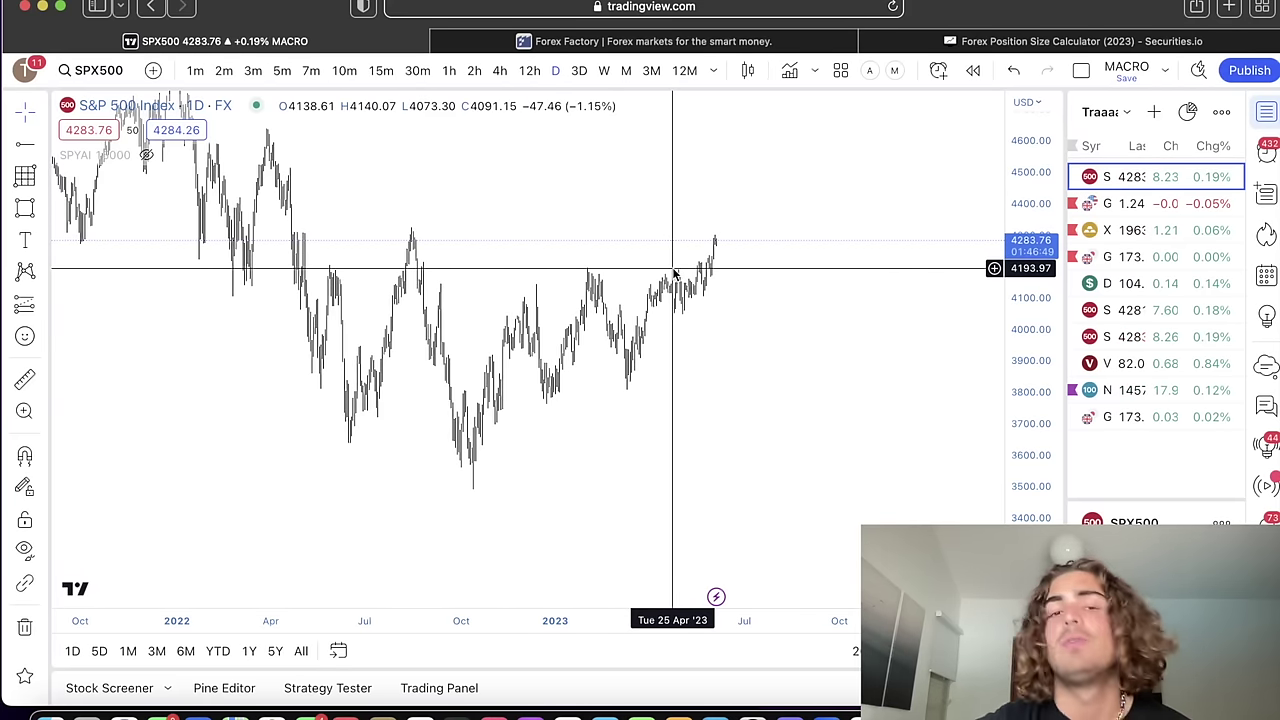
scroll(675, 272, "up", 3)
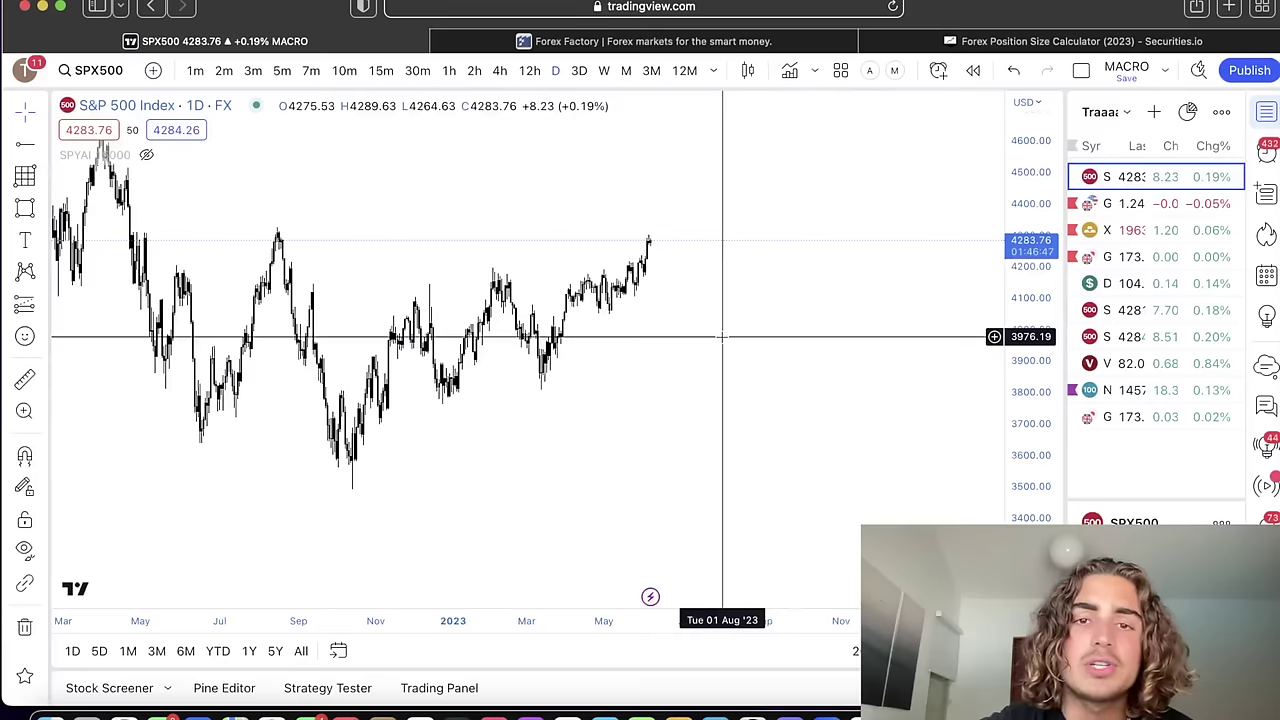
scroll(800, 334, "up", 3)
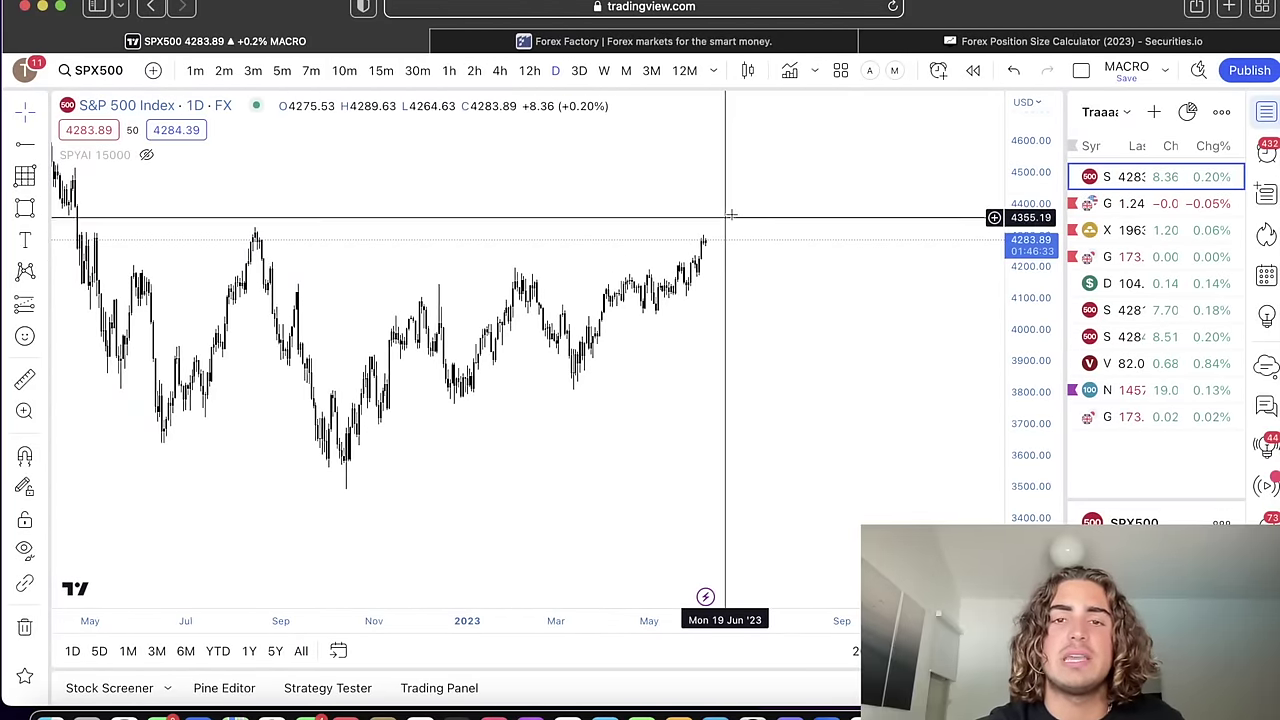
scroll(775, 428, "down", 6)
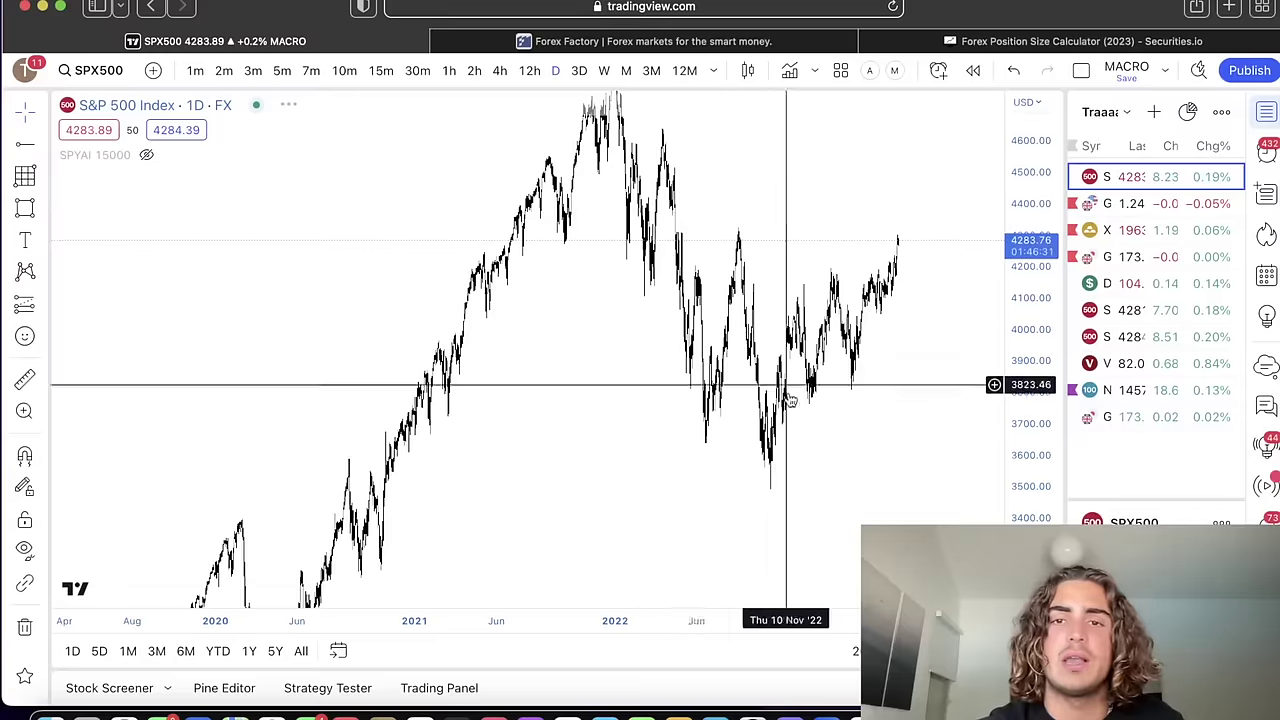
scroll(706, 278, "up", 3)
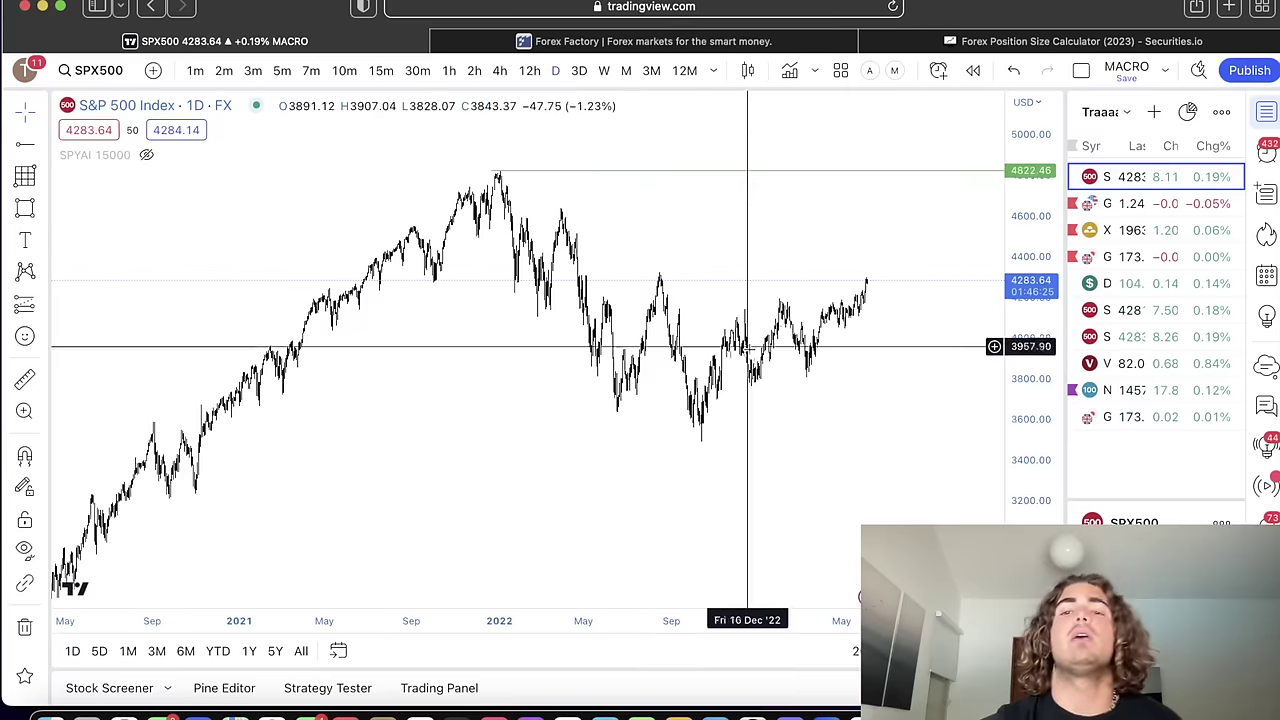
left_click_drag(826, 408, 699, 370)
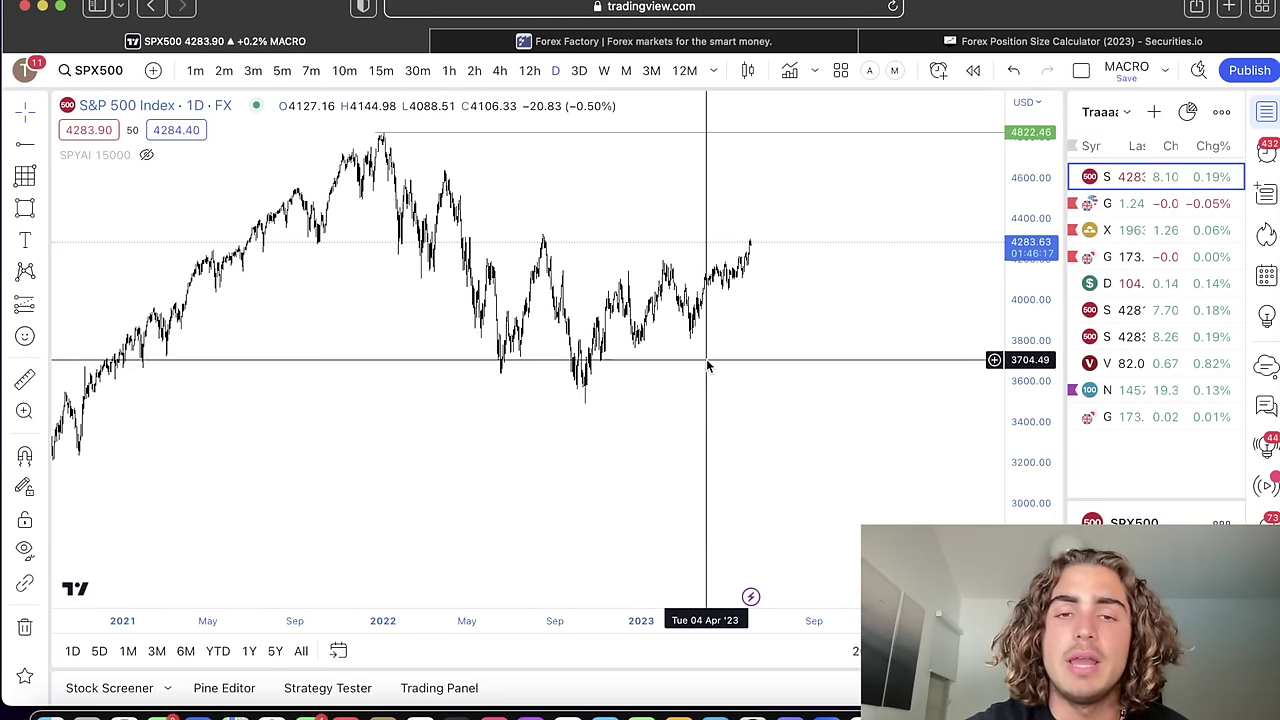
Place a short position beside the latest June 2023 candles with its entry at 4257.71
scroll(680, 357, "up", 10)
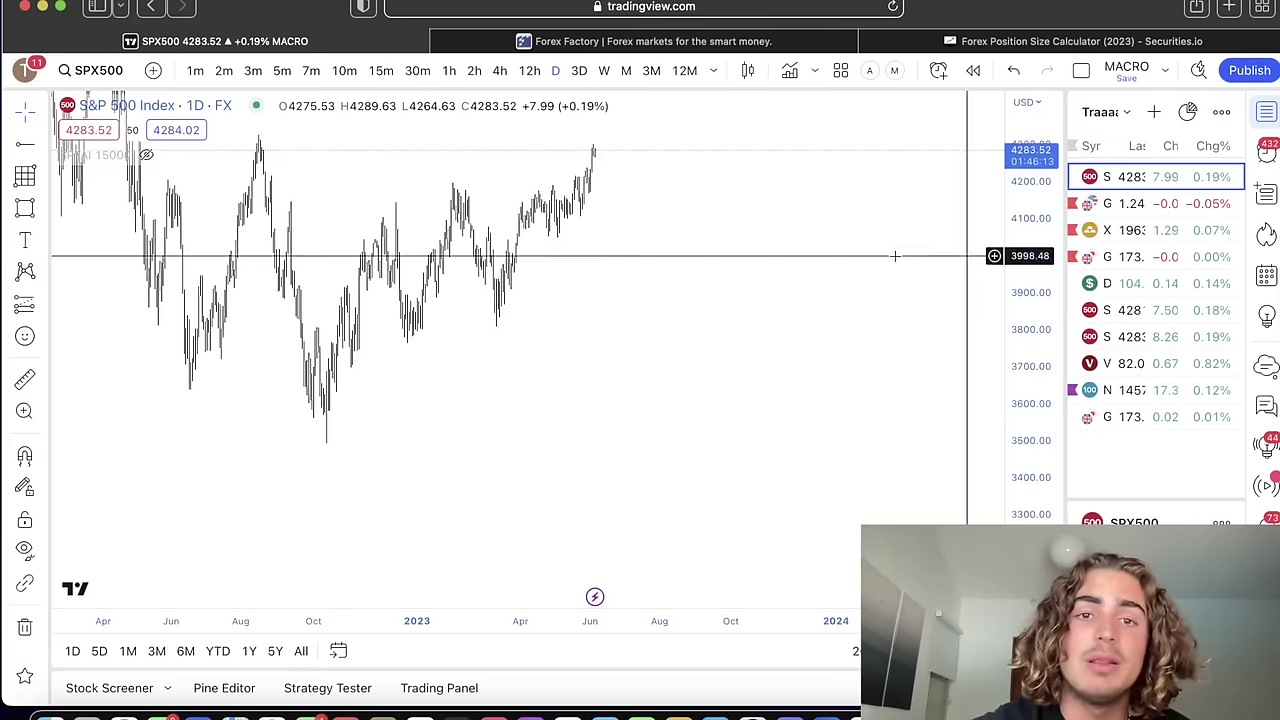
scroll(850, 275, "left", 3)
left_click(40, 304)
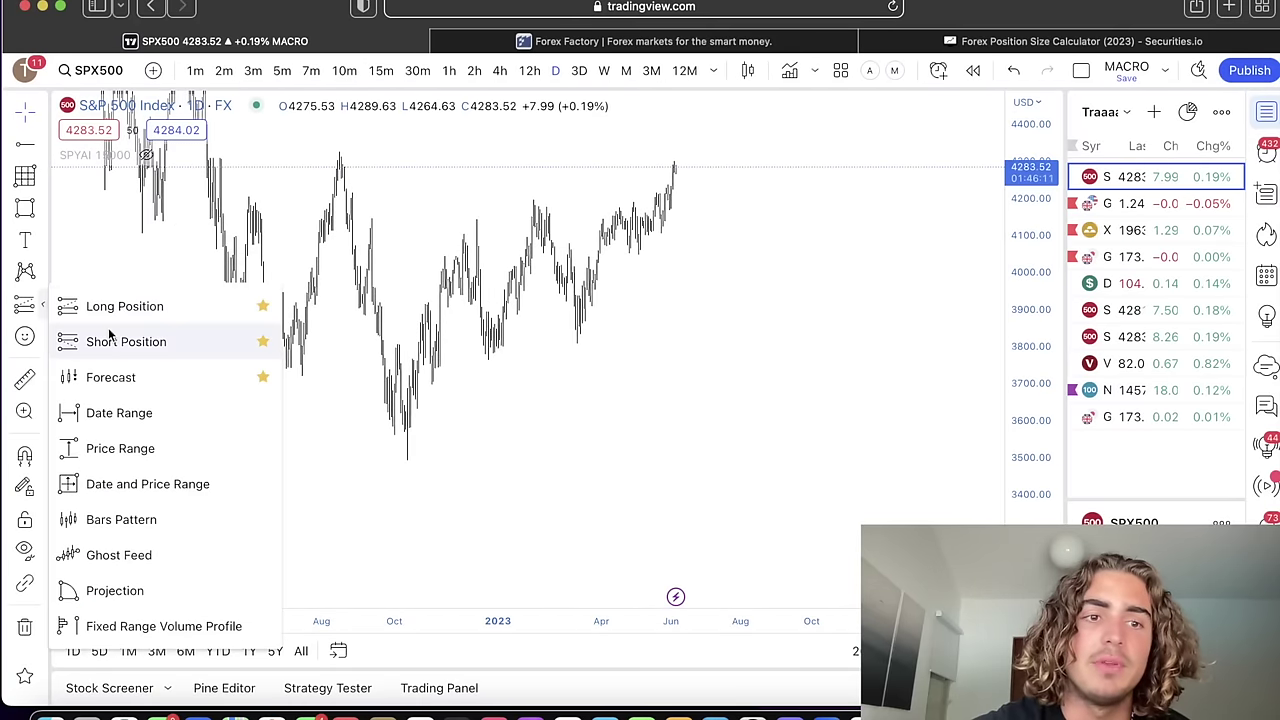
left_click(110, 341)
left_click(680, 177)
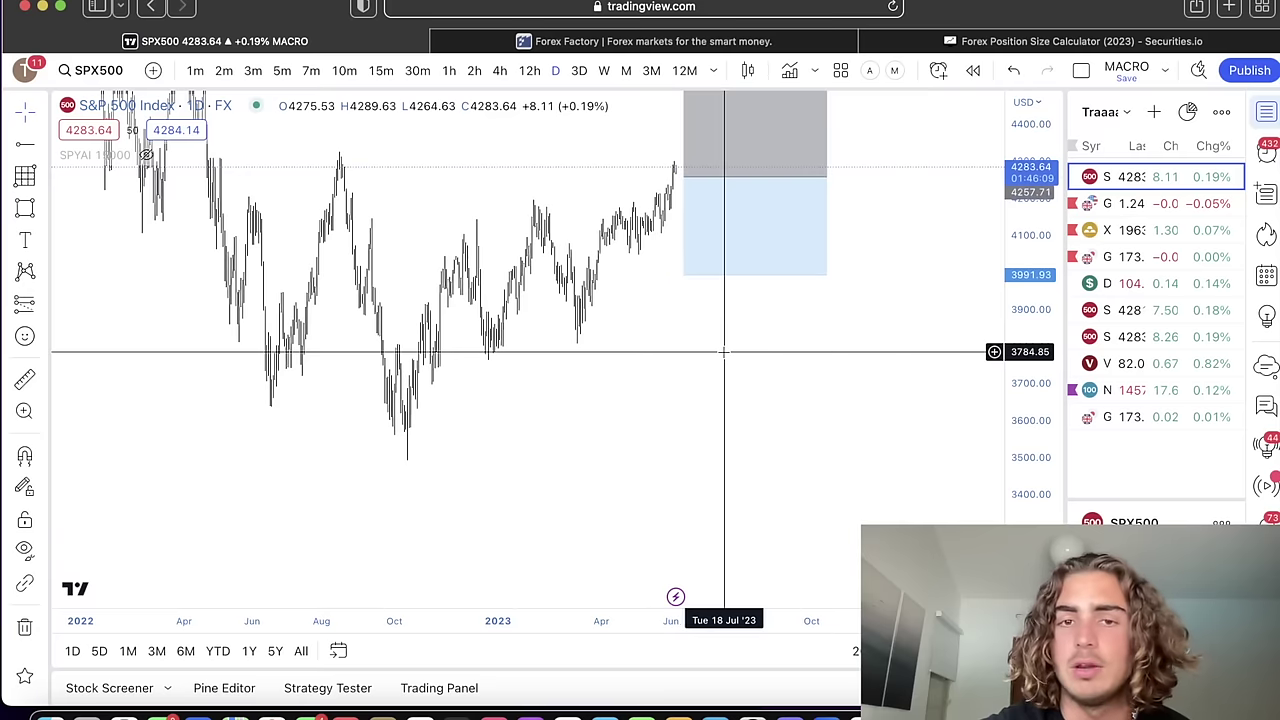
left_click_drag(724, 352, 717, 400)
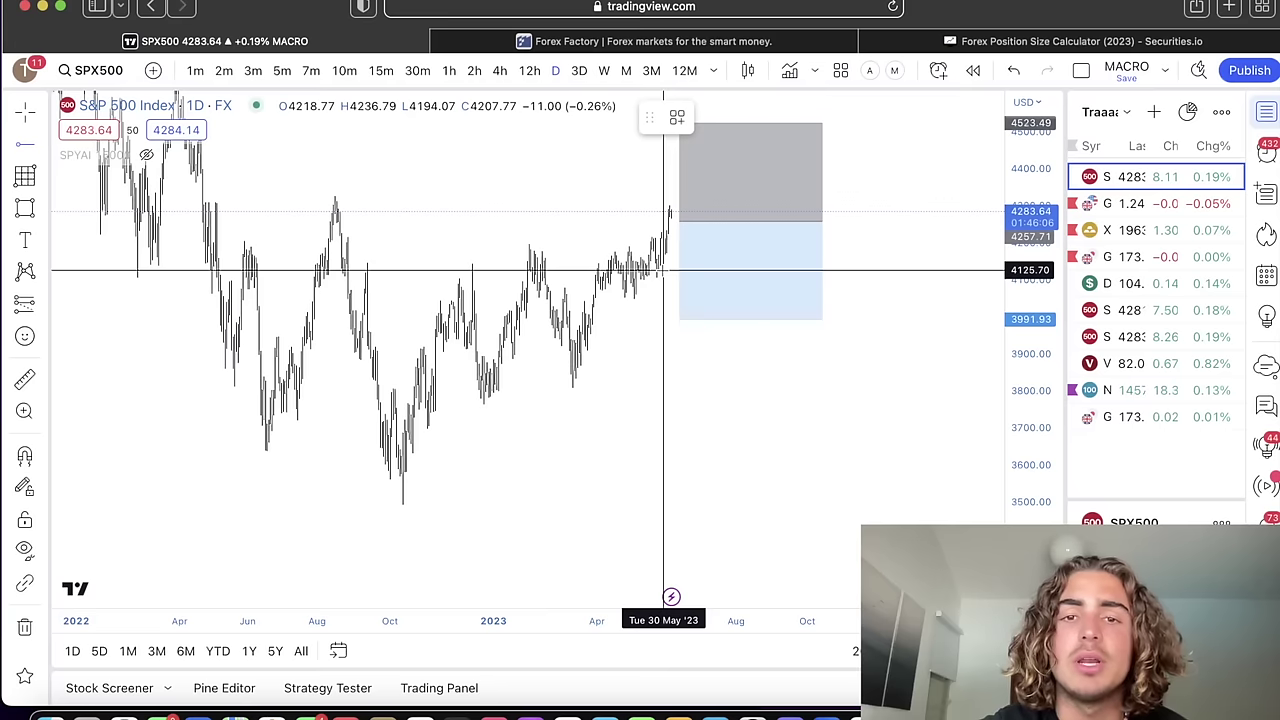
Draw horizontal rays at the May 2023 swing low of 4046.49 and the March 2023 swing low of 3808.86
left_click(615, 300)
left_click(26, 148)
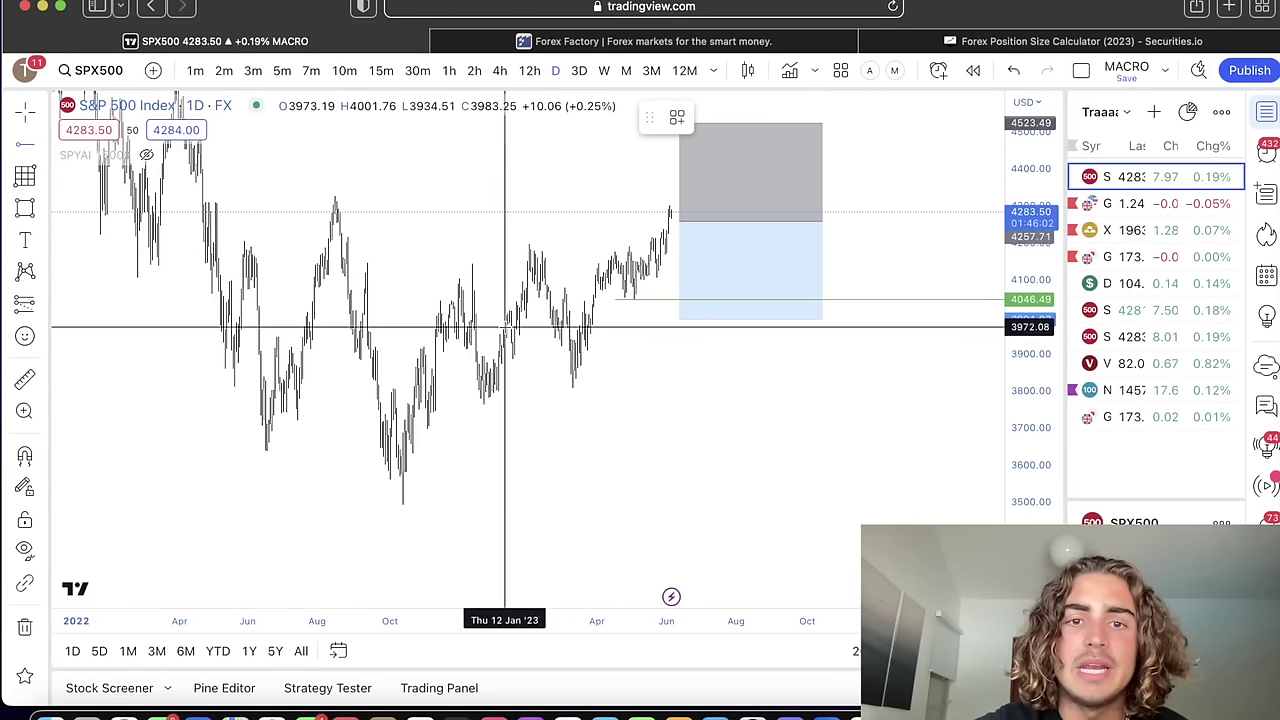
left_click(543, 387)
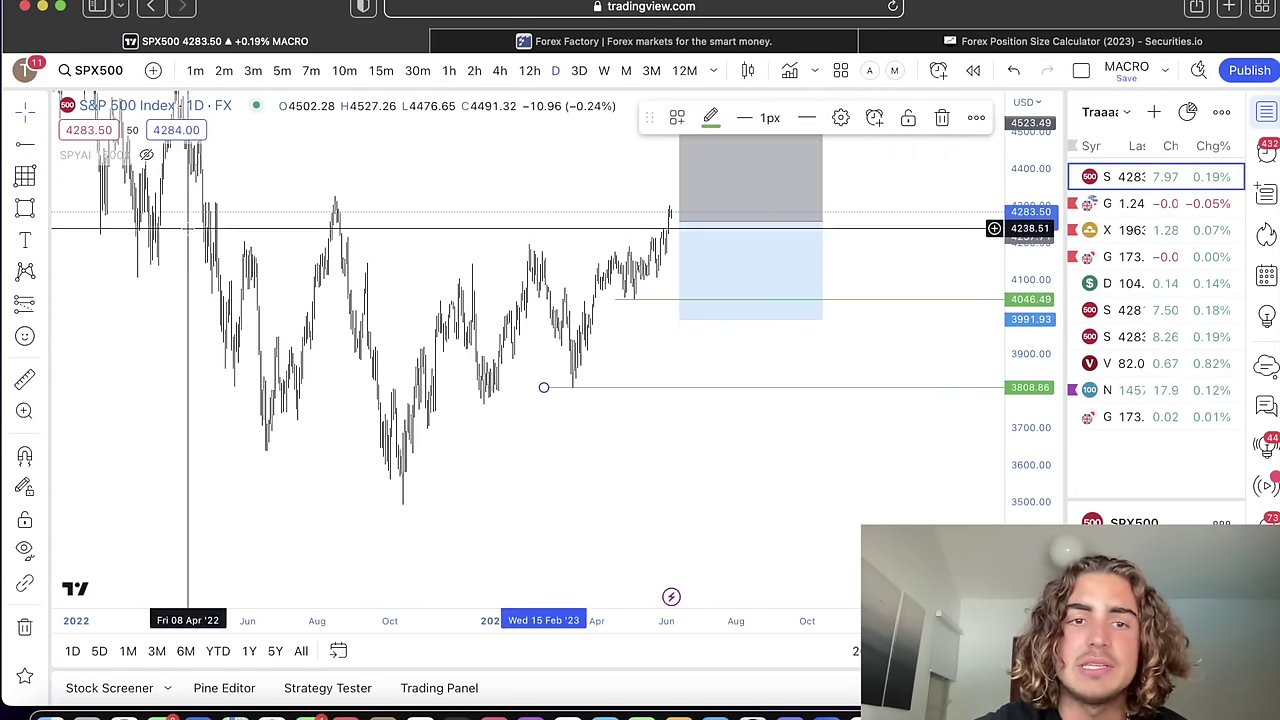
Draw horizontal rays at the December 2022 low of 3760.85, the November 2022 low of 3698.44 and the October 2022 low of 3492.01
left_click(29, 148)
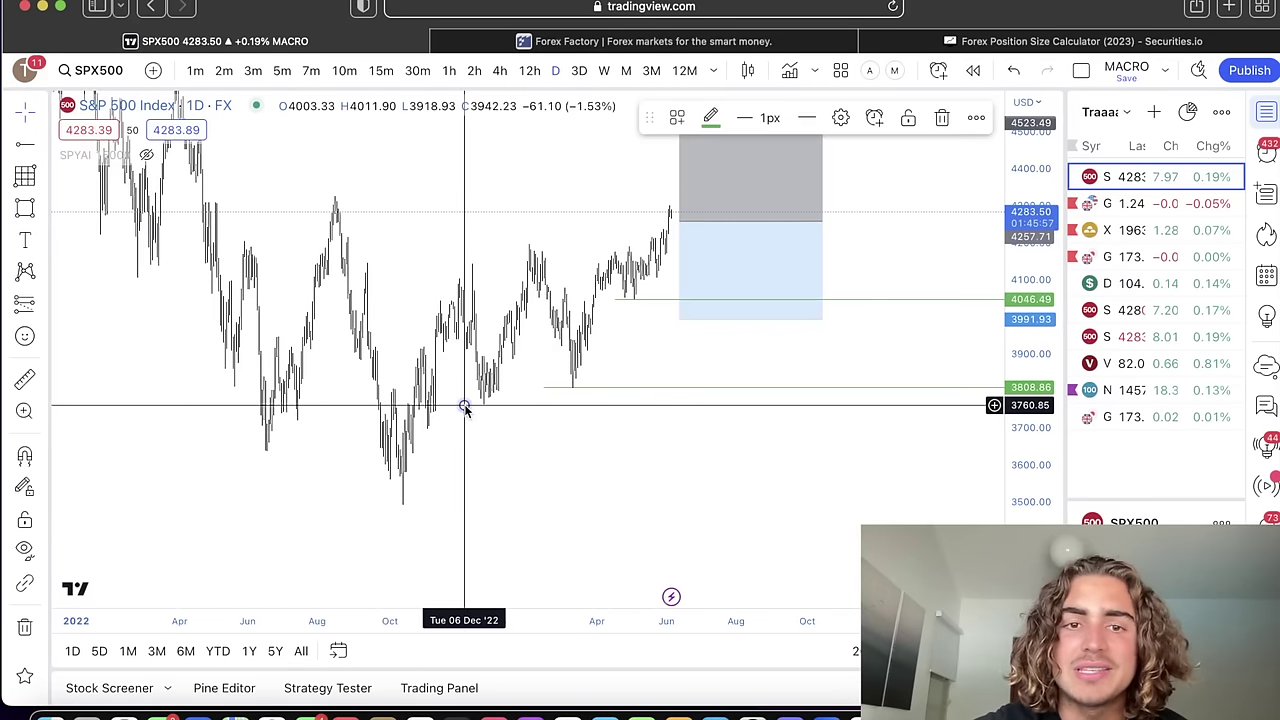
left_click(23, 147)
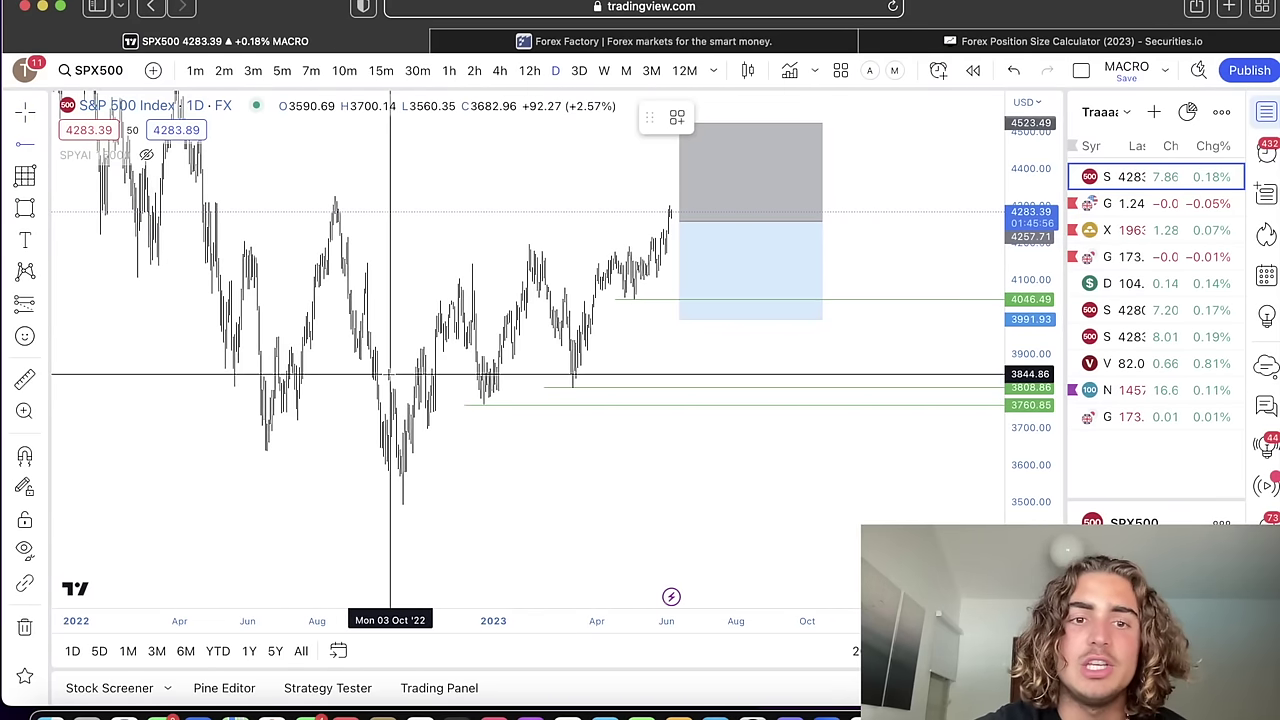
left_click(418, 426)
left_click(24, 144)
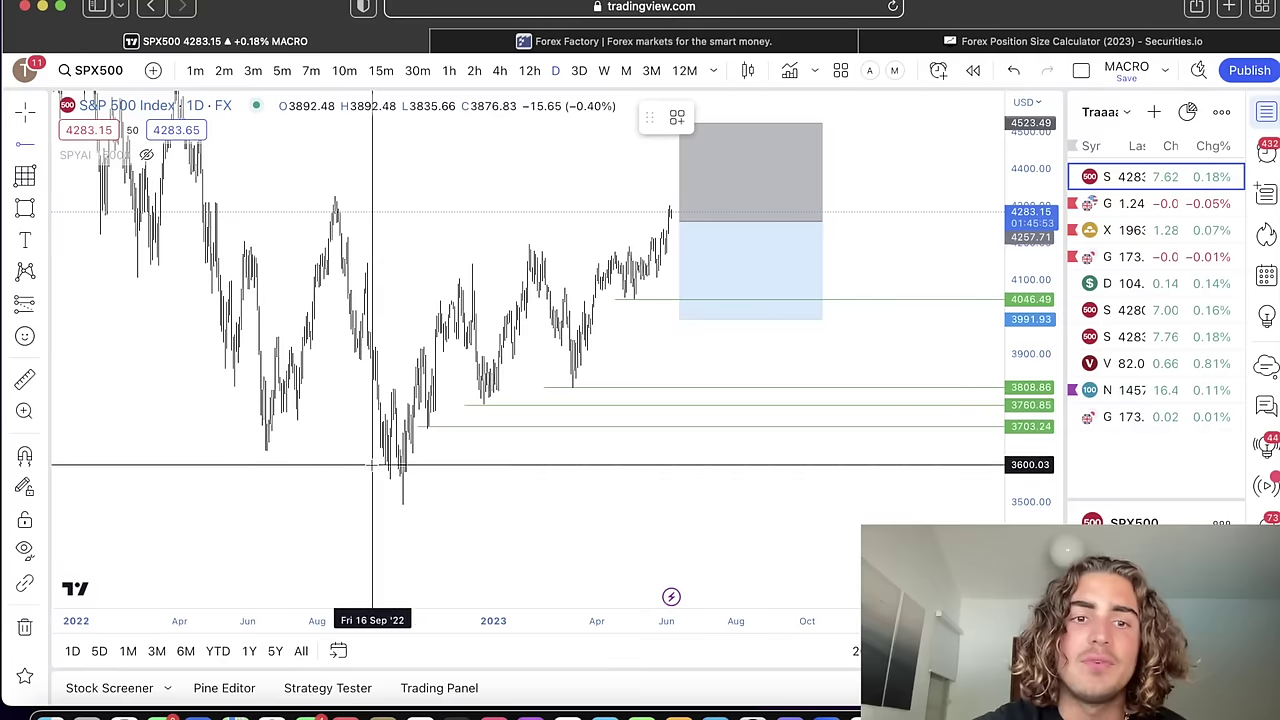
left_click(386, 504)
left_click(508, 434)
left_click_drag(492, 427, 490, 428)
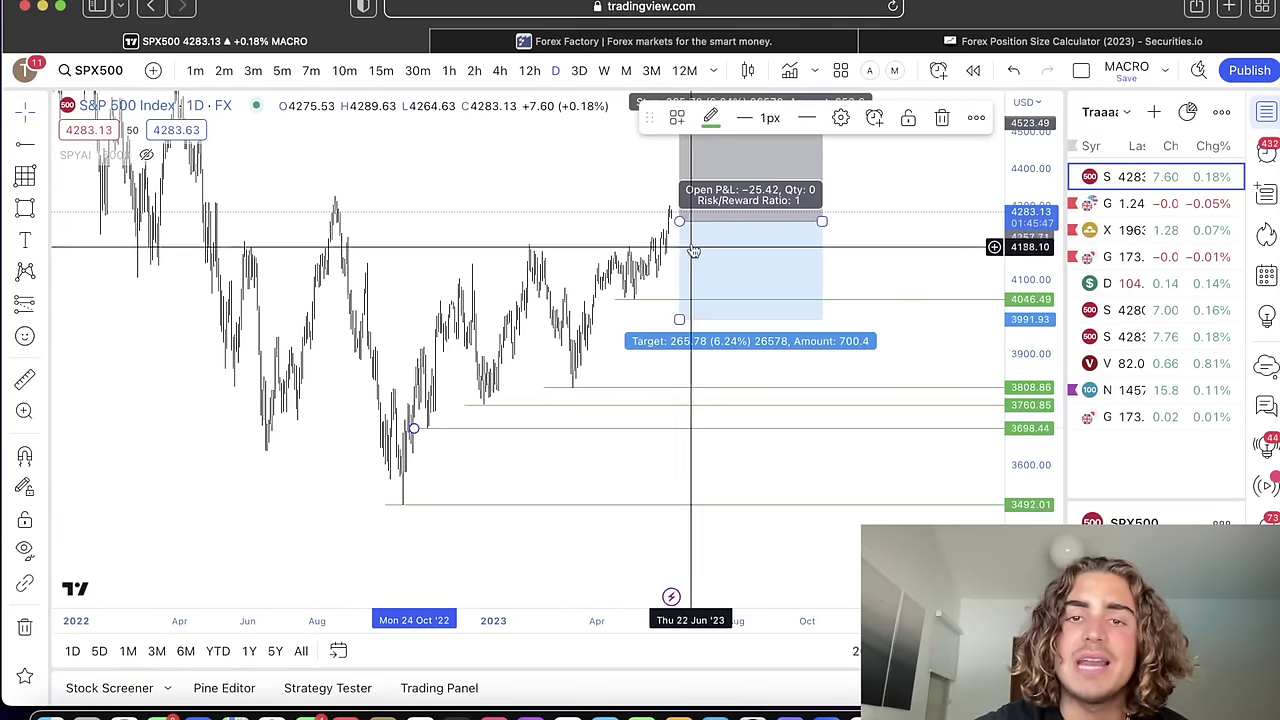
left_click(560, 210)
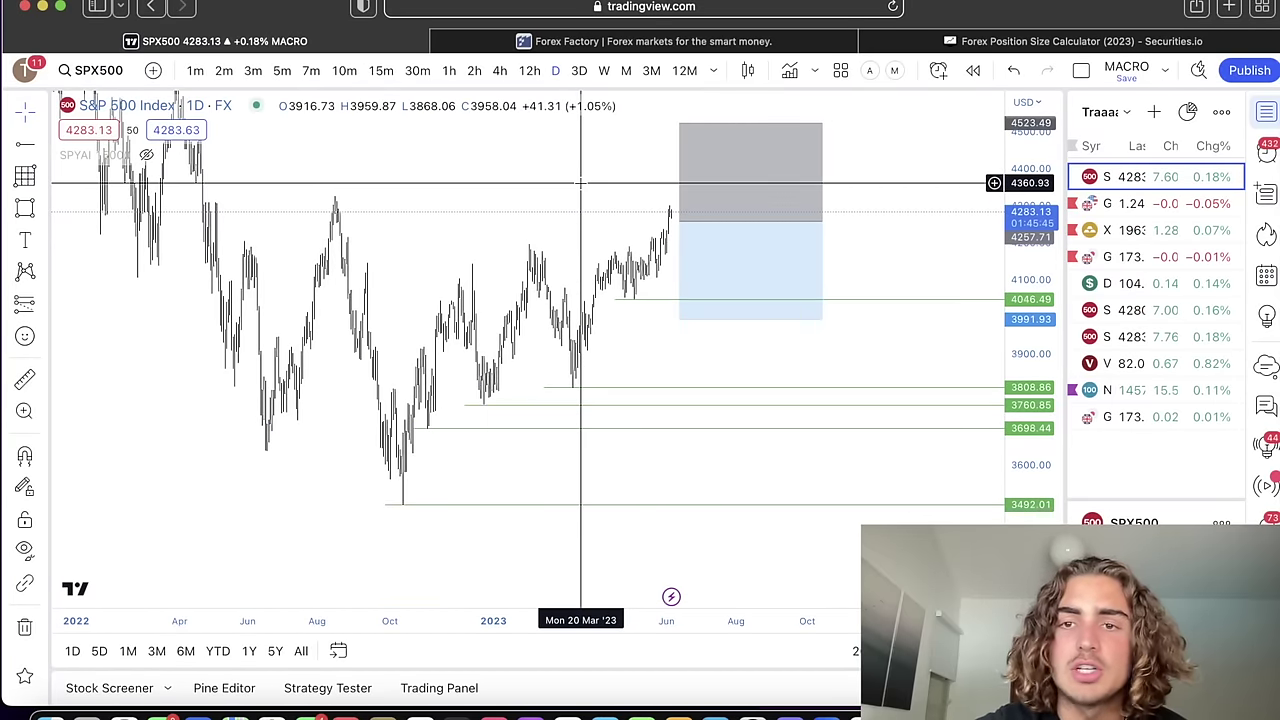
Set the short position's target to 4046.49, matching the ray at the May 2023 swing low
scroll(580, 183, "up", 3)
left_click_drag(537, 337, 584, 372)
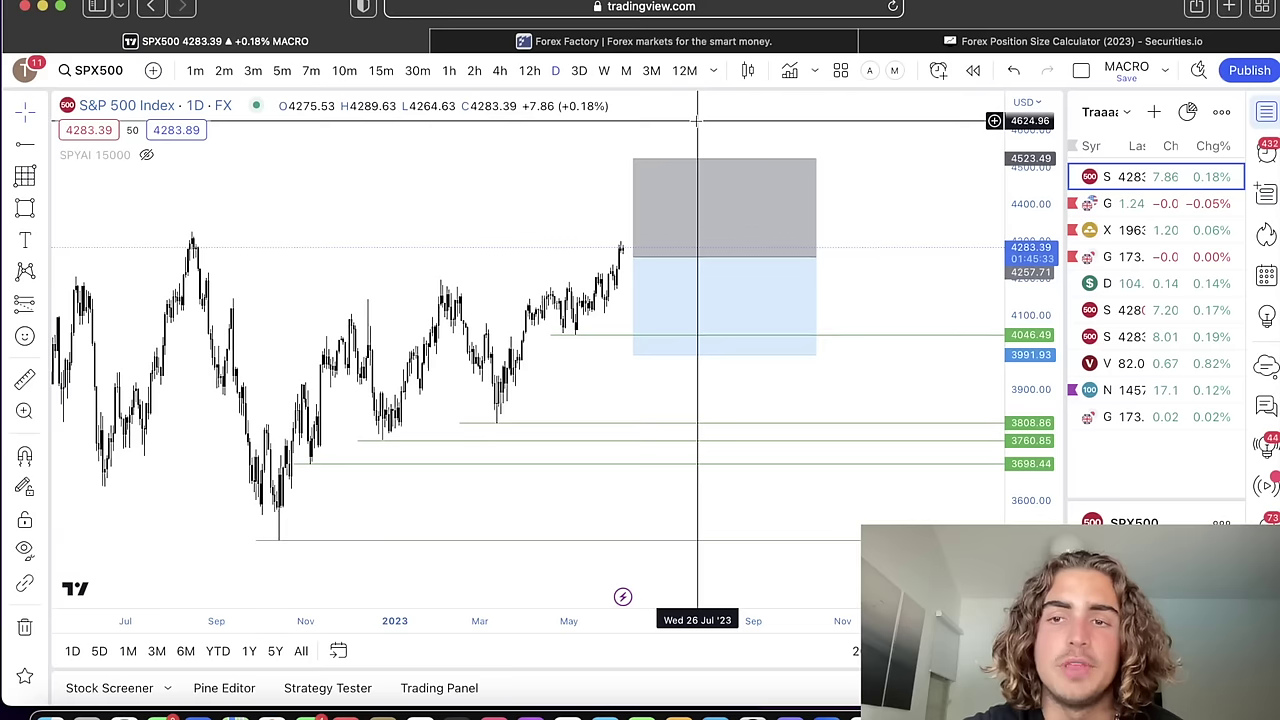
left_click(549, 334)
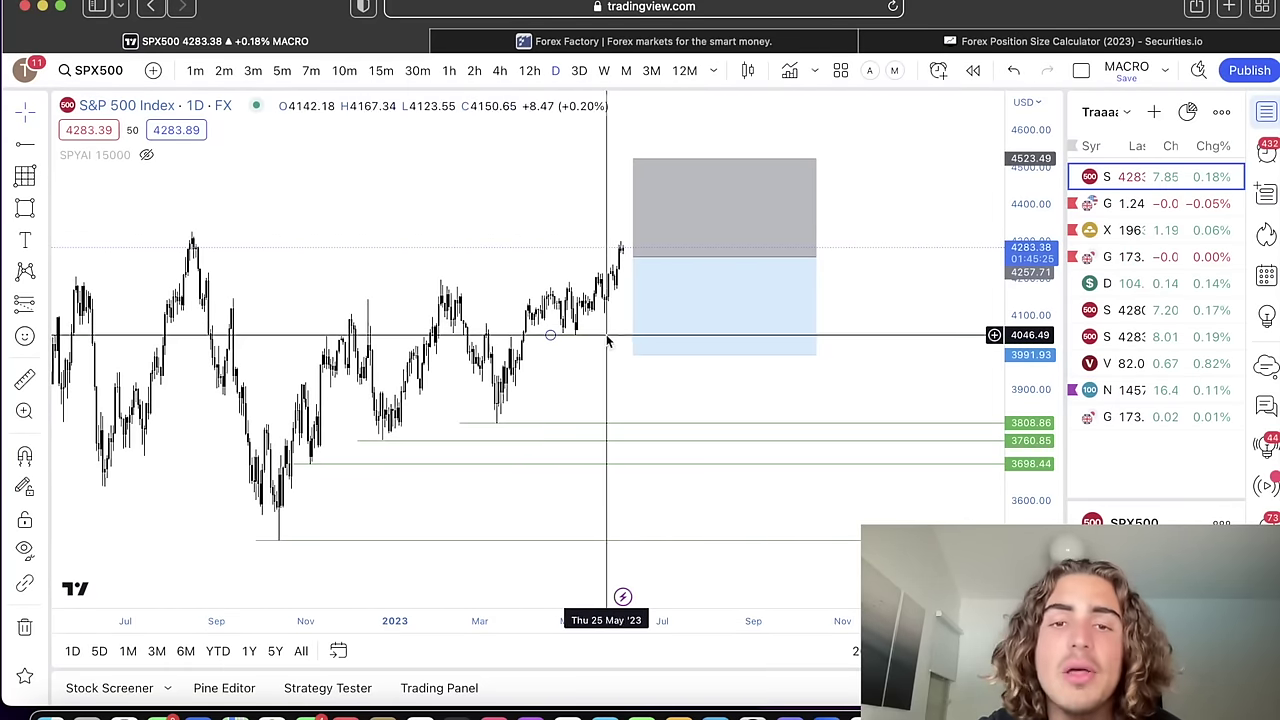
left_click(633, 352)
left_click_drag(633, 355, 633, 335)
left_click(494, 215)
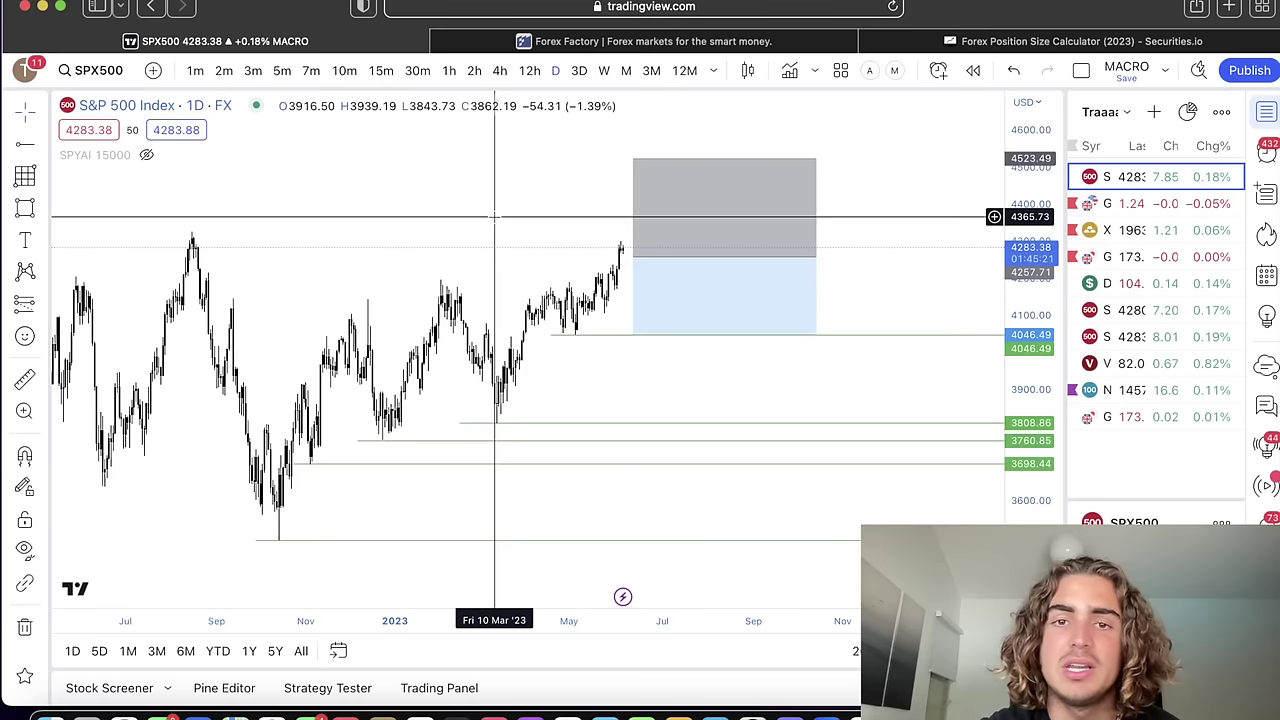
left_click(685, 288)
left_click(781, 343)
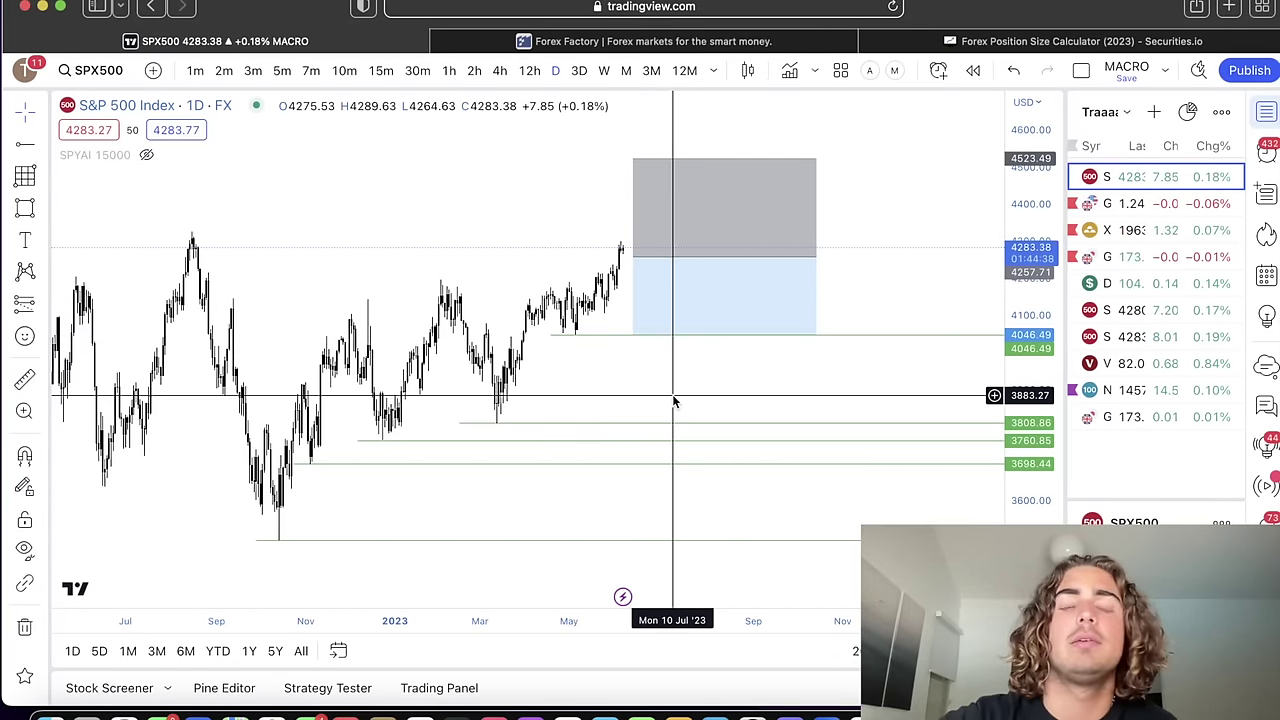
Delete the short position from the chart
scroll(673, 401, "down", 1)
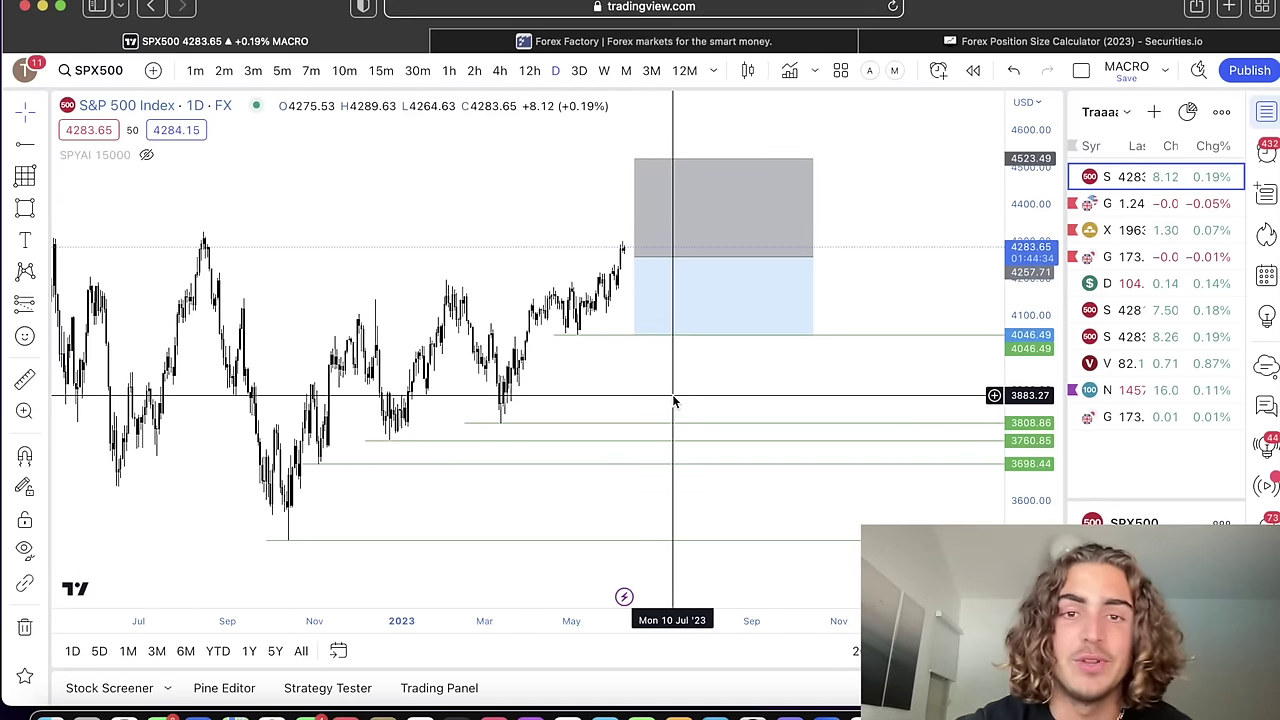
scroll(673, 401, "down", 1)
left_click(749, 303)
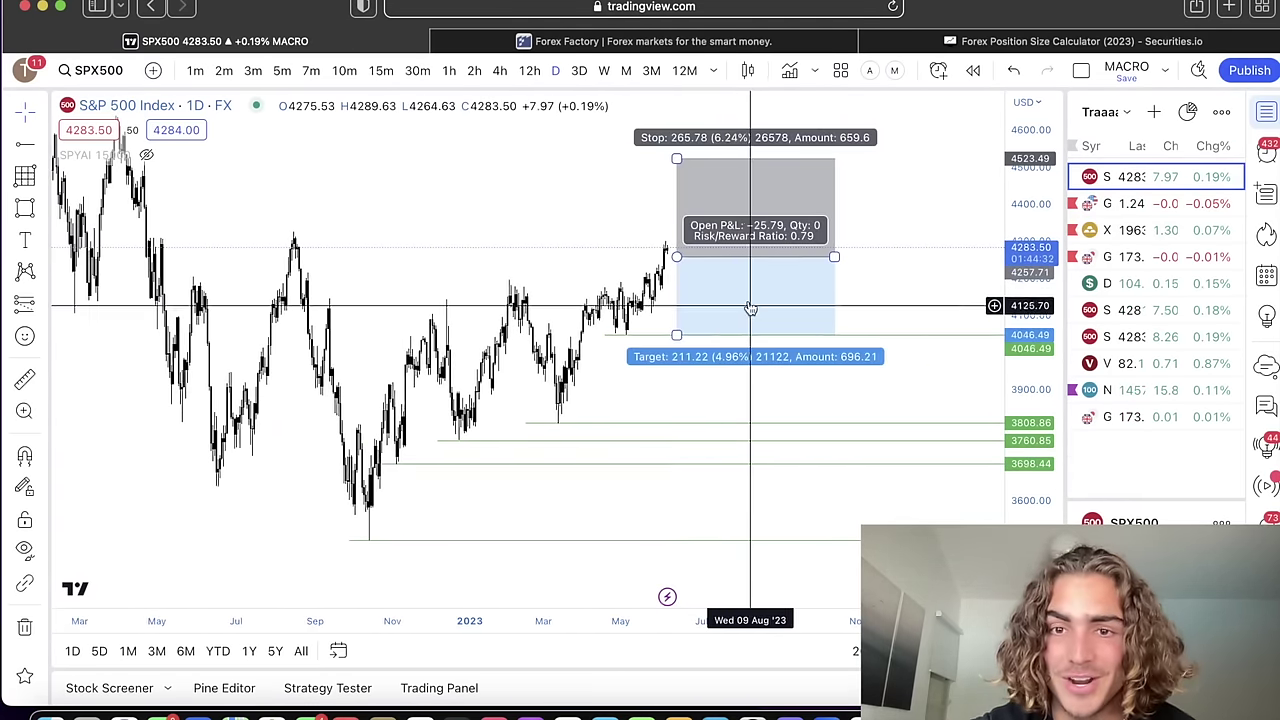
key("Delete")
scroll(713, 272, "up", 2)
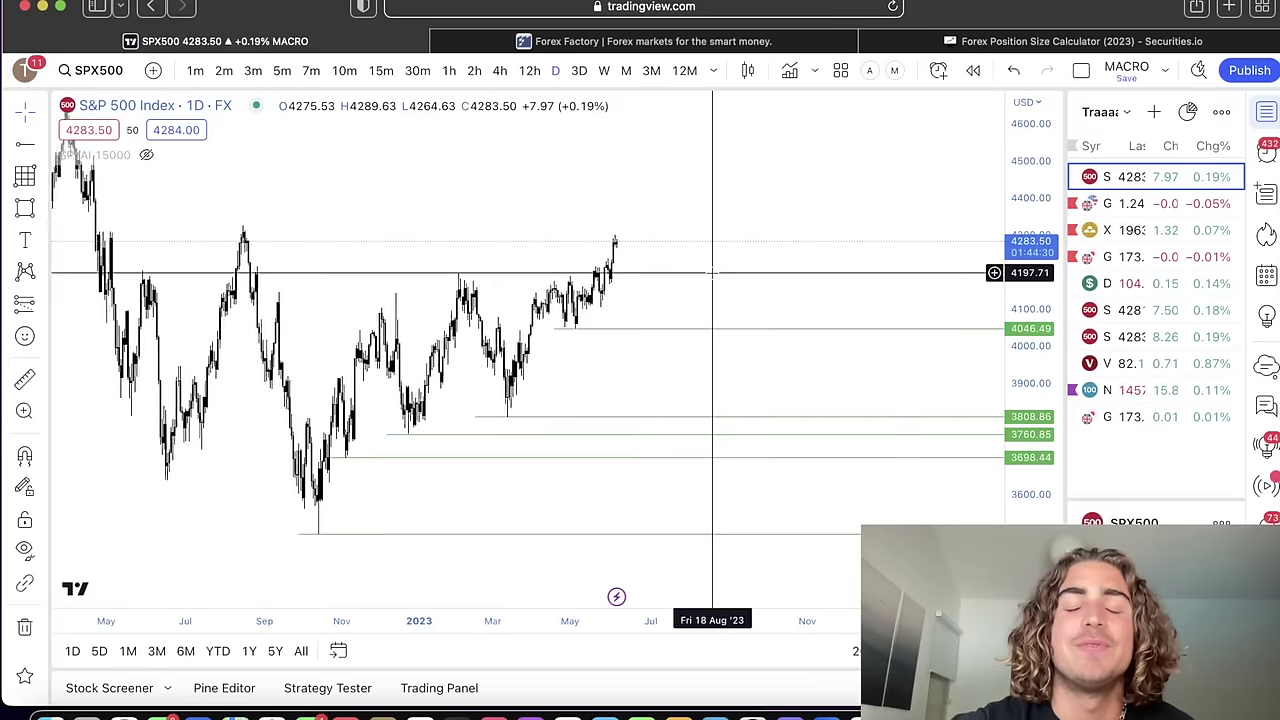
Remove all remaining drawings, the horizontal rays at the swing lows, from the chart
scroll(713, 272, "down", 2)
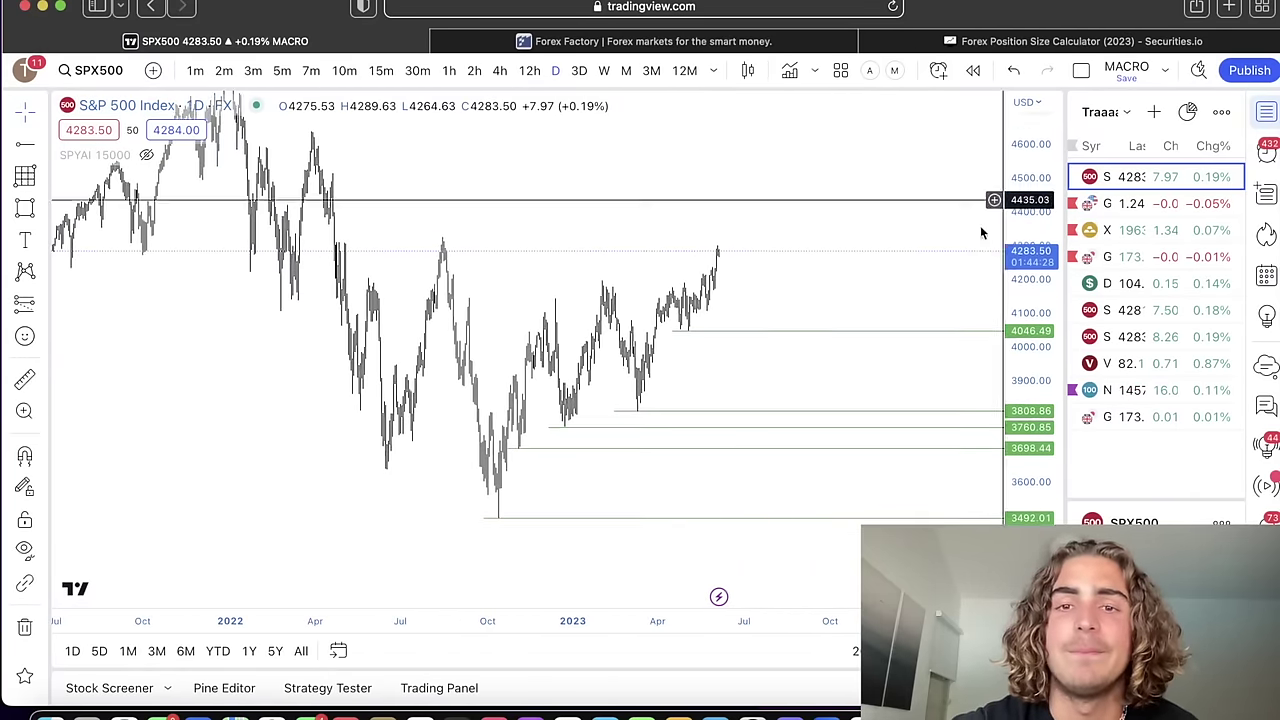
scroll(875, 257, "up", 3)
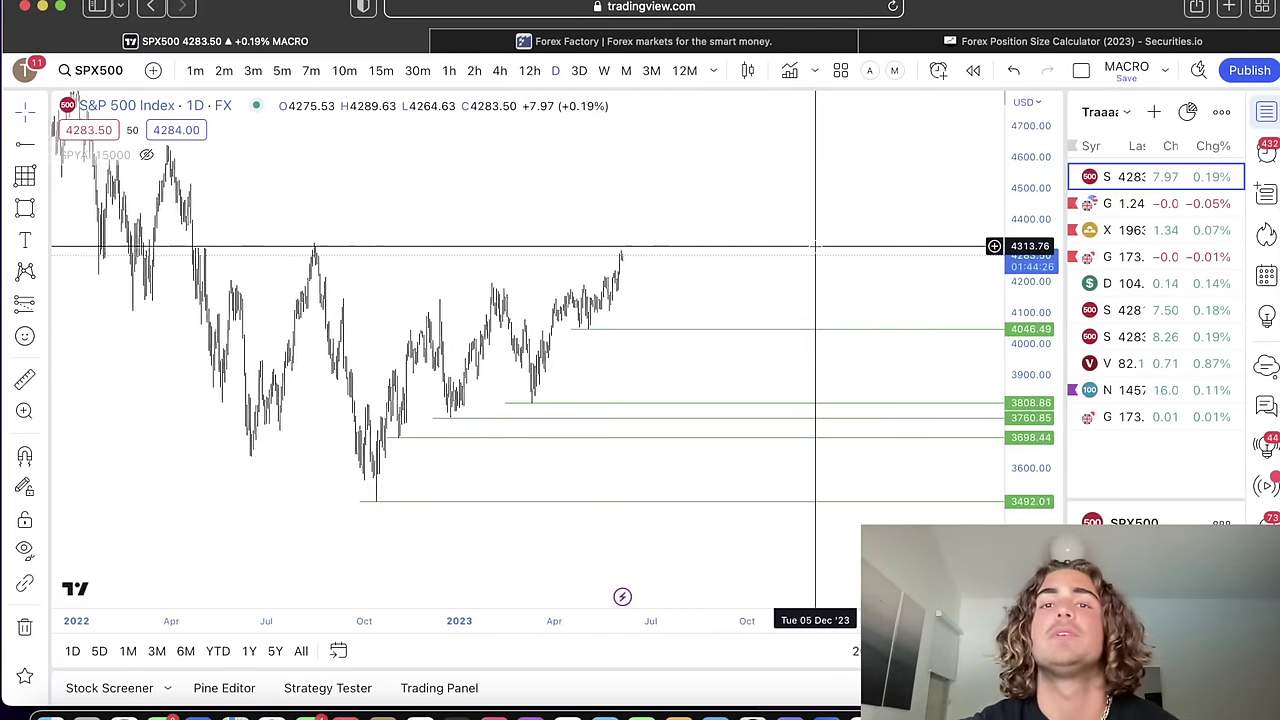
scroll(757, 242, "left", 3)
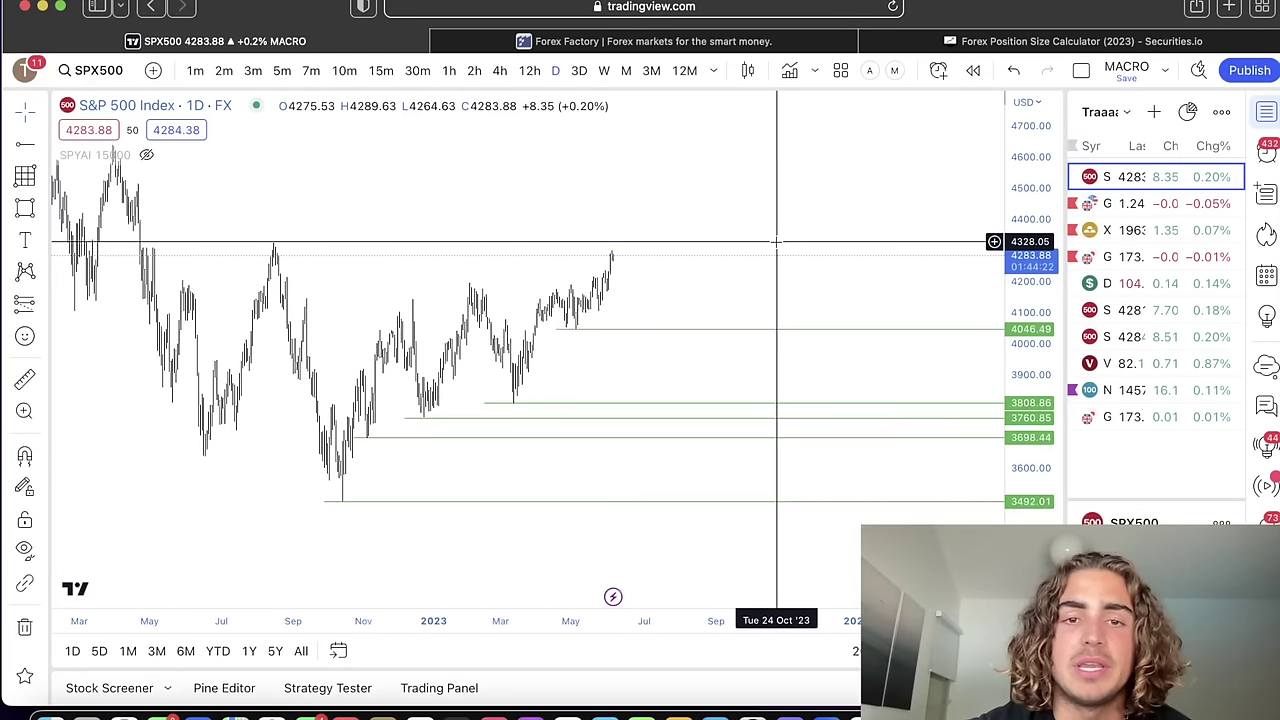
right_click(776, 241)
left_click(840, 618)
Draw a horizontal ray at the August 2022 swing high of 4325.19
left_click_drag(859, 385, 832, 343)
scroll(832, 343, "down", 4)
scroll(838, 300, "up", 5)
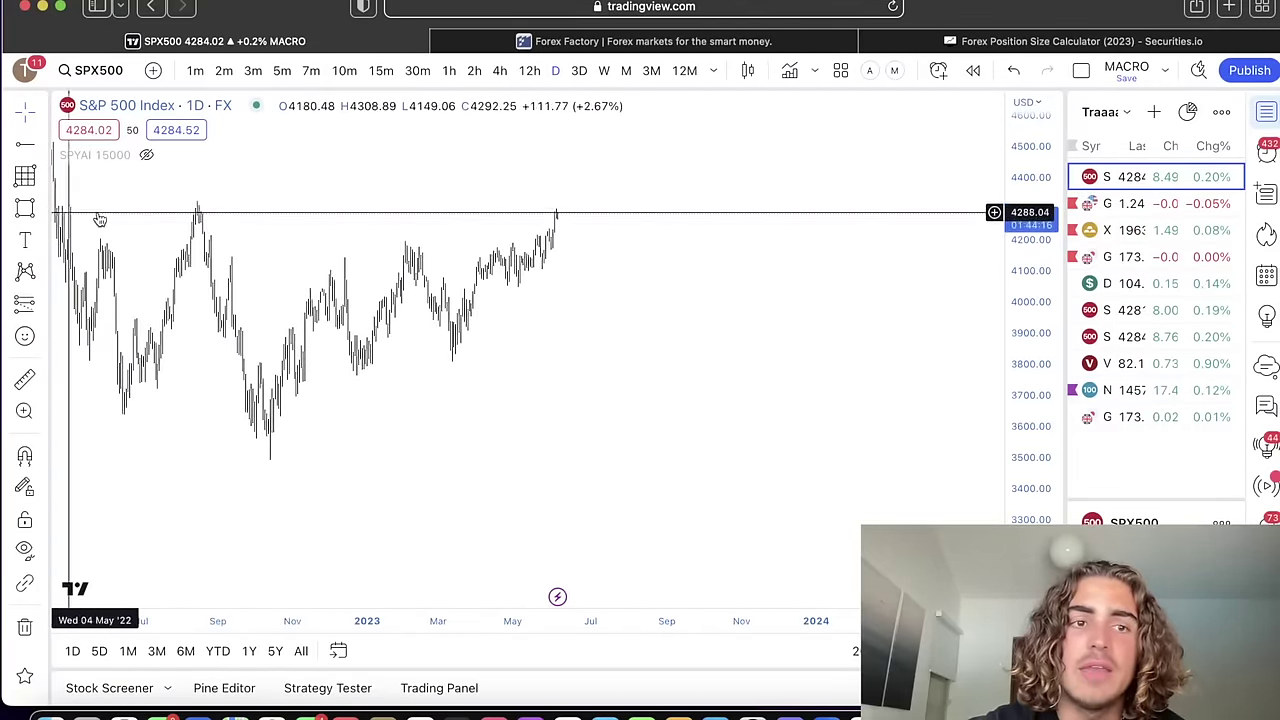
left_click(24, 144)
left_click(170, 201)
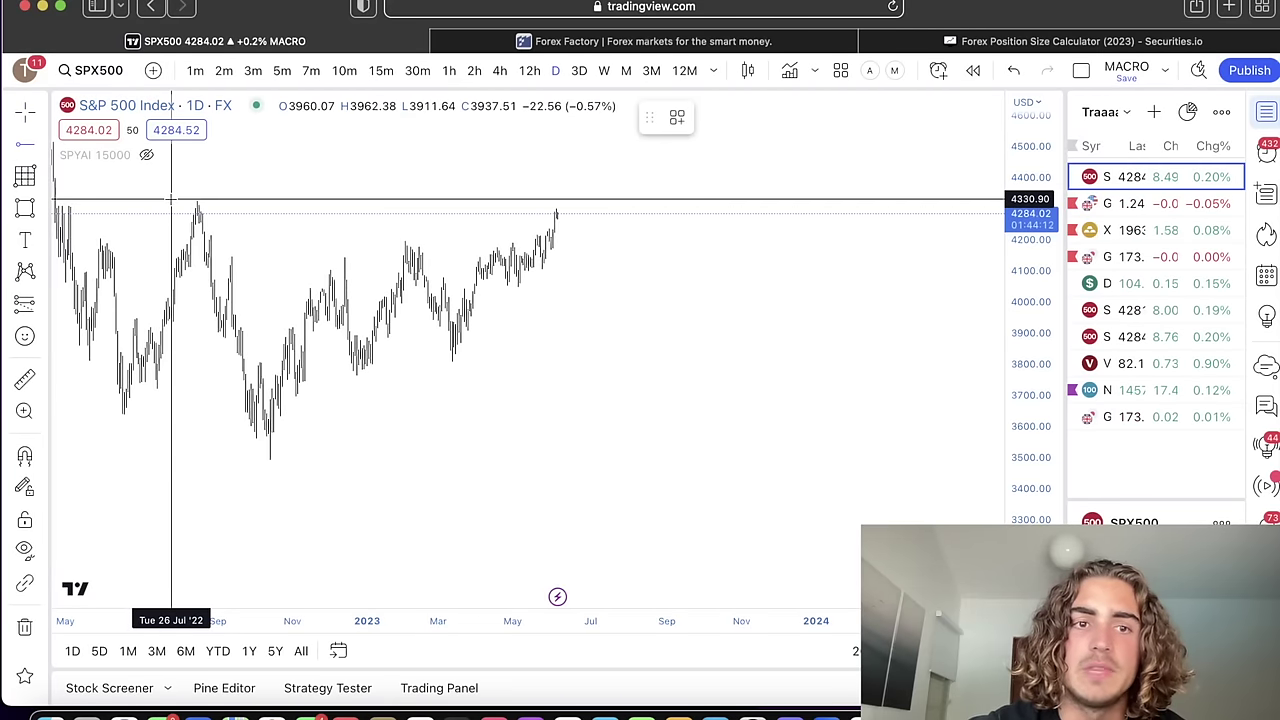
left_click_drag(166, 200, 529, 208)
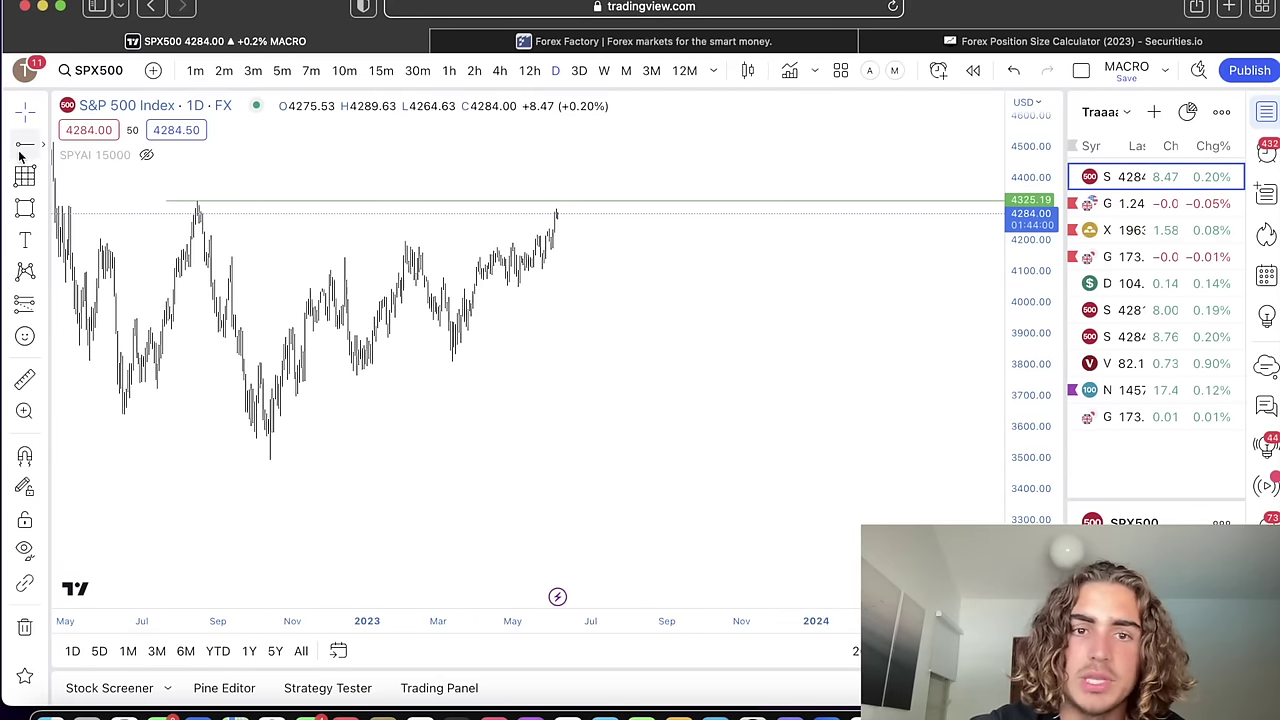
Draw horizontal rays at the May 2023 low of 4050.86, the March 2023 low of 3802.26 and the December 2022 low of 3762.25
left_click(498, 286)
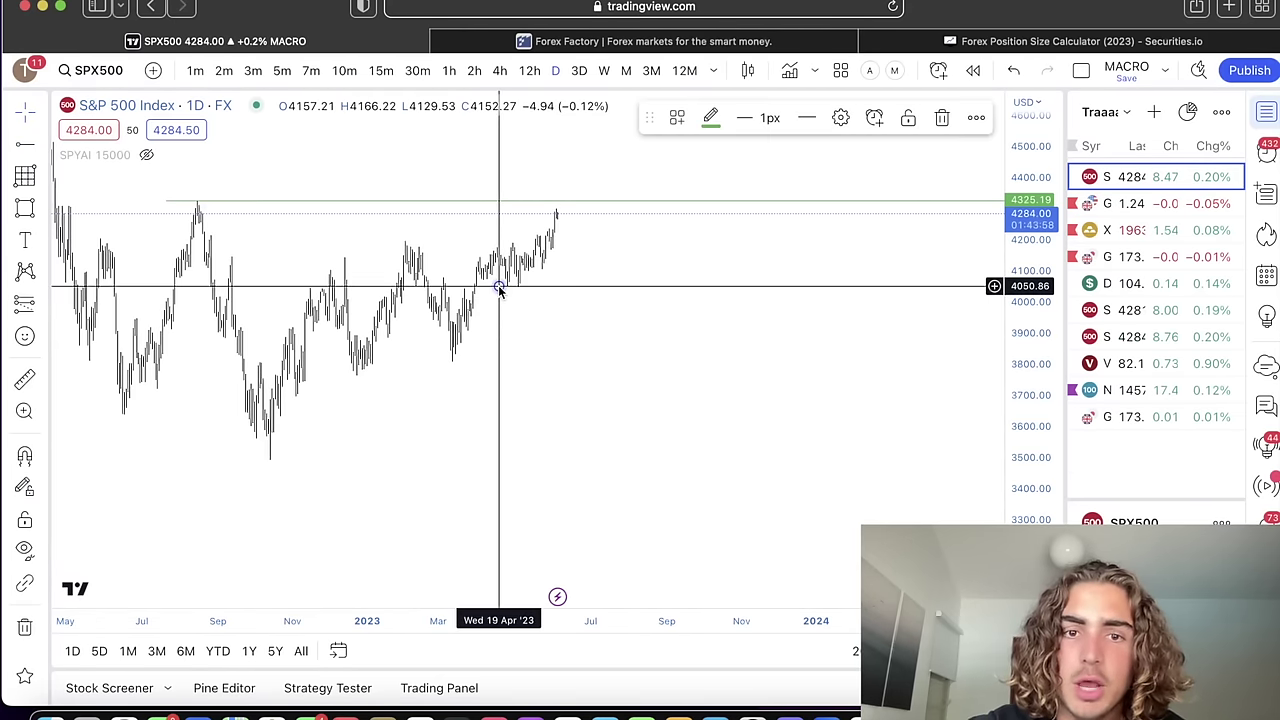
left_click(19, 142)
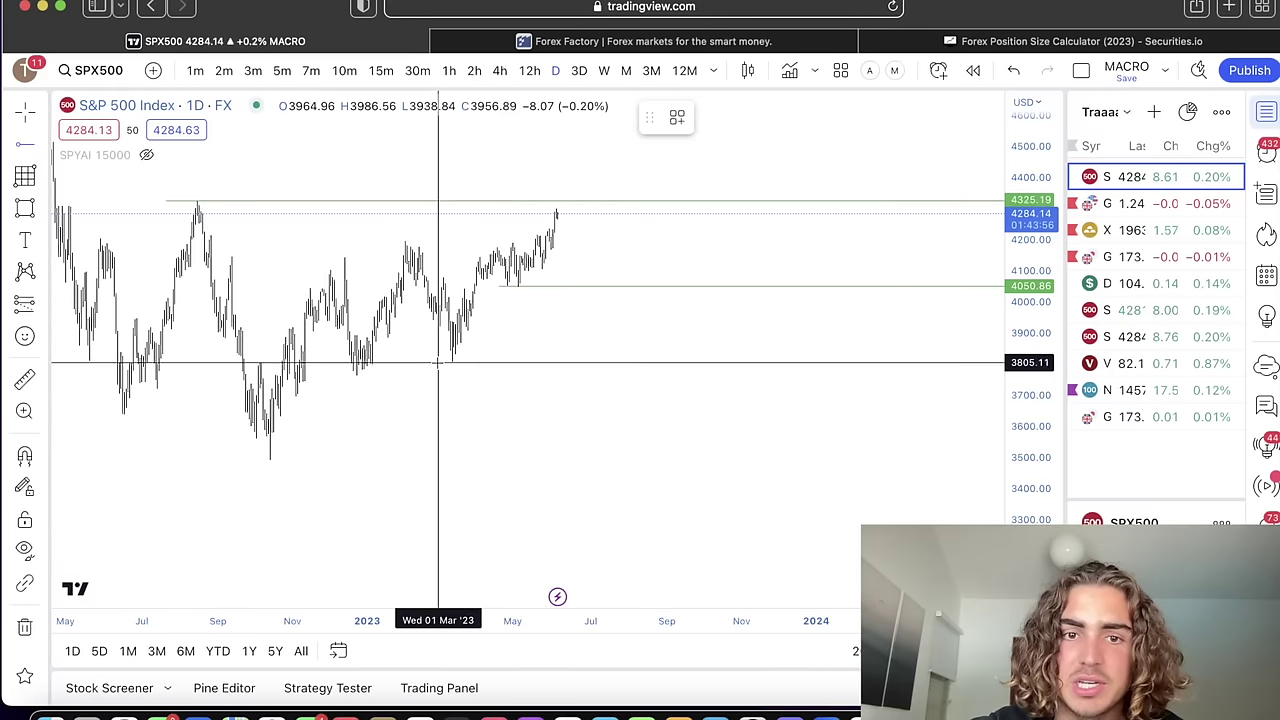
left_click(437, 364)
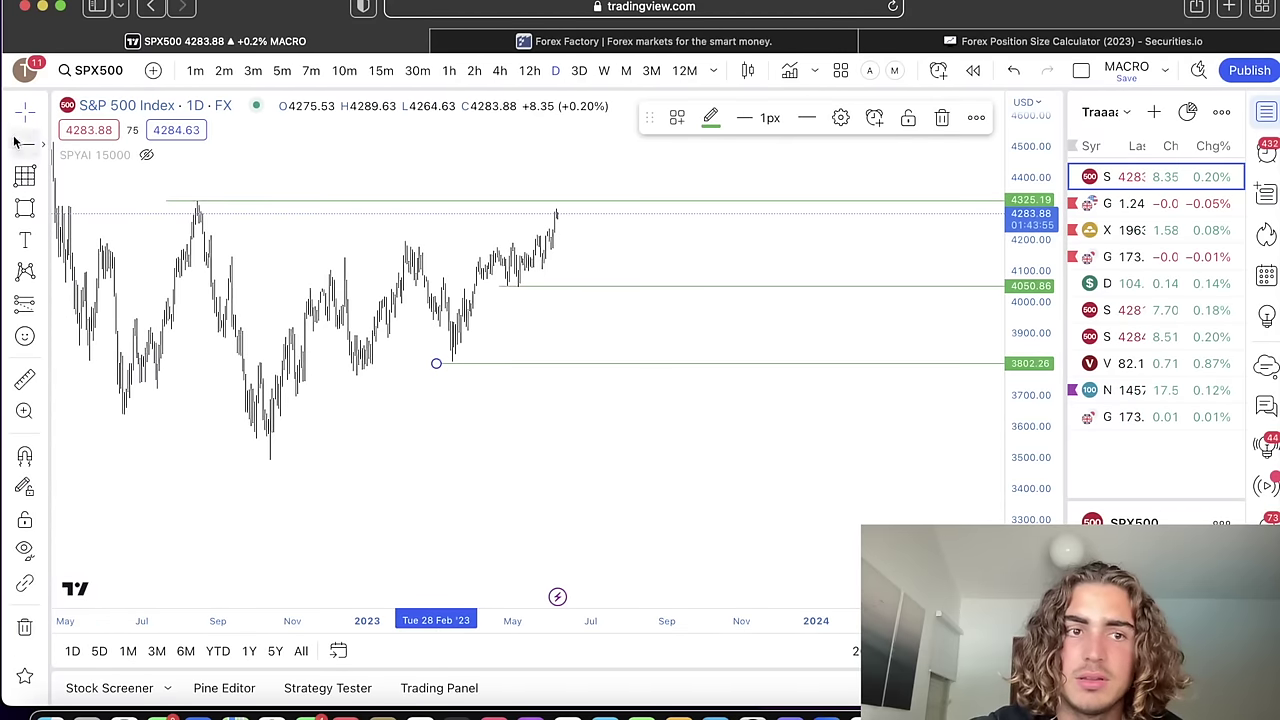
left_click(337, 377)
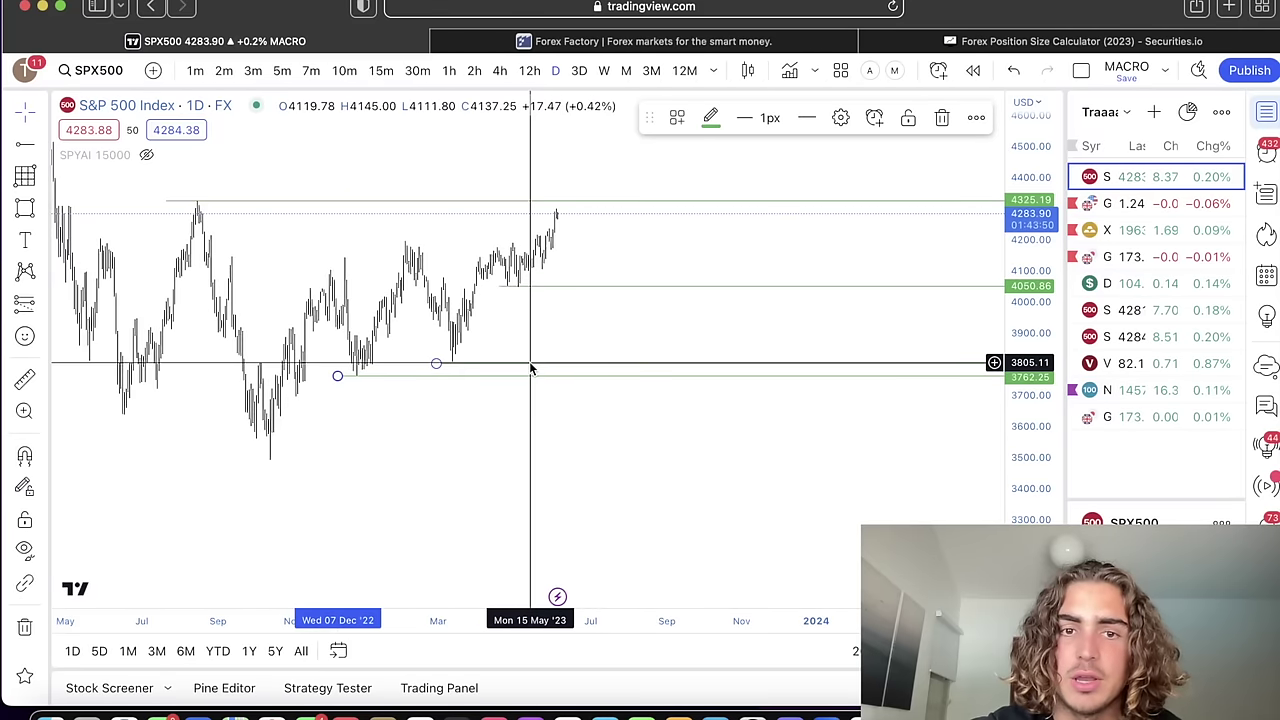
Delete the three horizontal rays at the swing lows and the ray at the August 2022 high
left_click(395, 384)
mouse_move(391, 375)
left_mouse_down()
mouse_move(528, 349)
mouse_move(525, 371)
mouse_move(632, 294)
left_mouse_up()
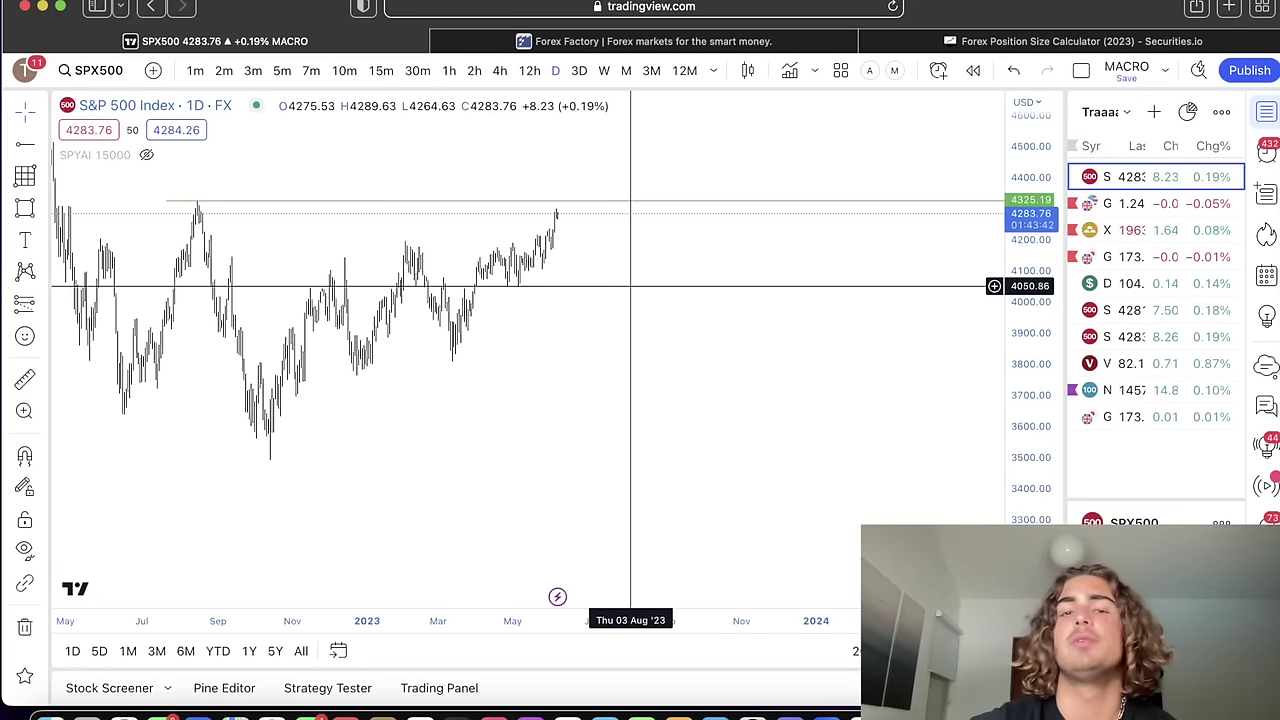
scroll(630, 286, "down", 5)
left_click_drag(674, 205, 695, 201)
left_click_drag(604, 166, 764, 222)
Draw a horizontal ray at the February 2022 swing high of 4593.80
scroll(765, 222, "up", 5)
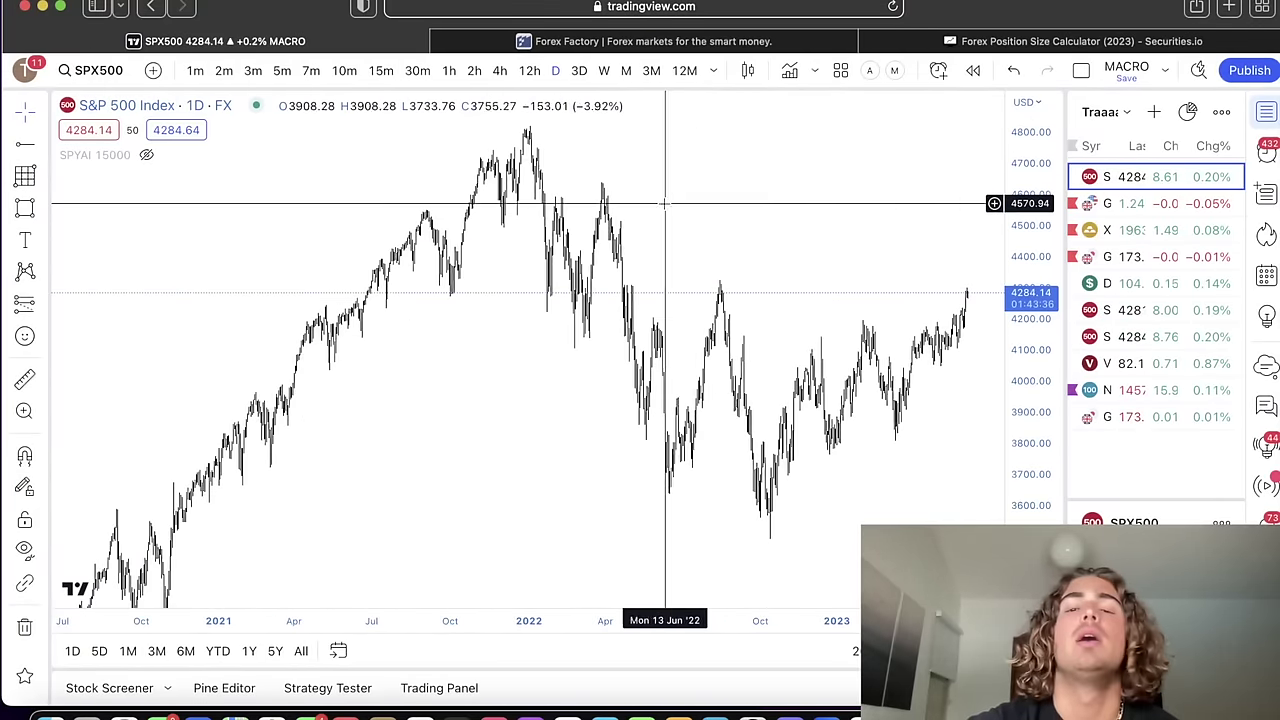
scroll(537, 205, "up", 5)
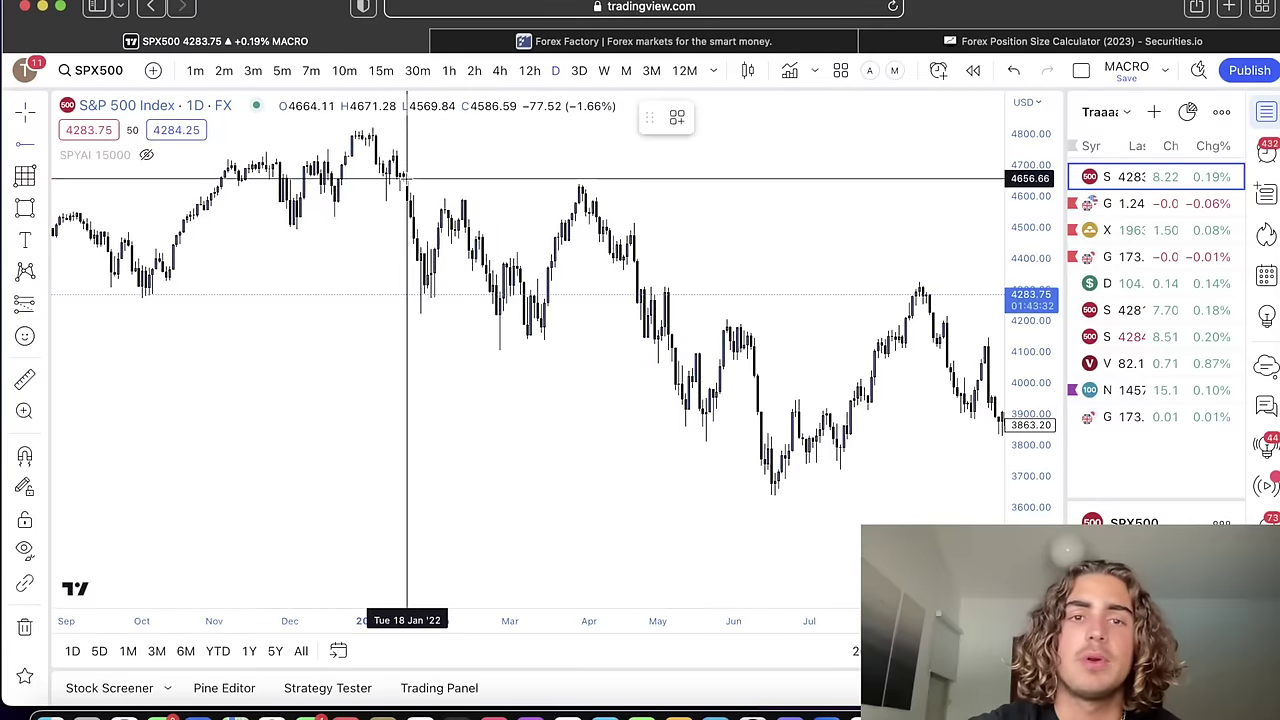
scroll(503, 171, "right", 5)
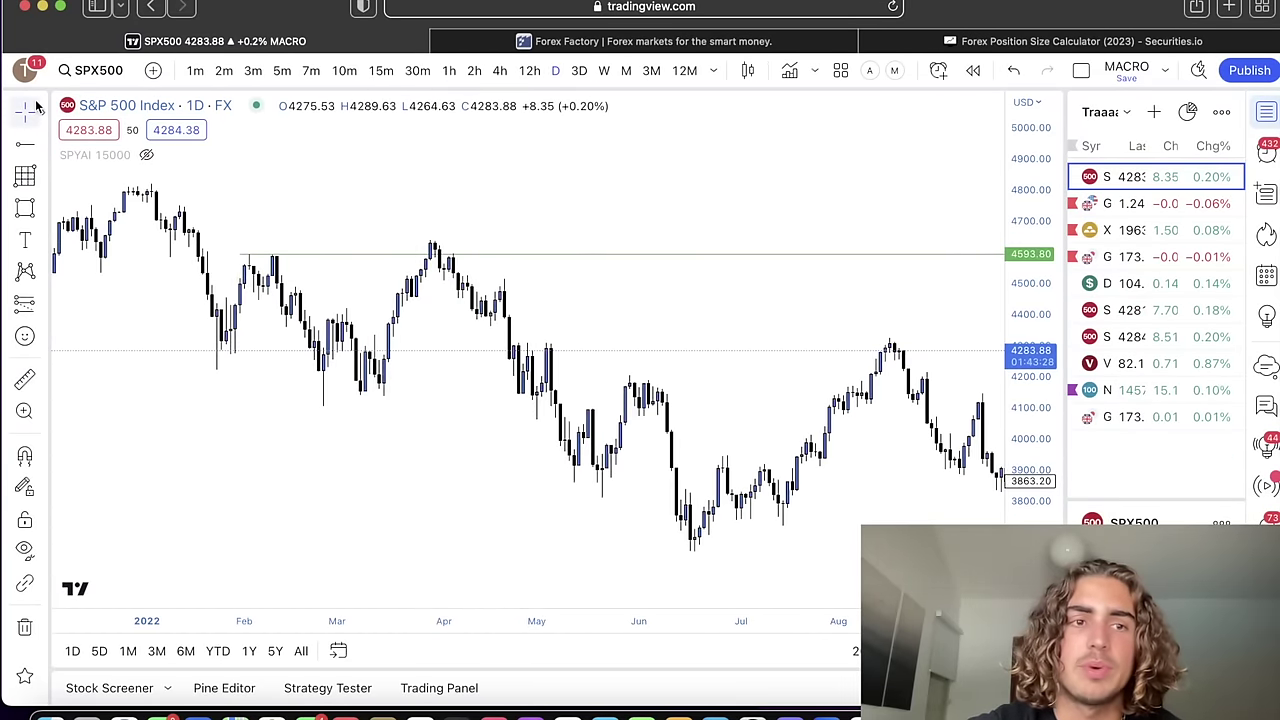
Draw a horizontal ray at 4505.21 starting from 30 March 2022 and colour it red
left_click(24, 147)
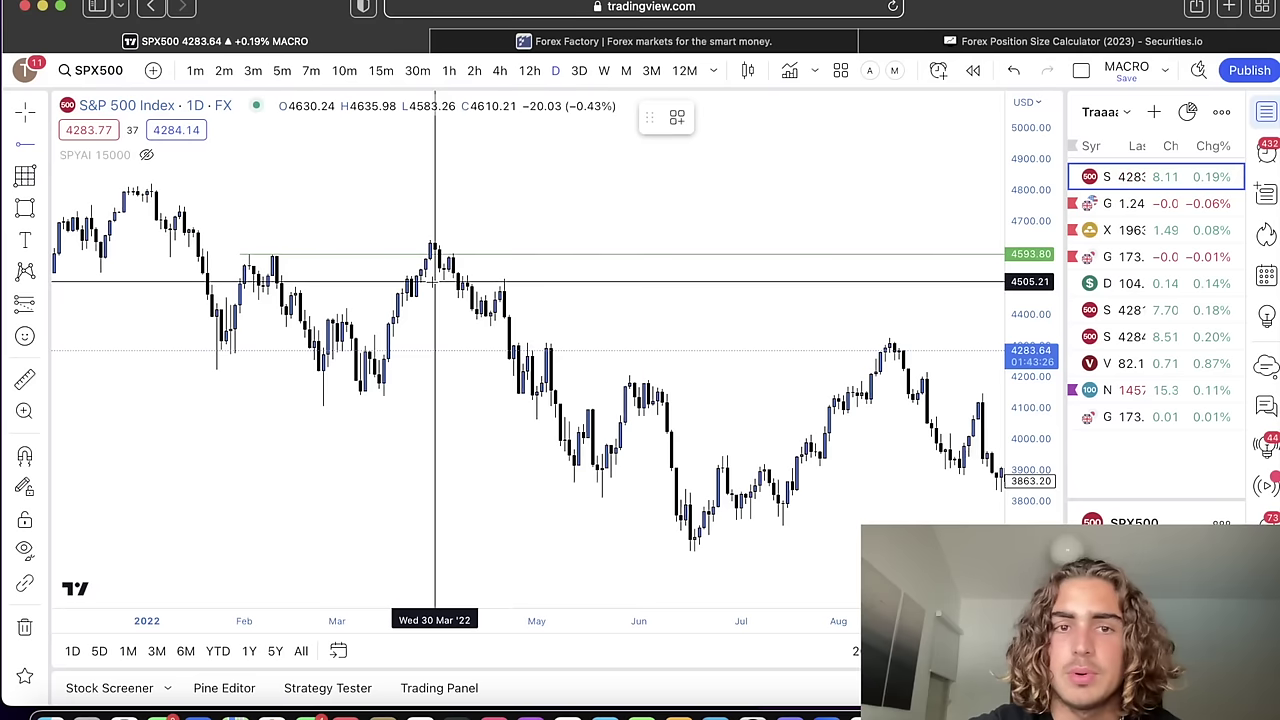
left_click(434, 281)
left_click(713, 128)
left_click(714, 180)
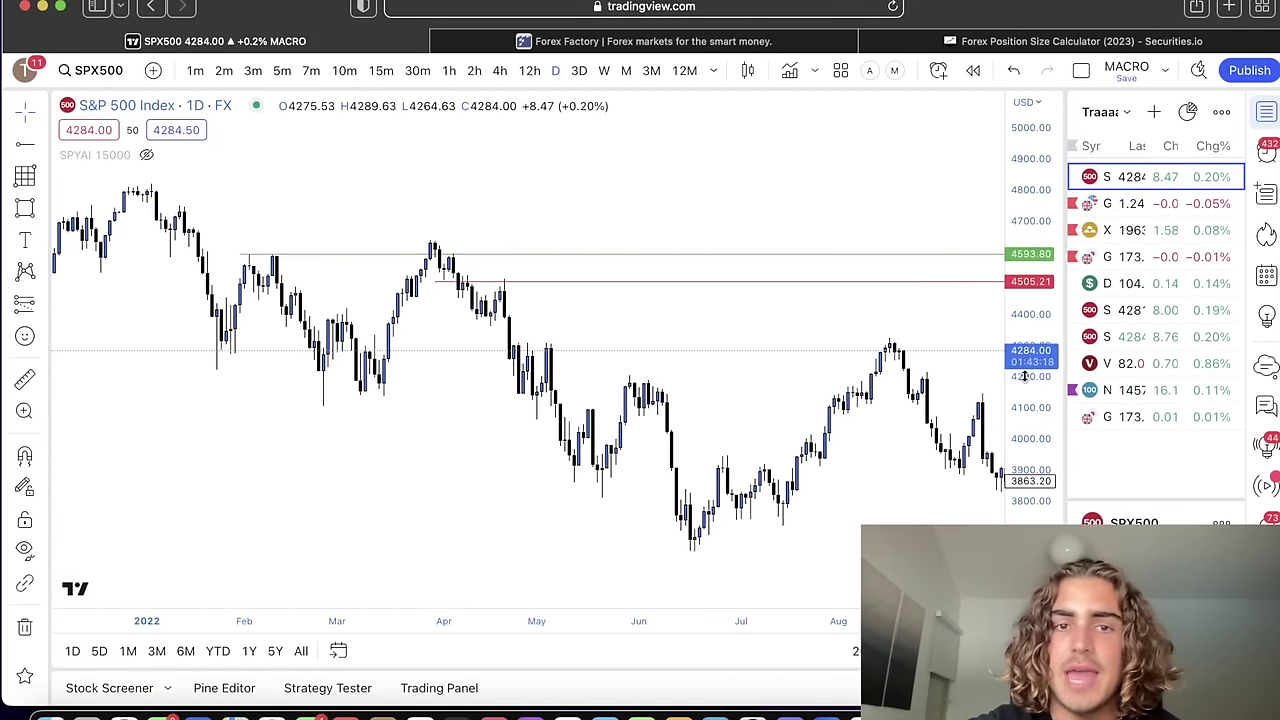
left_click_drag(1024, 476, 1024, 100)
left_click_drag(690, 348, 738, 432)
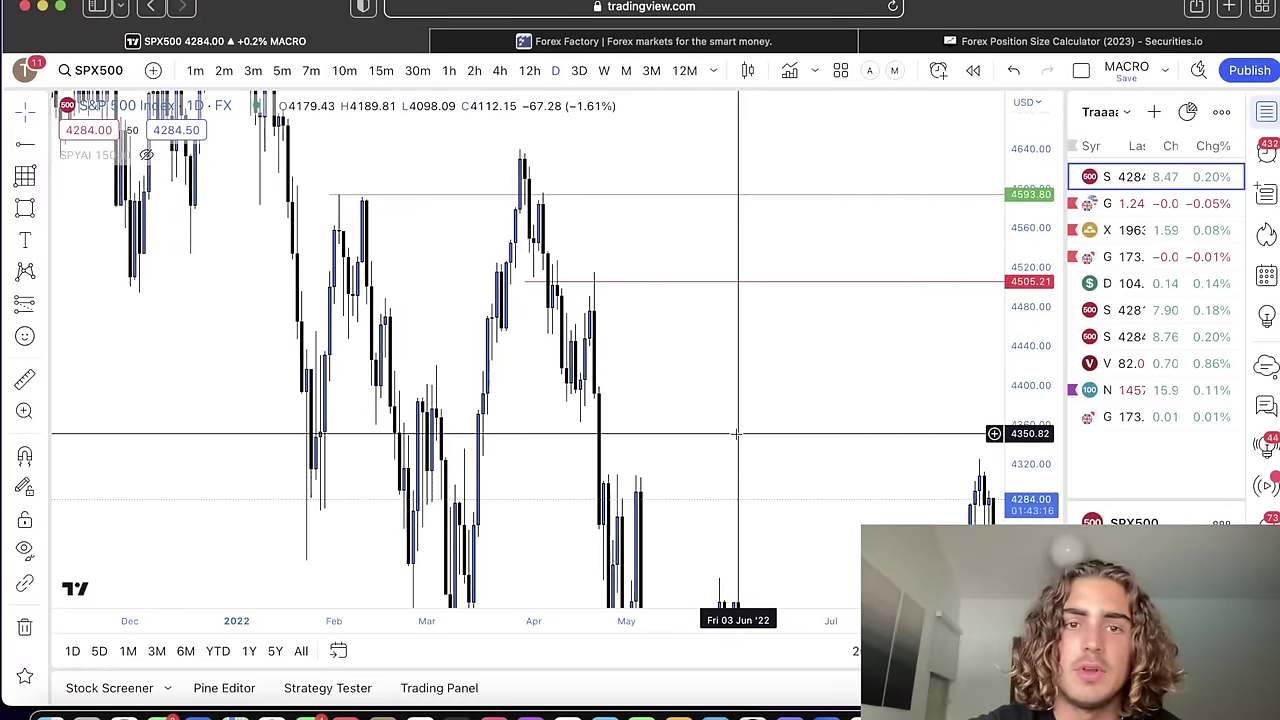
On the 4-hour chart, draw a thin rectangle from 5 to 20 April 2022 just above the 4505.21 ray, between about 4513 and 4518
scroll(437, 179, "up", 1)
left_click(500, 70)
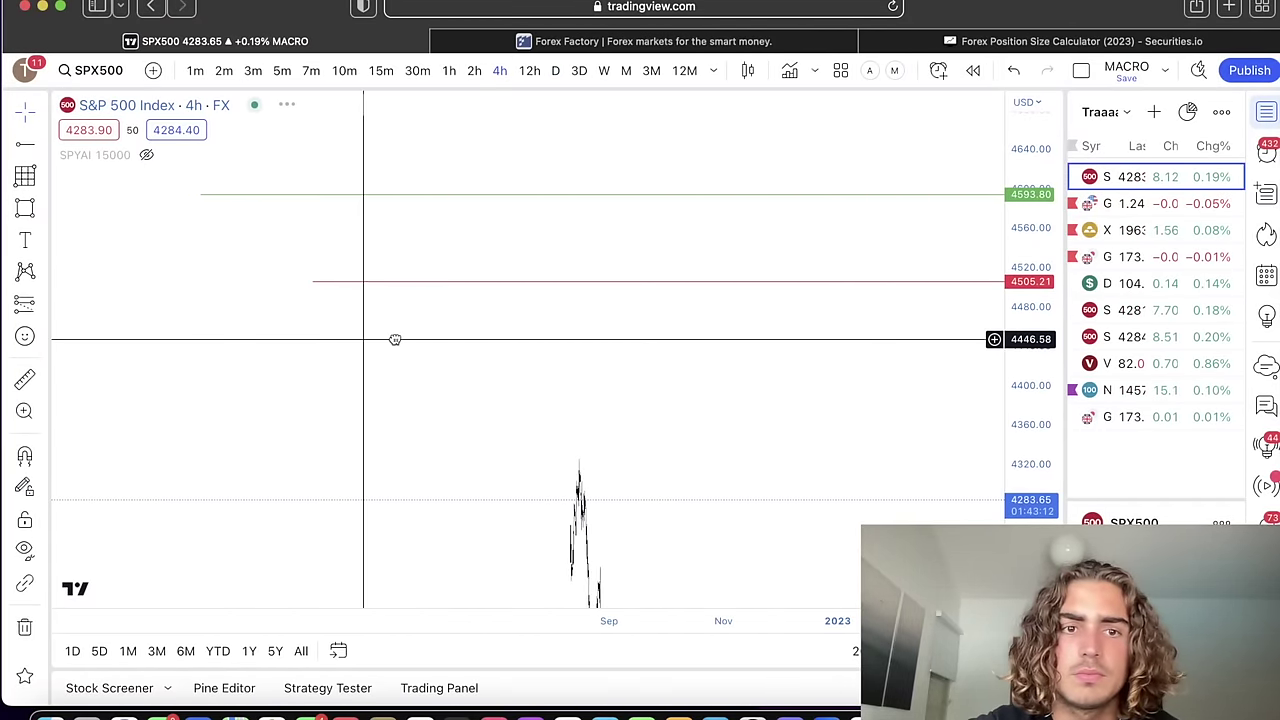
scroll(634, 309, "up", 5)
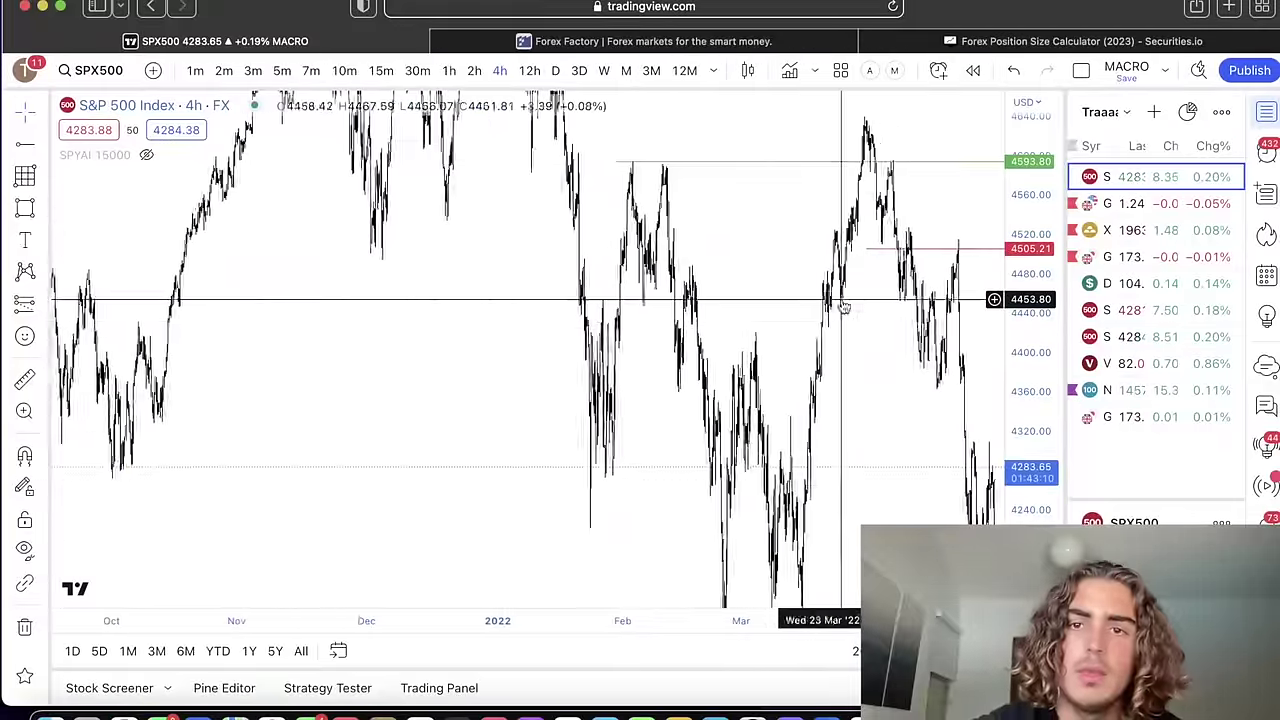
scroll(461, 241, "left", 10)
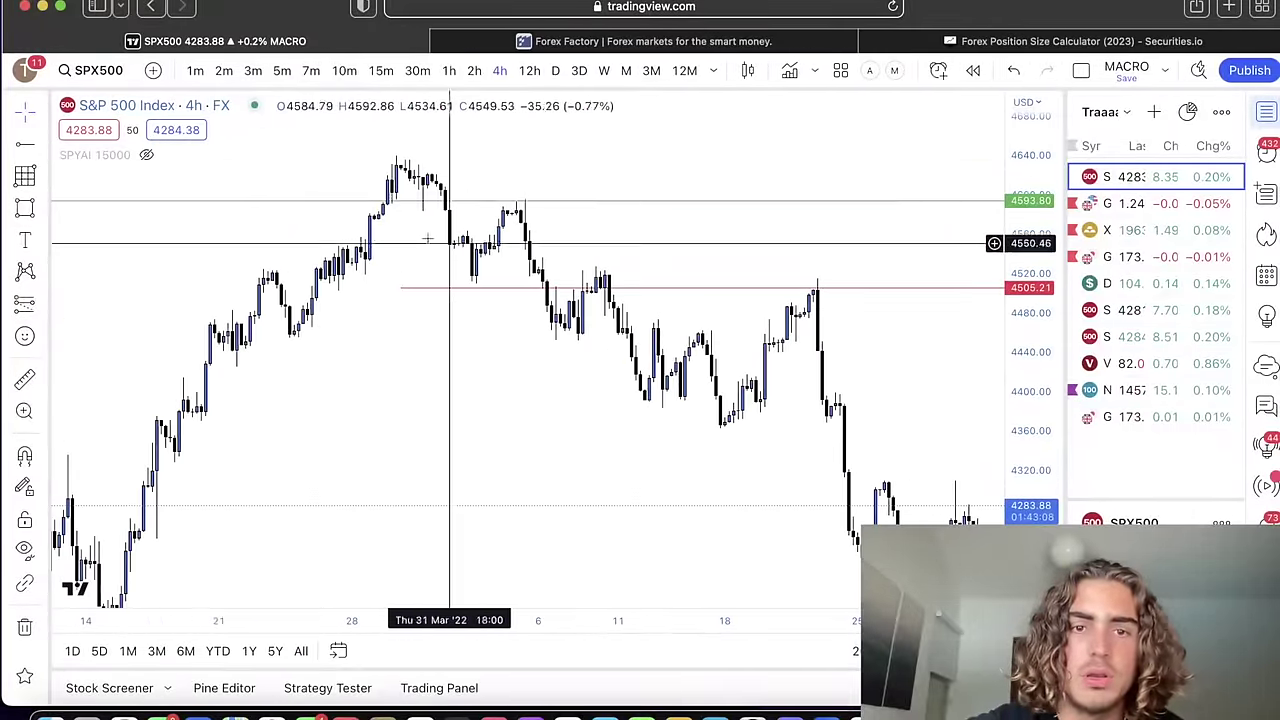
left_click(25, 207)
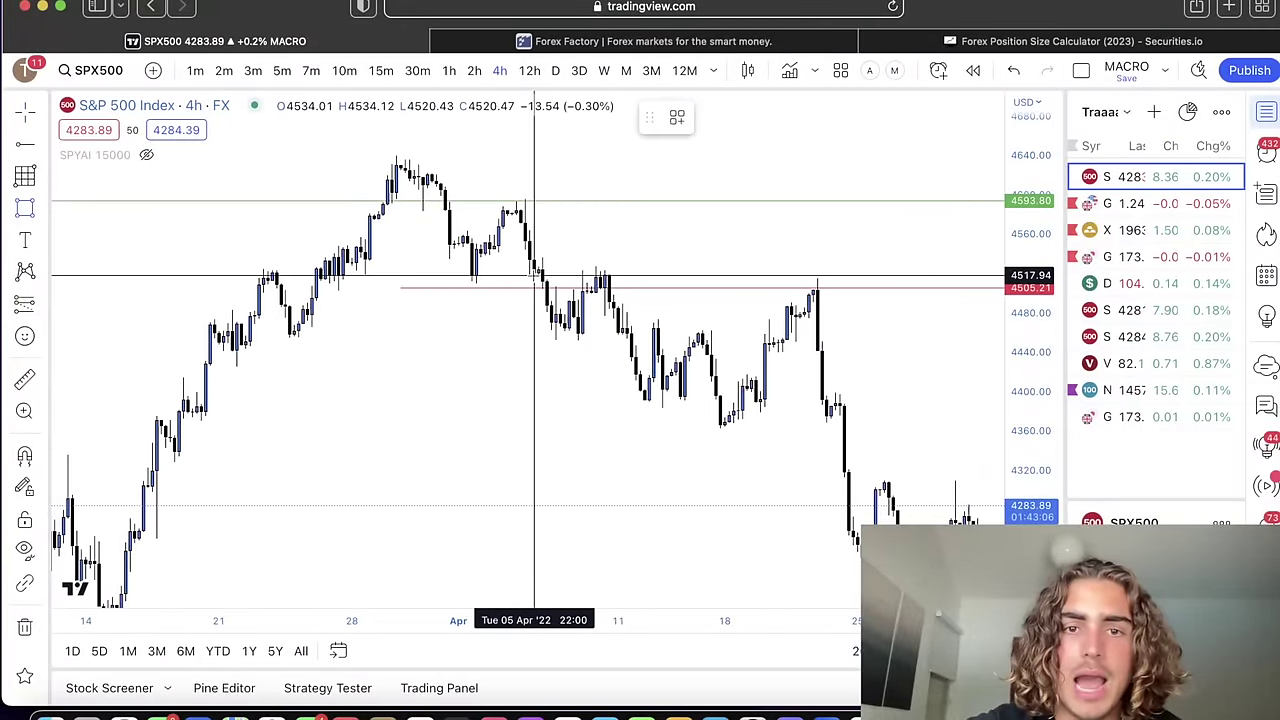
mouse_move(529, 275)
left_mouse_down()
mouse_move(786, 252)
mouse_move(778, 279)
left_mouse_up()
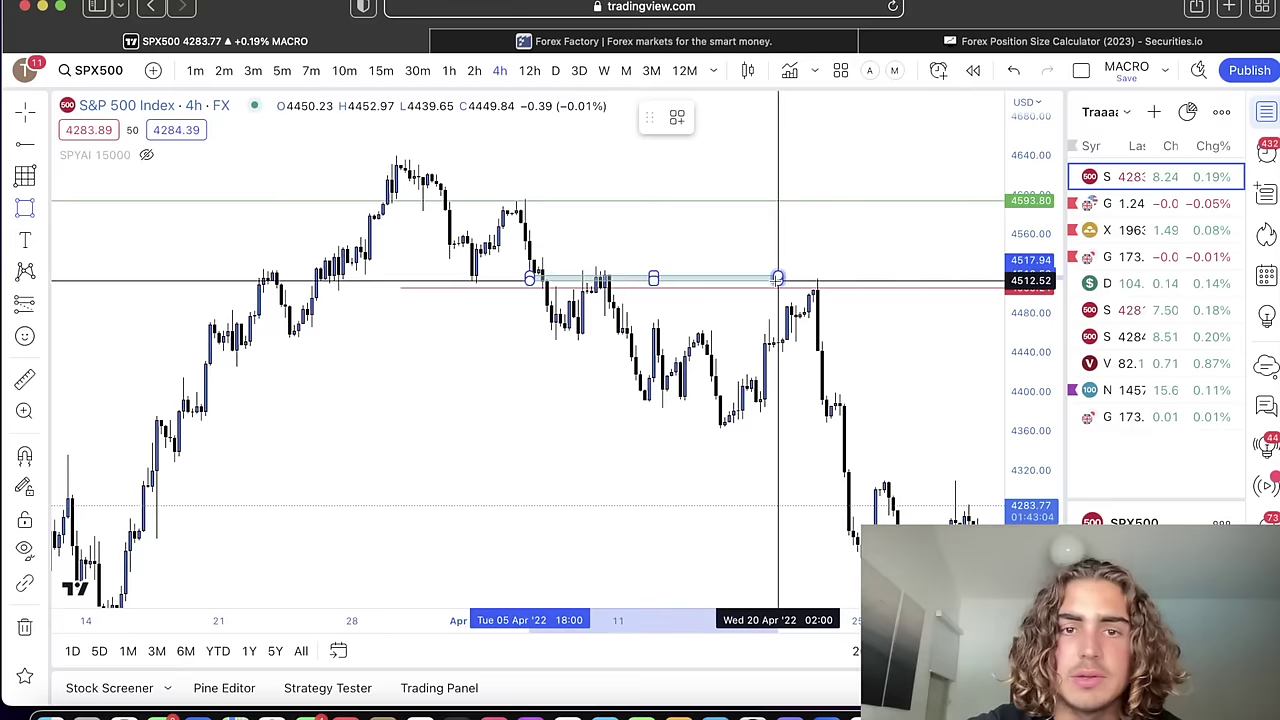
left_click(626, 252)
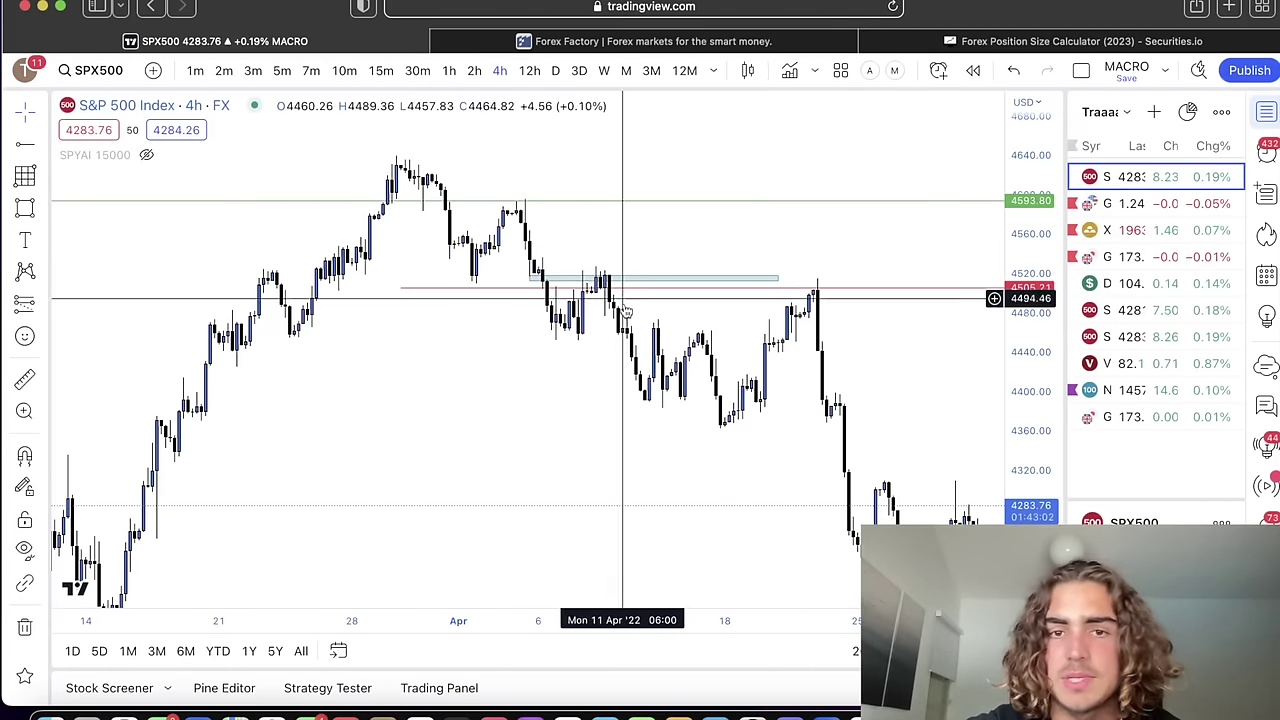
Delete the thin rectangle above the 4505.21 ray and return the S&P 500 chart to the daily timeframe
left_click(565, 280)
key("Delete")
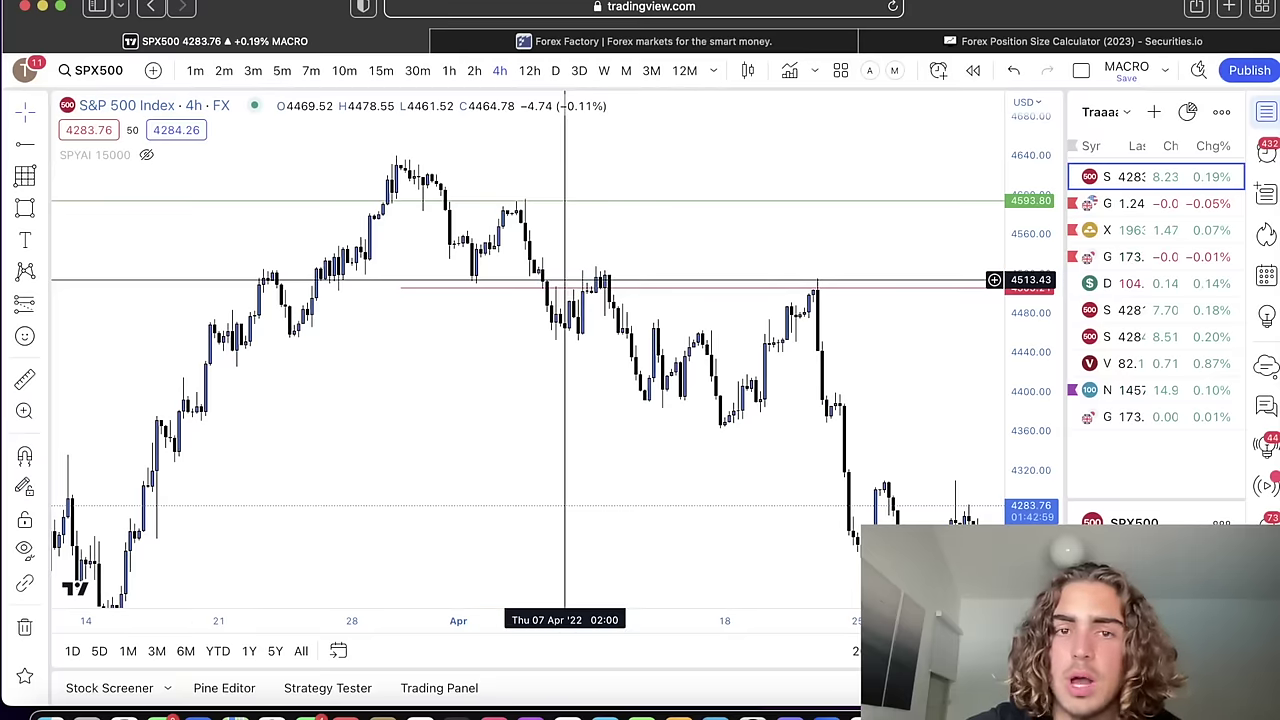
left_click(559, 72)
scroll(714, 323, "up", 5)
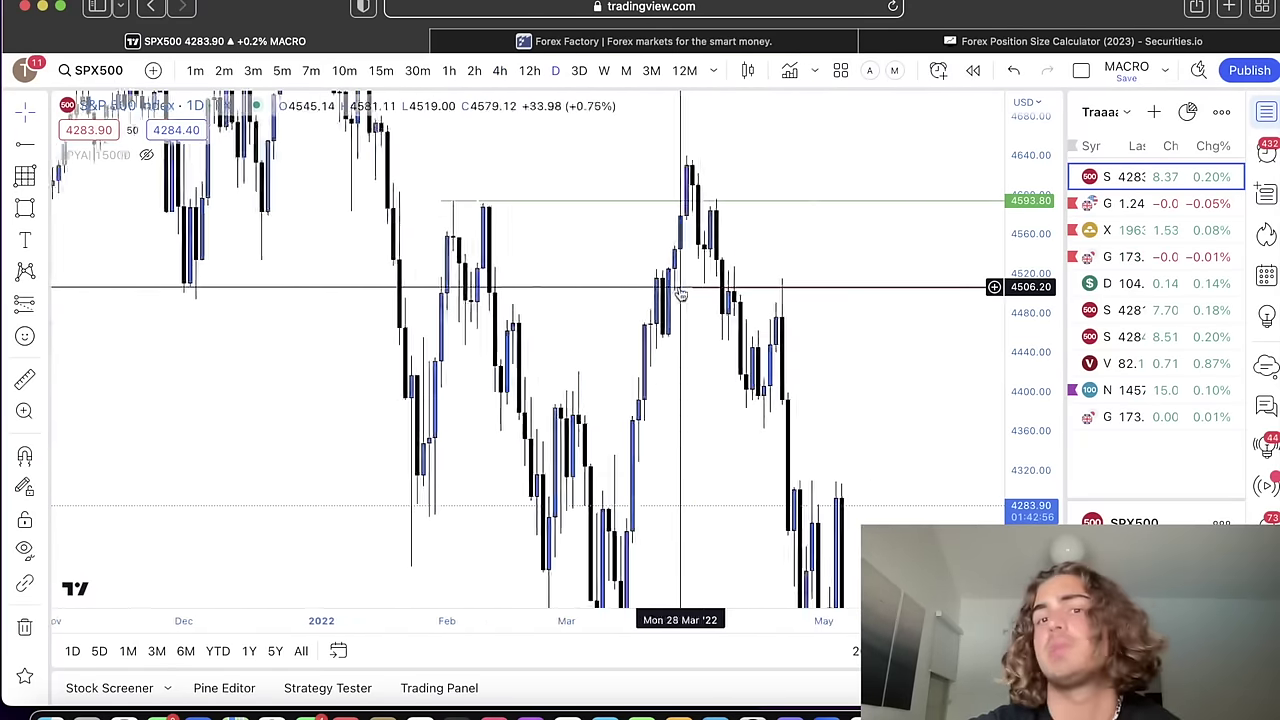
Draw a red horizontal ray at the February 2022 swing low, at 4107.73
scroll(813, 355, "down", 5)
left_click_drag(1029, 198, 1029, 488)
left_click_drag(877, 379, 744, 363)
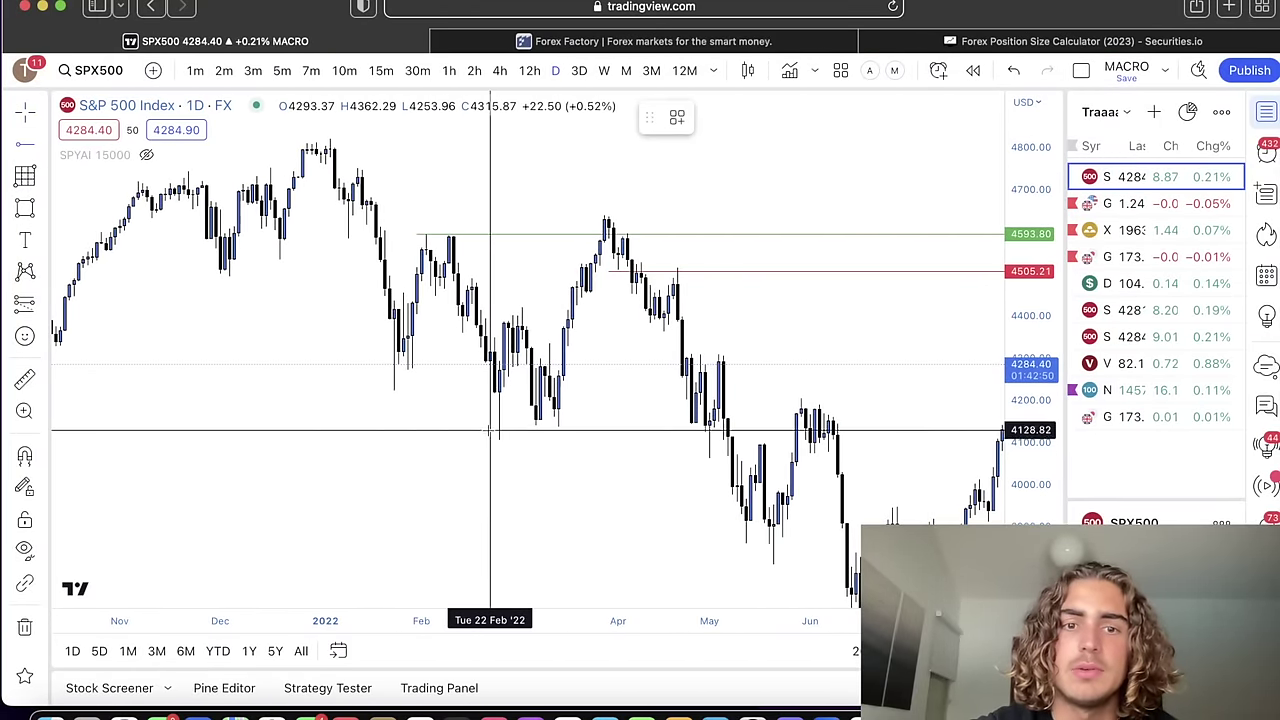
left_click(510, 510)
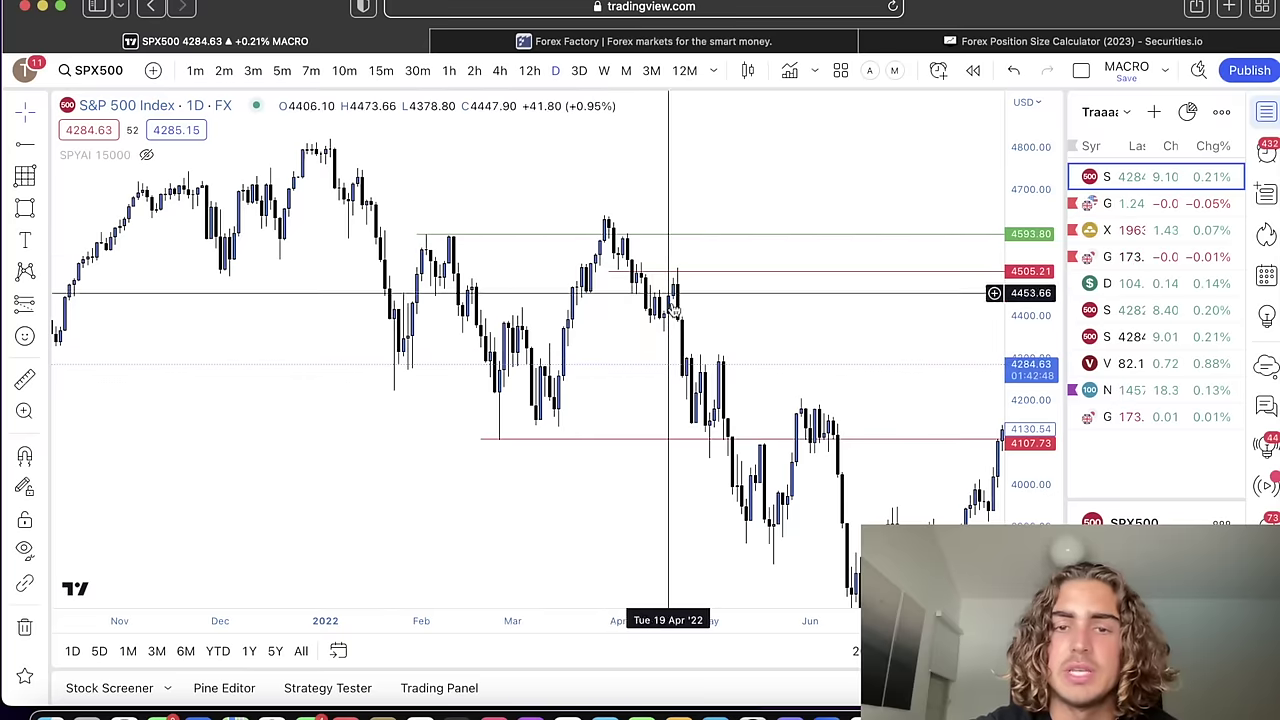
Move the lower red ray to the May 2022 low at 3808.20 and the upper red ray to the late May high at 4206.87
left_click_drag(778, 370, 619, 313)
left_click_drag(605, 384, 796, 525)
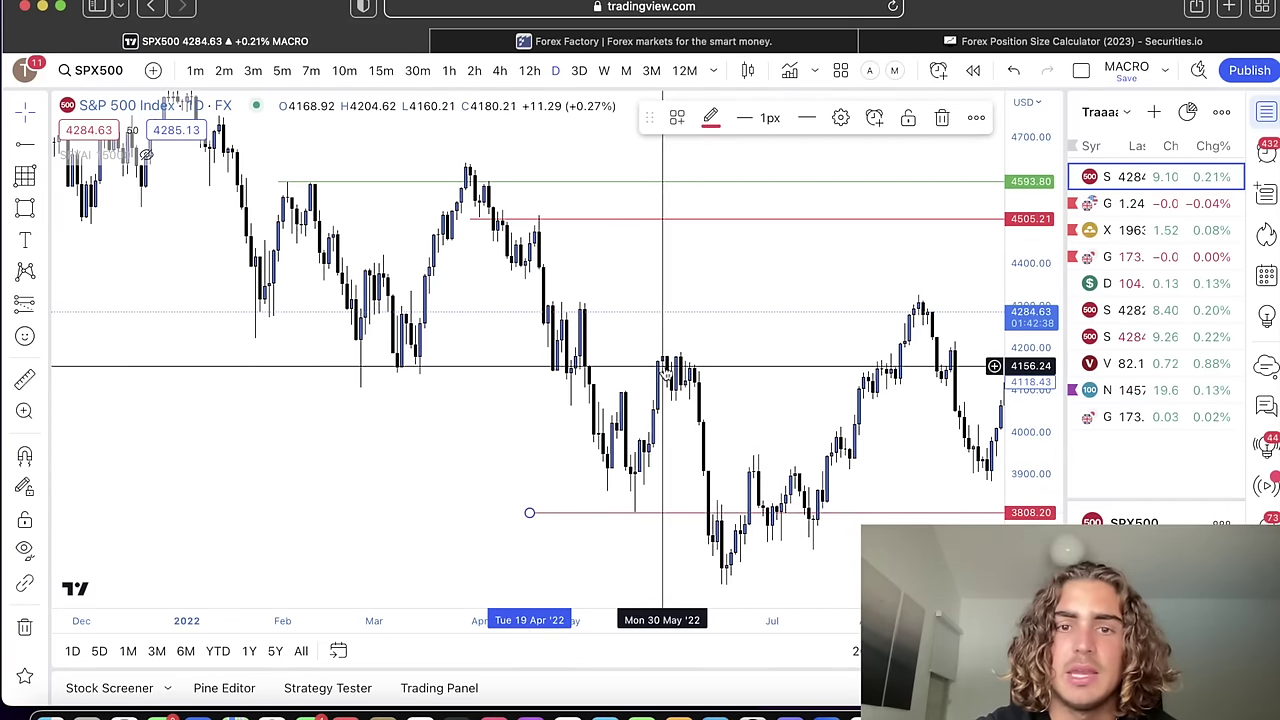
left_click_drag(613, 228, 773, 346)
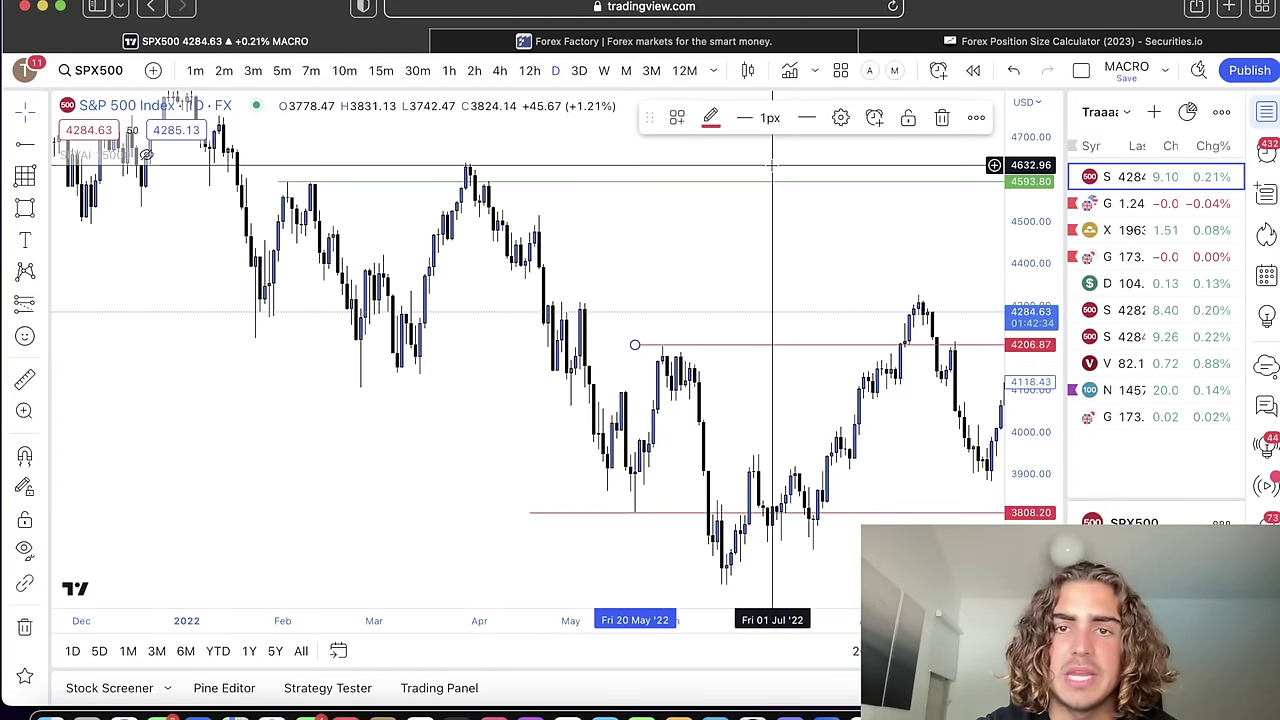
Draw a red horizontal ray at the early May 2022 swing high, at 4310.23
left_click_drag(786, 263, 635, 263)
scroll(631, 283, "up", 3)
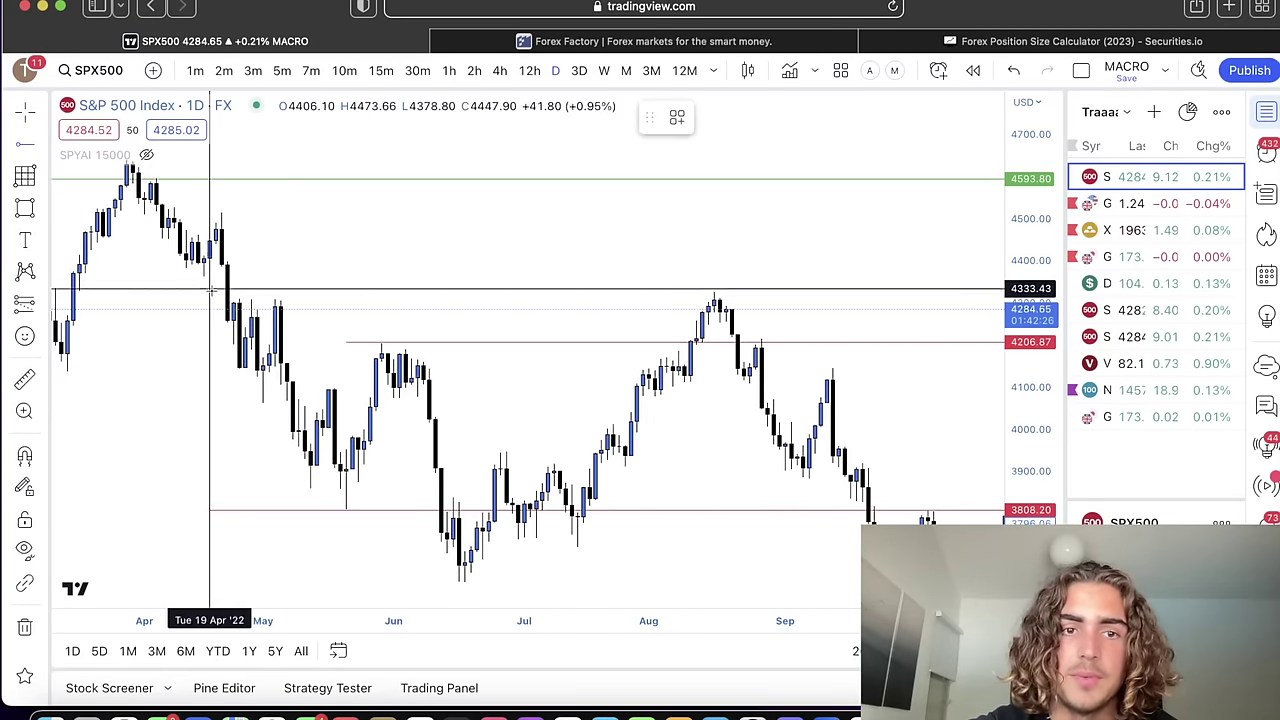
left_click(387, 275)
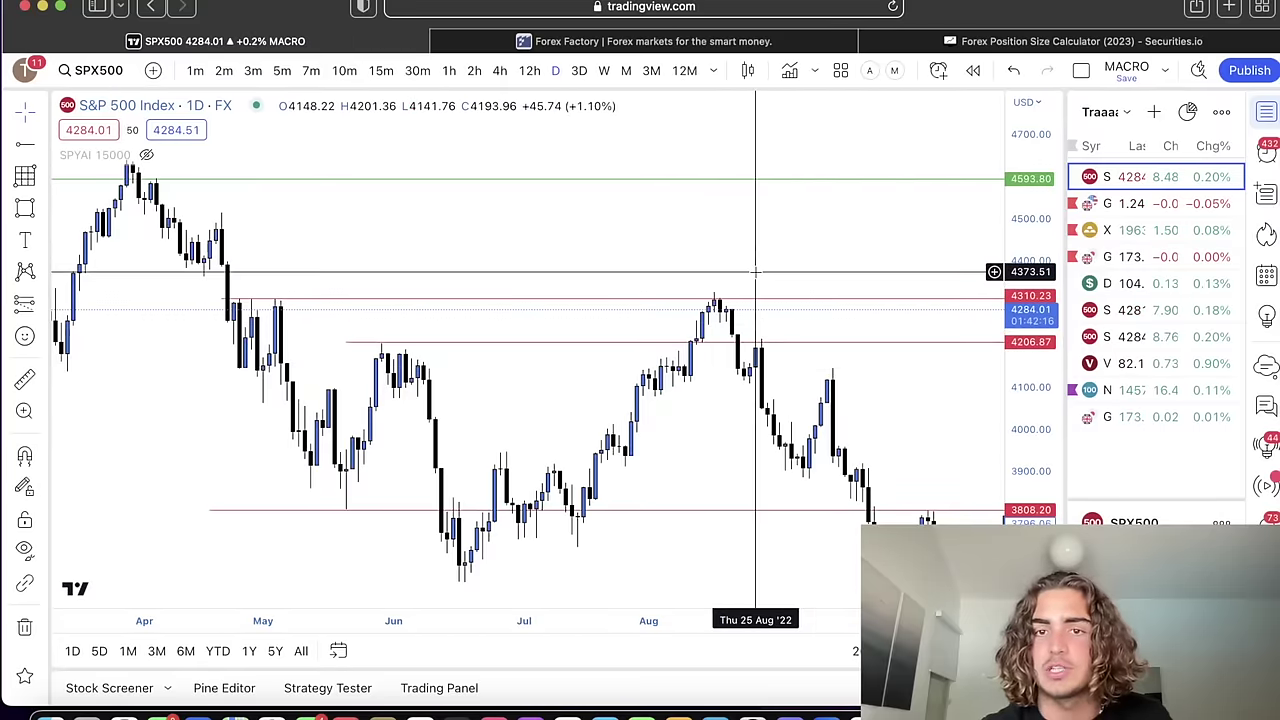
left_click_drag(755, 269, 704, 223)
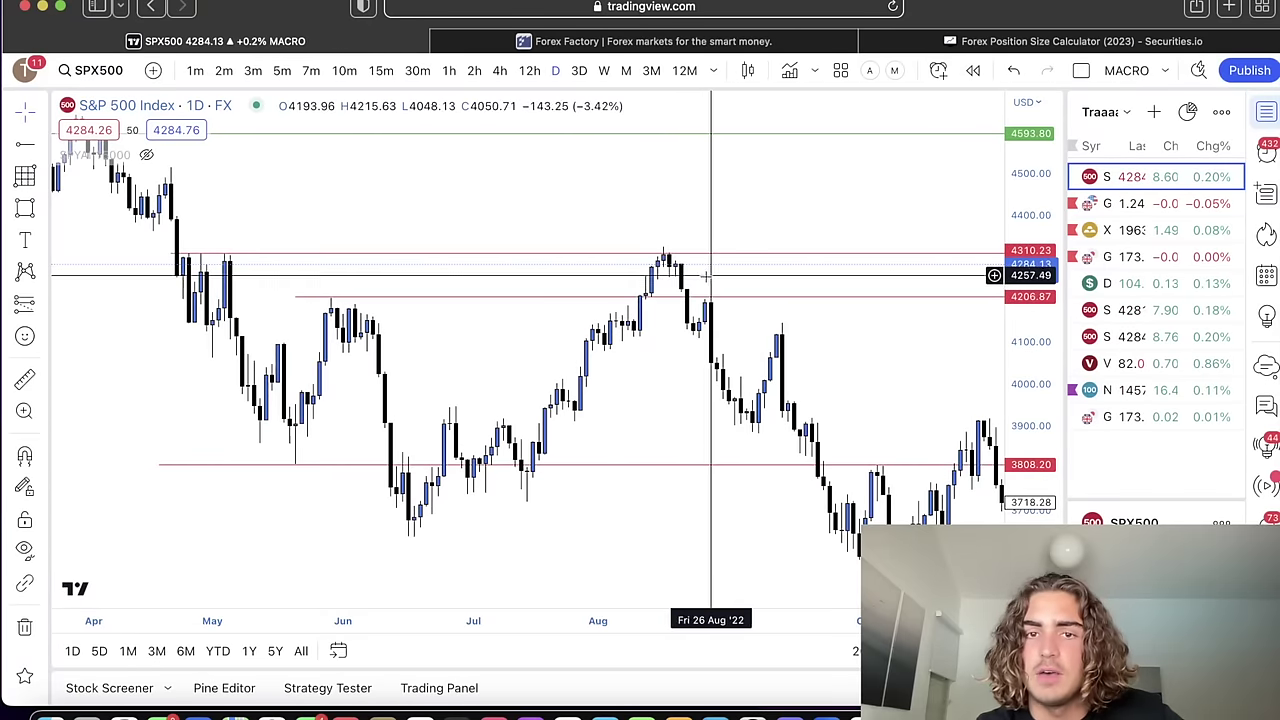
Move the lower red ray to the June 2022 low at 3637.34, and on to the October 2022 low at 3493.91
left_click_drag(669, 376, 664, 341)
scroll(662, 348, "down", 3)
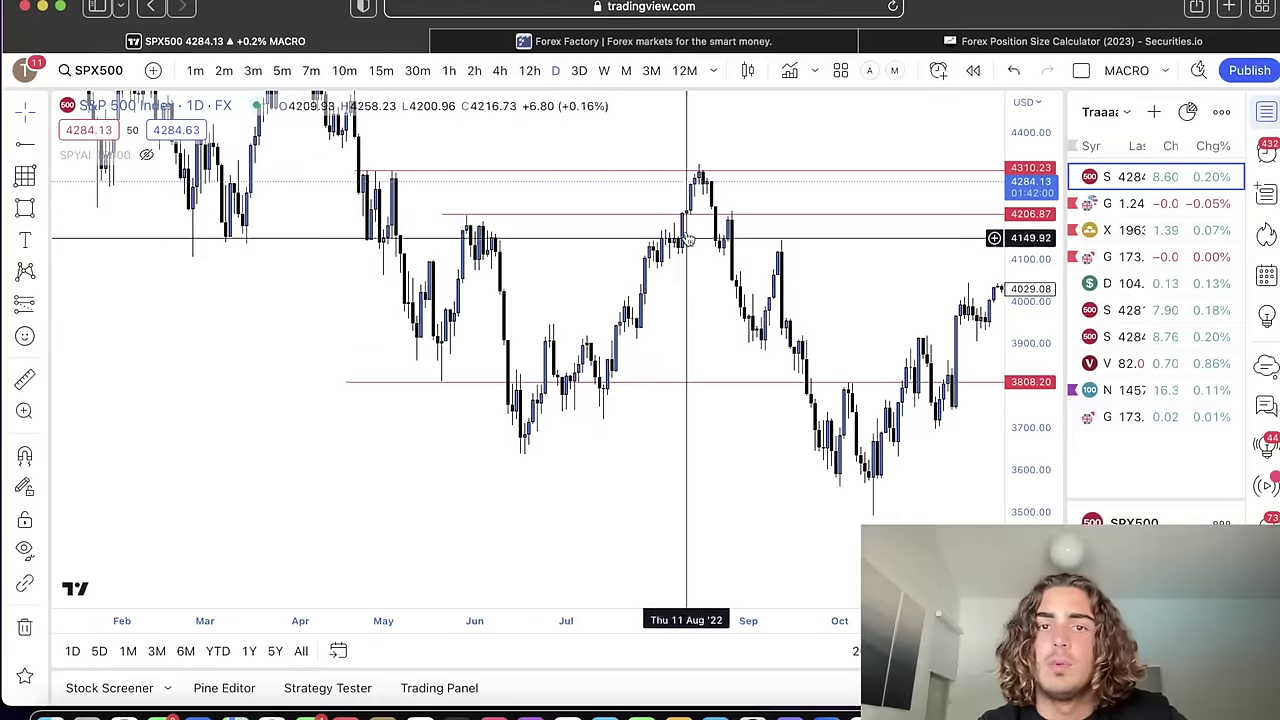
left_click_drag(474, 381, 609, 454)
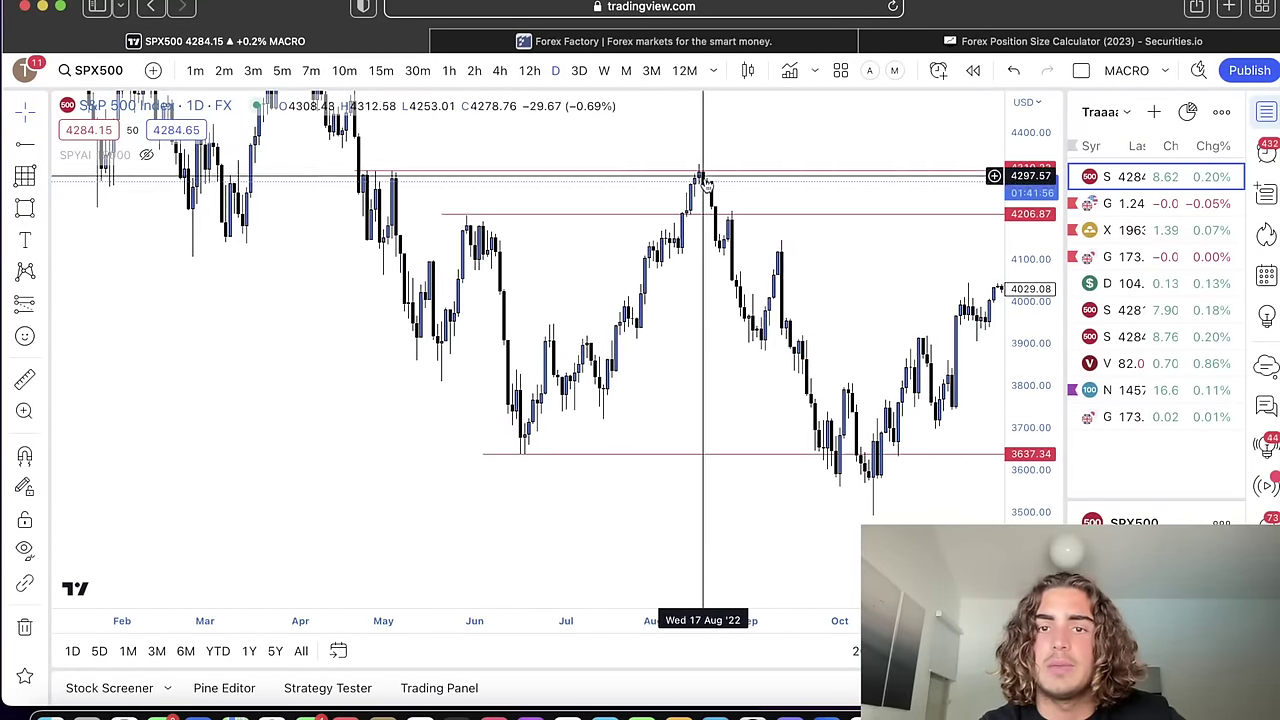
left_click_drag(807, 509, 583, 424)
left_click_drag(732, 378, 889, 432)
left_click_drag(880, 353, 725, 378)
scroll(723, 377, "down", 4)
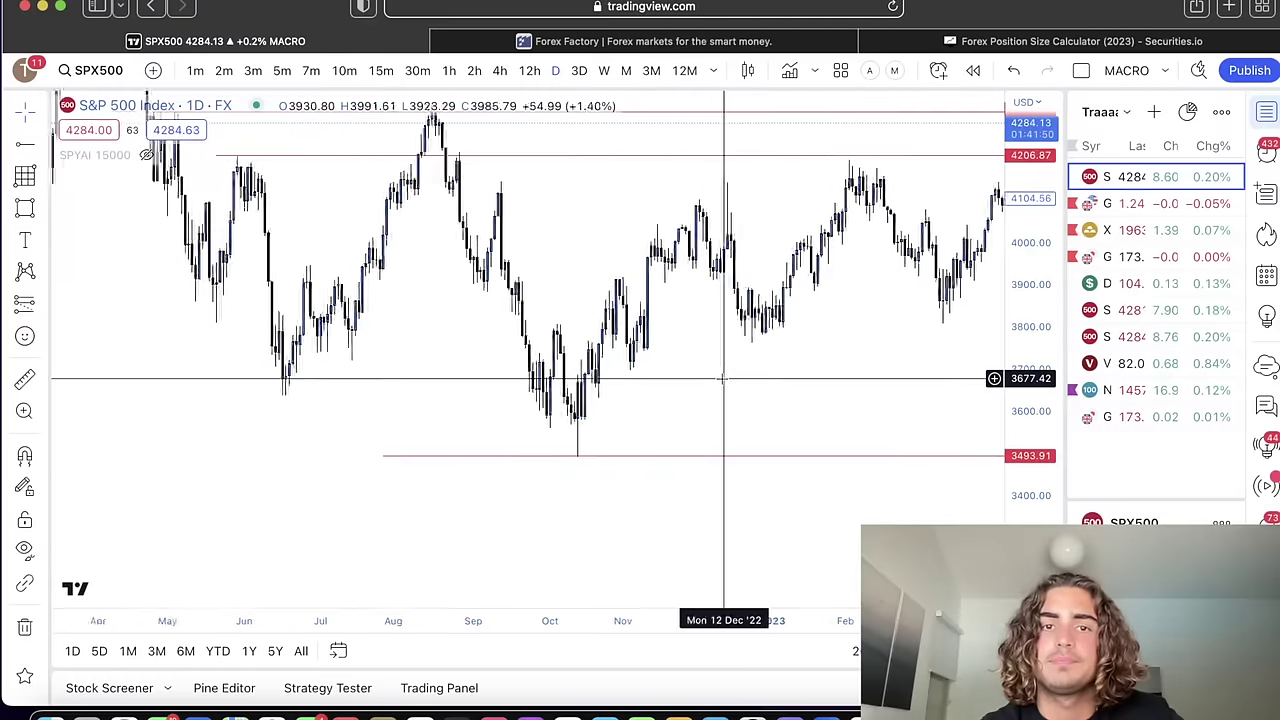
Remove the ray at 4206.87 and move the ray at 4310.23 up to the August 2022 high at 4327.10
left_click_drag(647, 212, 568, 287)
scroll(543, 229, "left", 3)
left_click(549, 278)
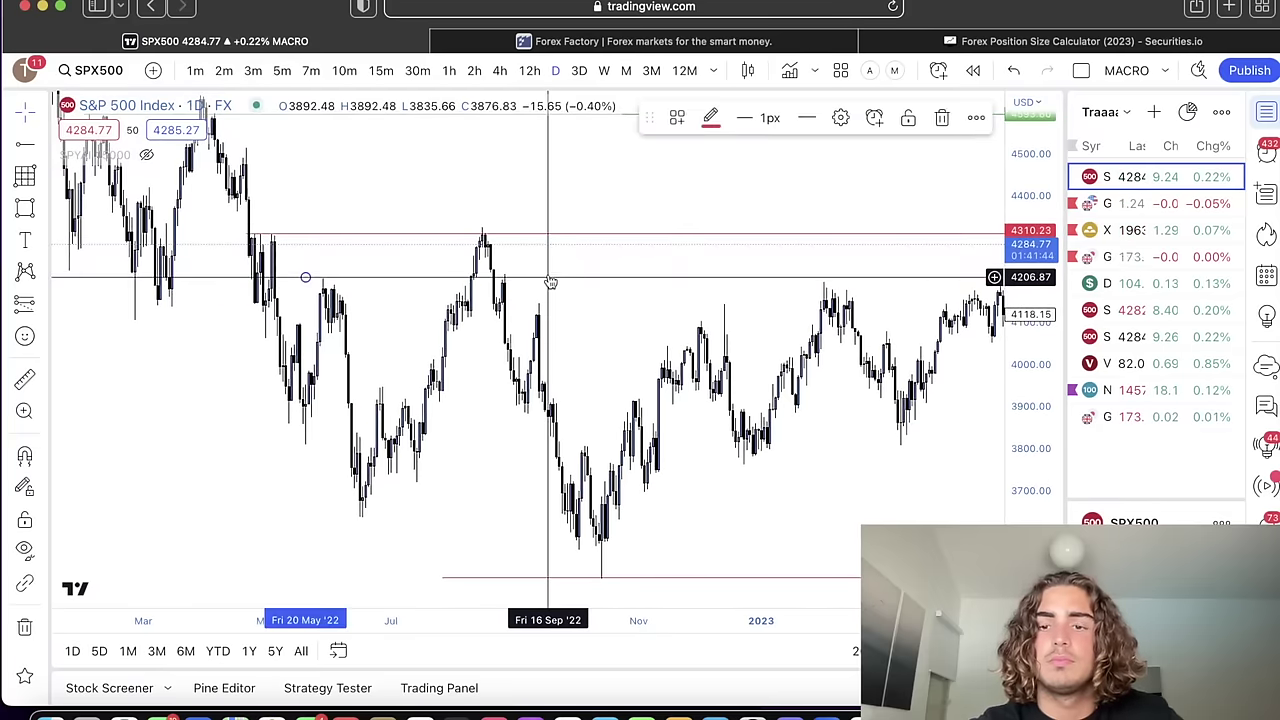
left_click_drag(548, 278, 651, 229)
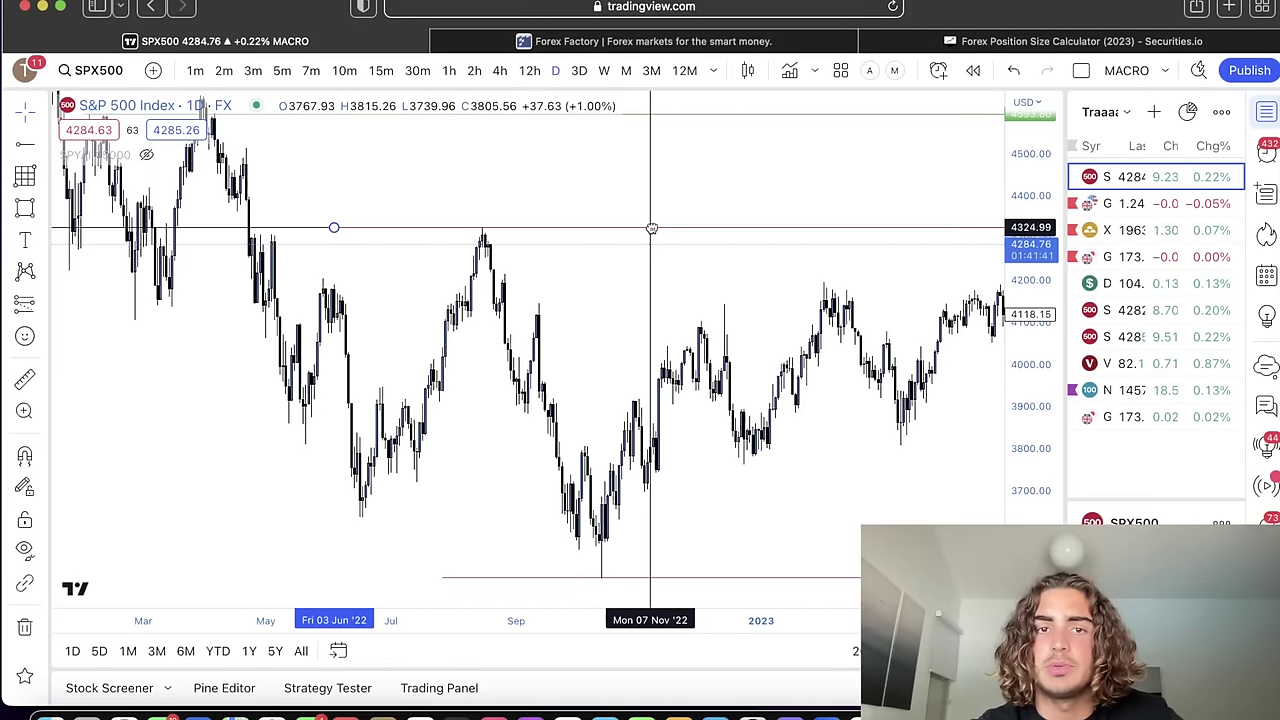
left_click(672, 334)
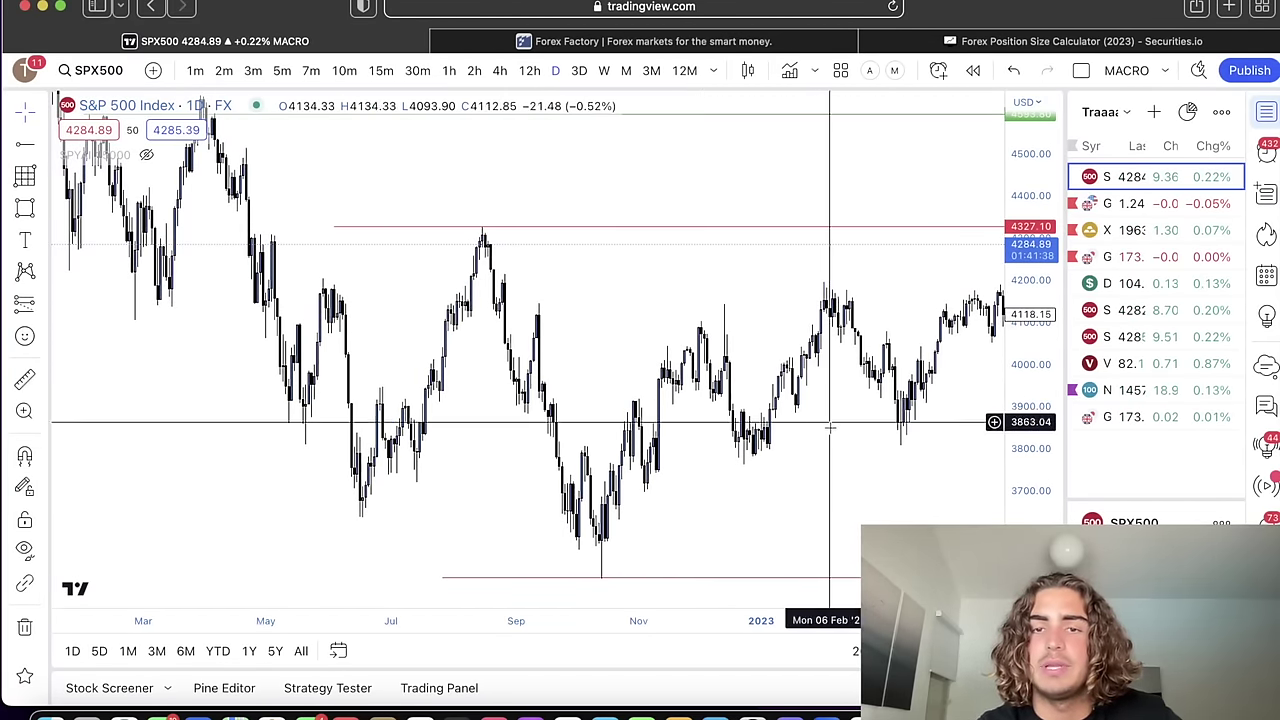
Draw red horizontal rays at the March 2023 low of 3810.31 and the December 2022 low of 3761.79
left_click_drag(806, 423, 786, 406)
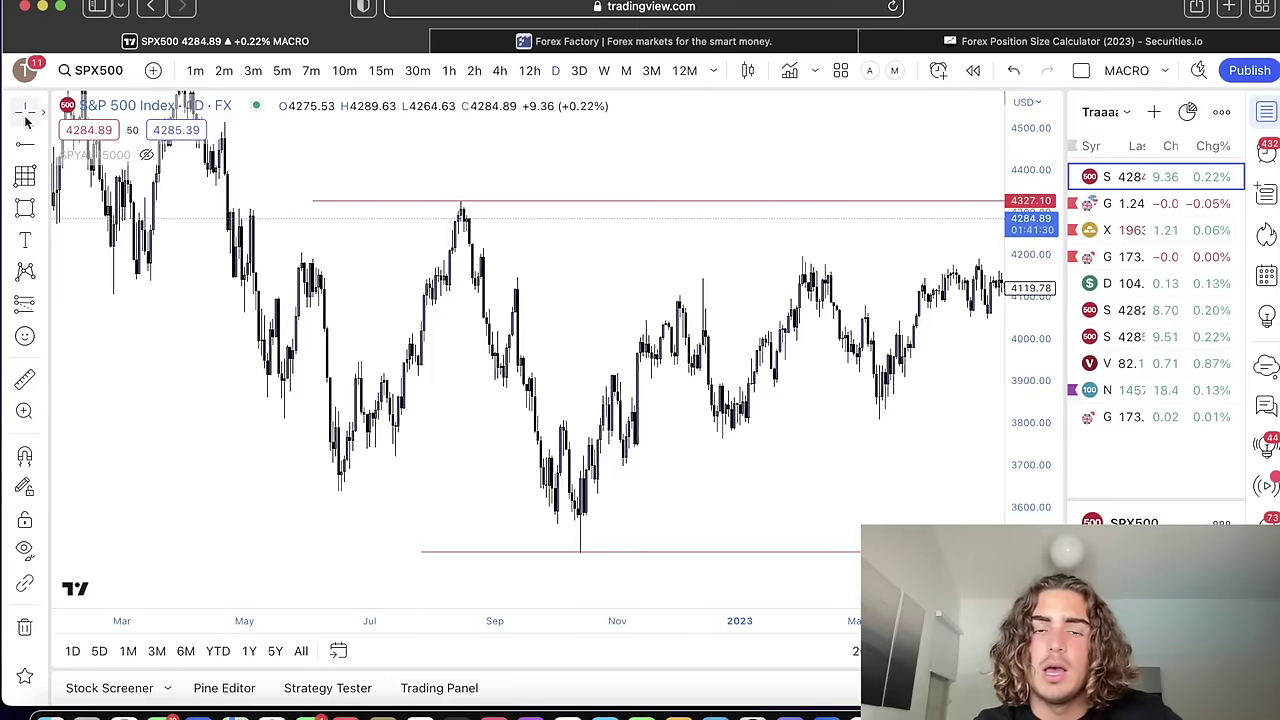
left_click_drag(820, 417, 660, 417)
scroll(660, 417, "down", 3)
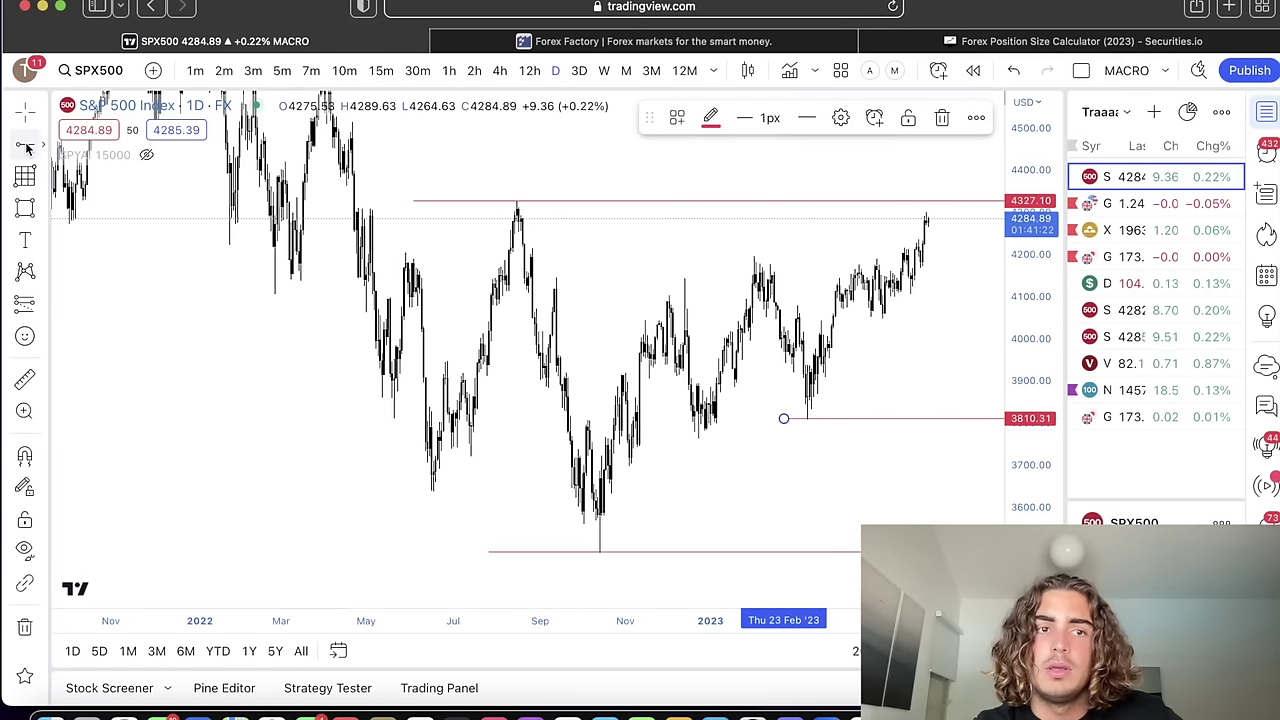
left_click(663, 440)
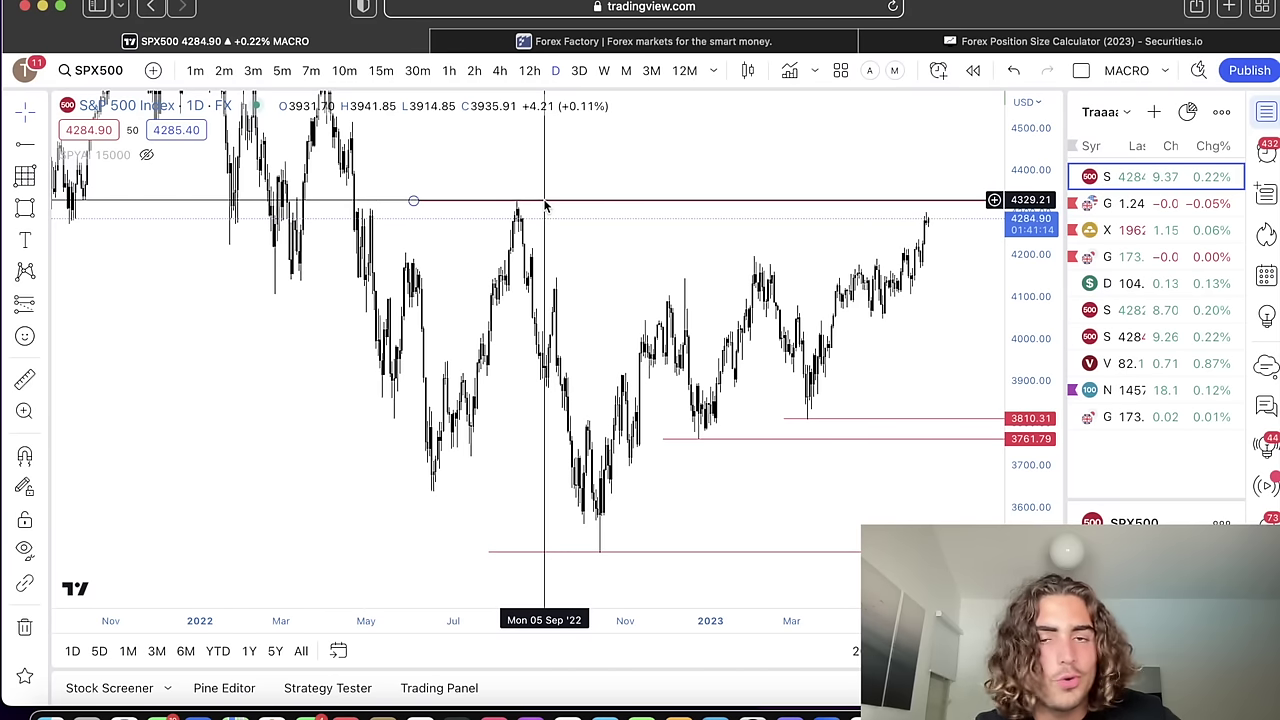
Open the GBPUSD chart, bring the April to June 2023 price action into view and set the timeframe to 4 hours
left_click(1113, 204)
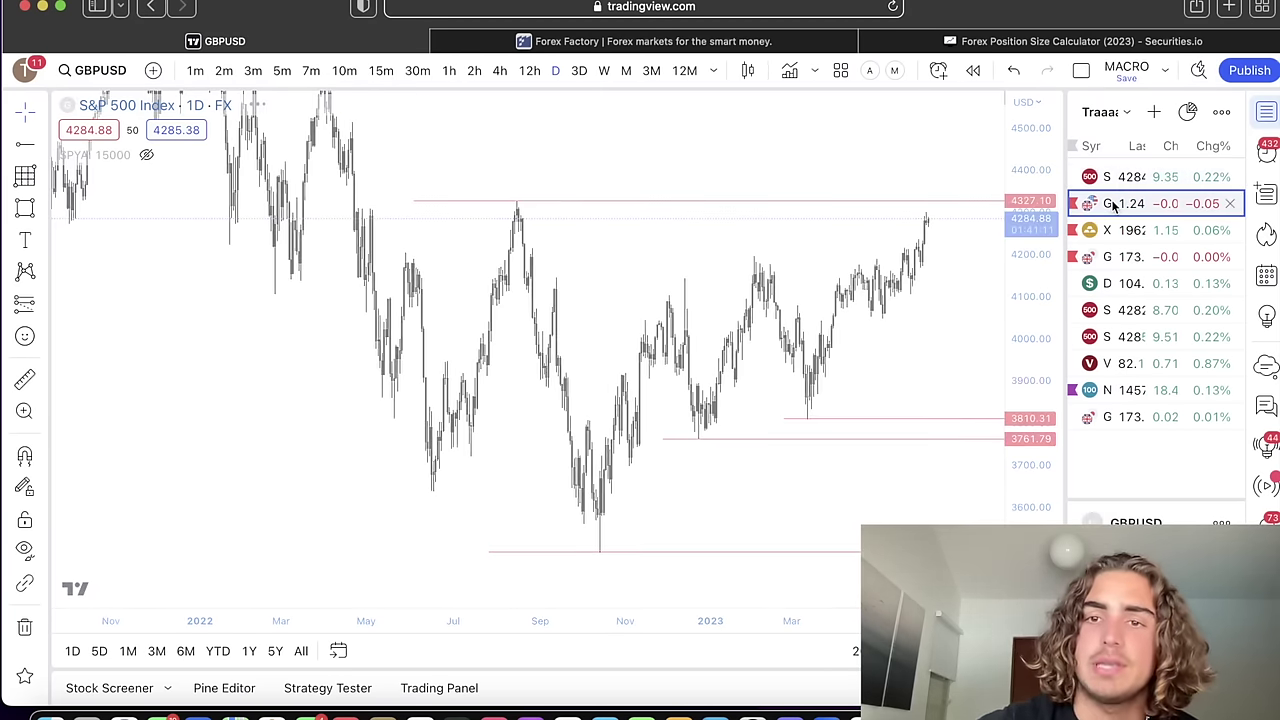
left_click(449, 70)
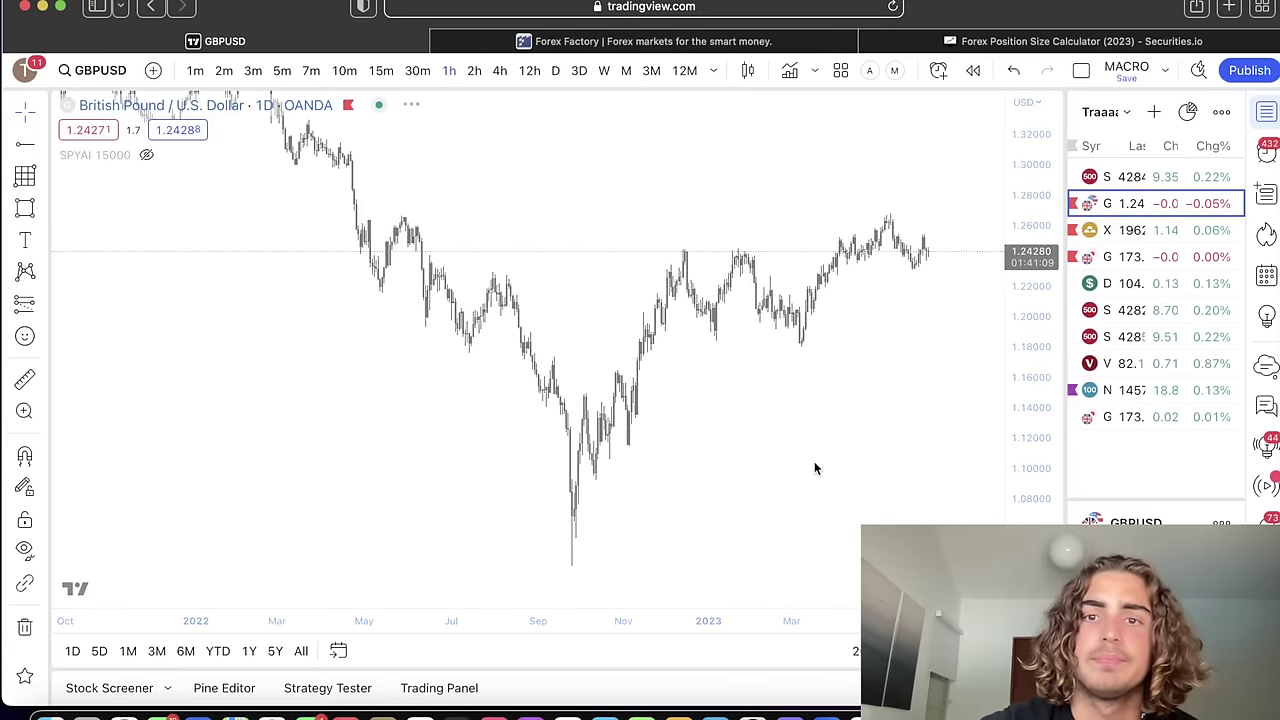
left_click_drag(1044, 475, 931, 87)
left_click_drag(815, 253, 589, 587)
scroll(747, 415, "down", 5)
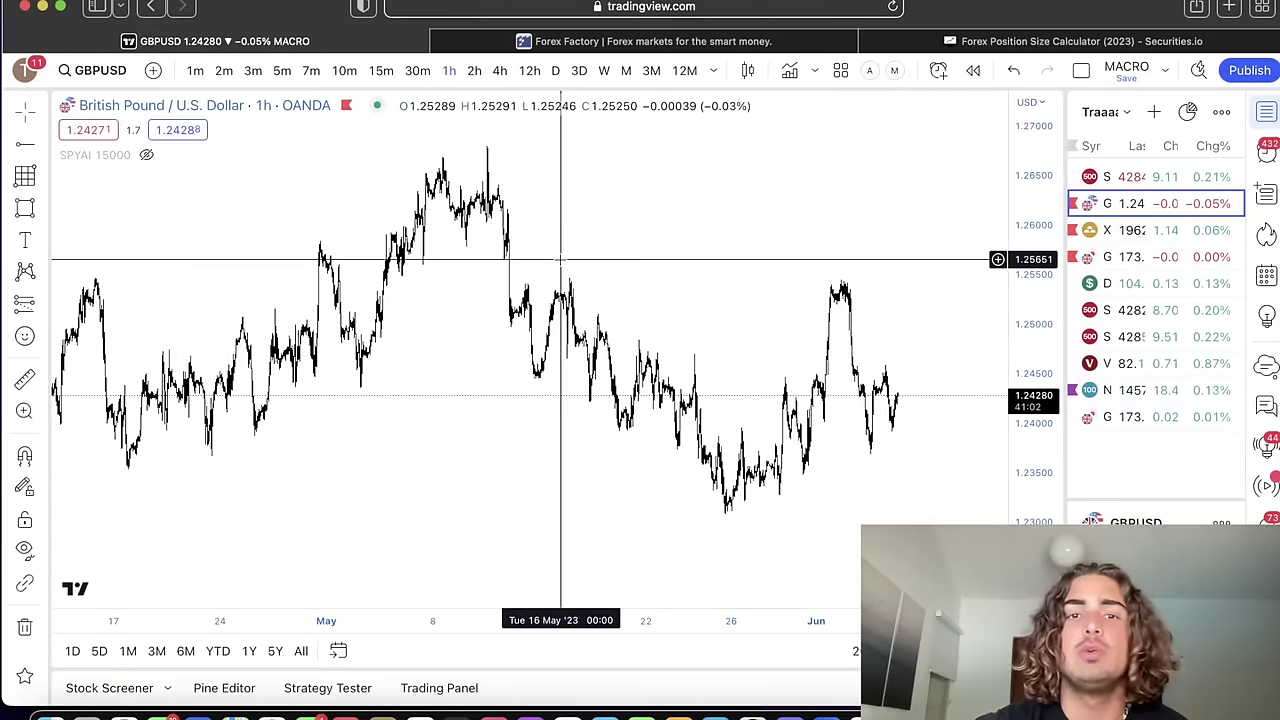
left_click(499, 70)
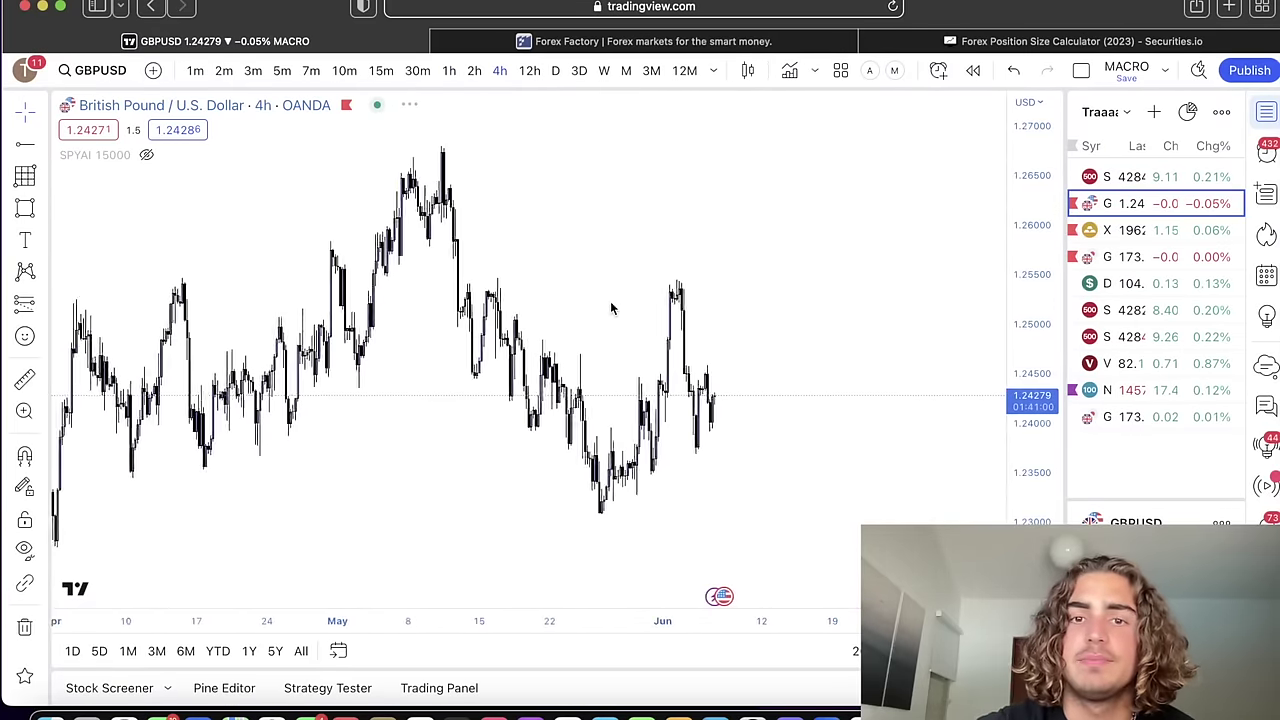
Draw a red horizontal ray at the mid-May 2023 swing high, starting on 12 May at 1.25472
scroll(609, 306, "up", 3)
left_click_drag(304, 274, 671, 257)
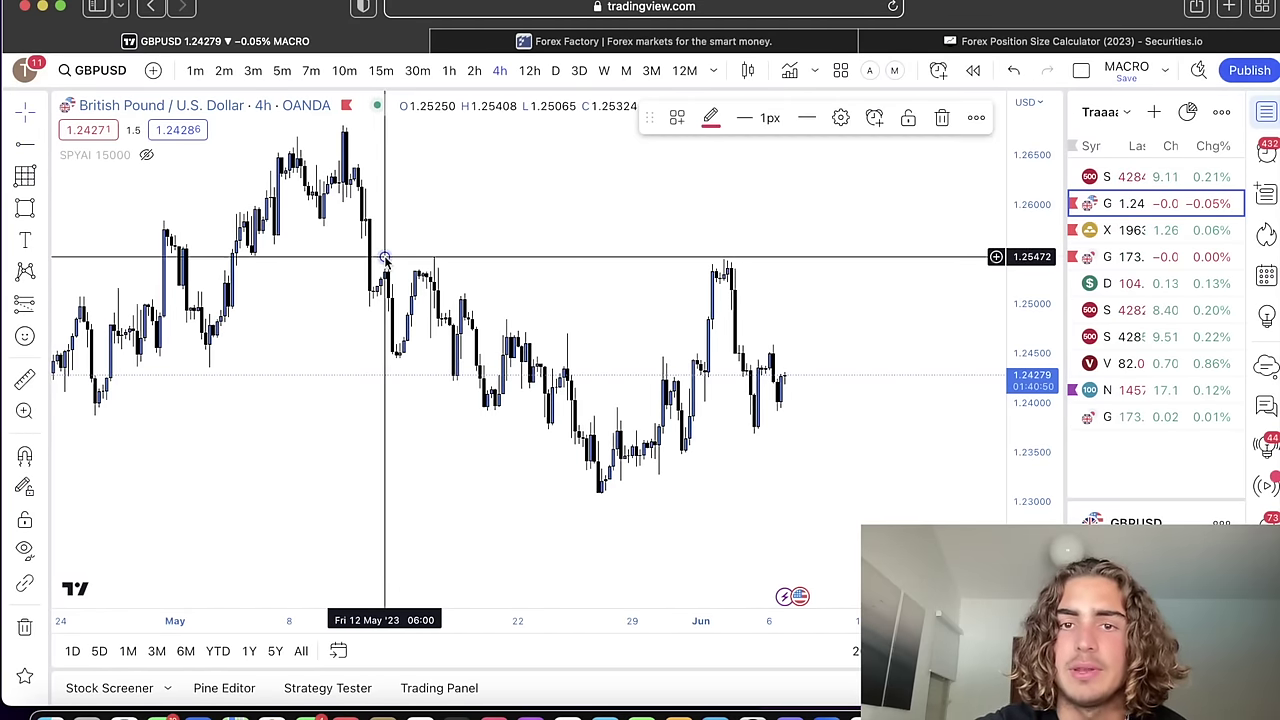
left_click(385, 258)
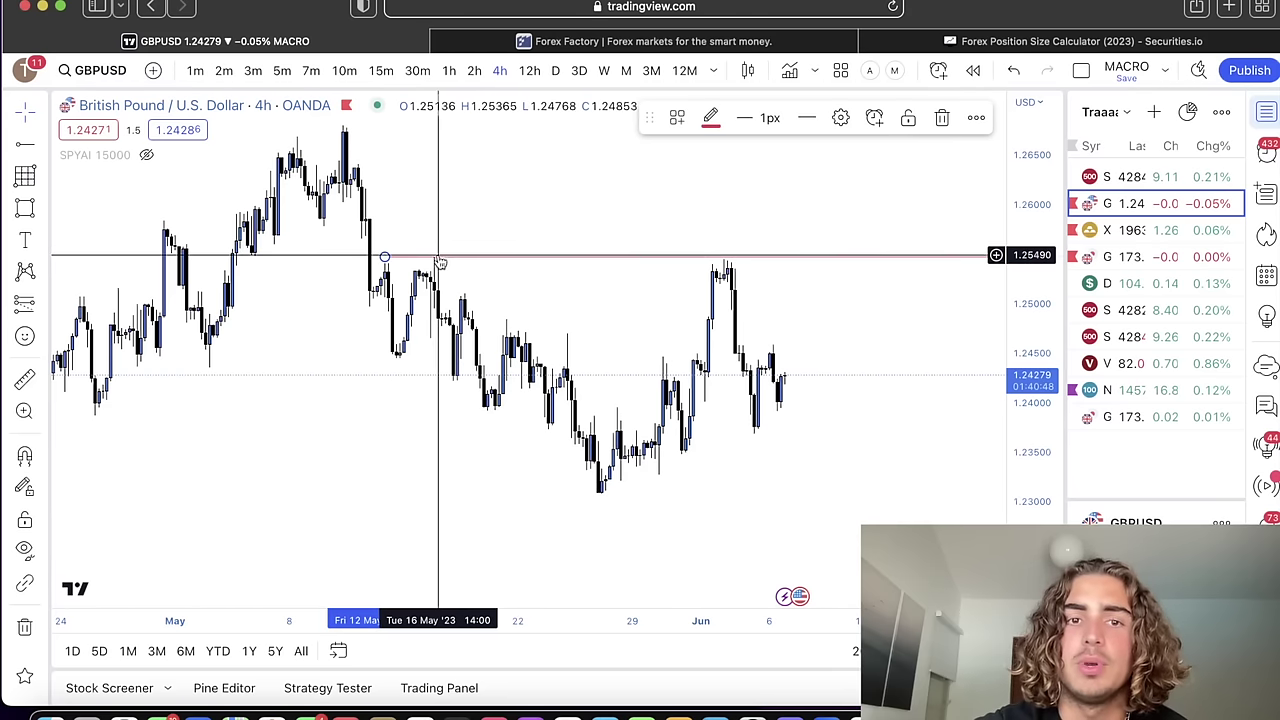
left_click(605, 295)
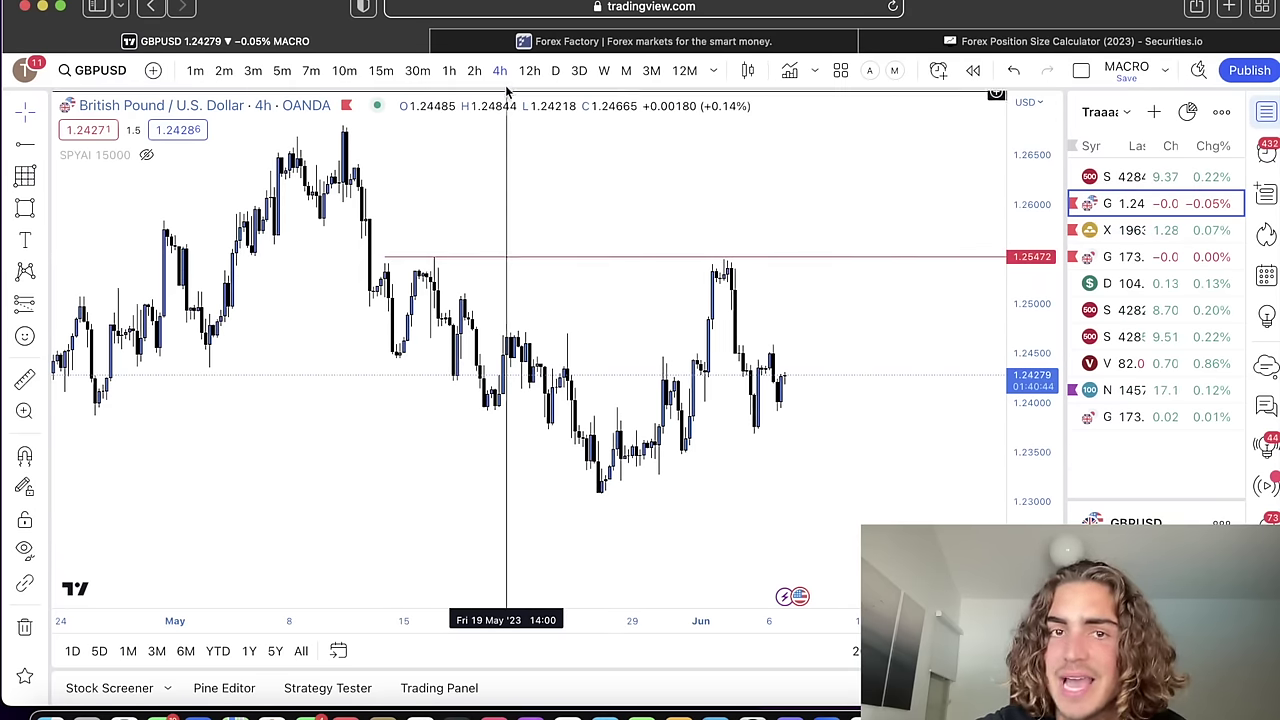
On the 1-hour chart, draw a horizontal ray at 1.25400 from the first high of the early June 2023 peak, and switch to the 15-minute timeframe
left_click(449, 70)
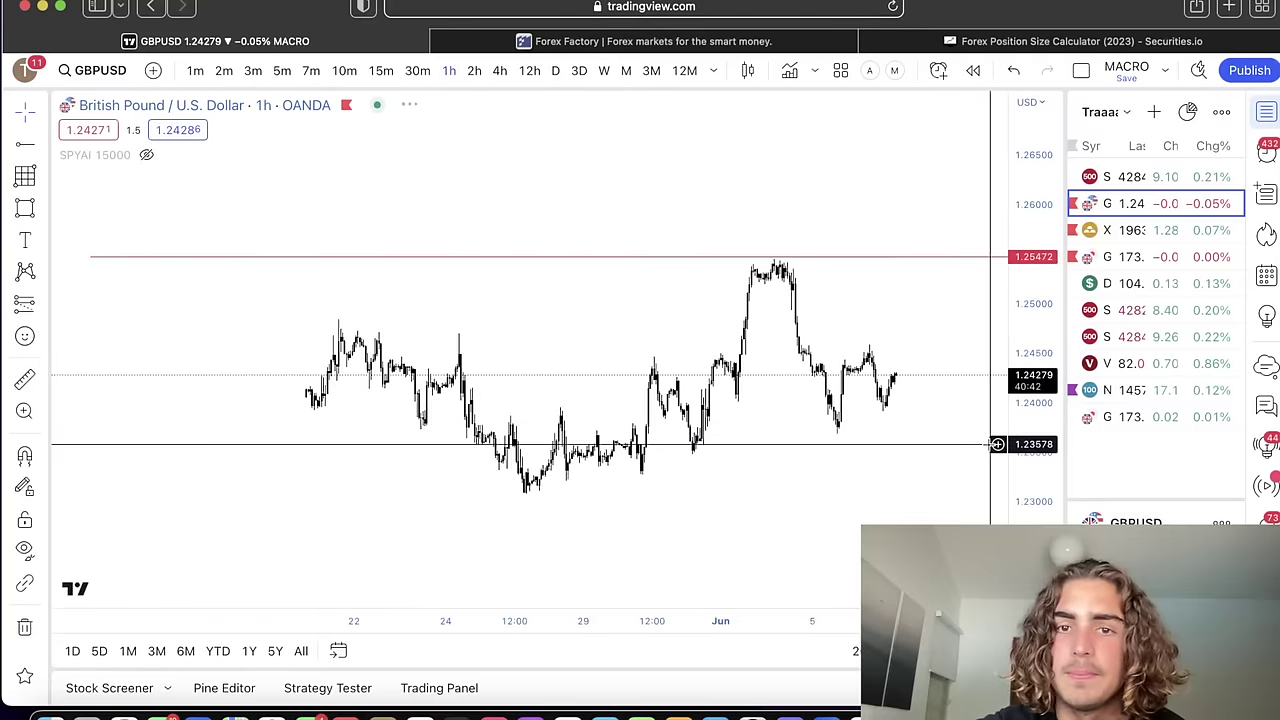
left_click_drag(1043, 456, 1040, 200)
left_click_drag(895, 186, 895, 378)
scroll(895, 378, "up", 8)
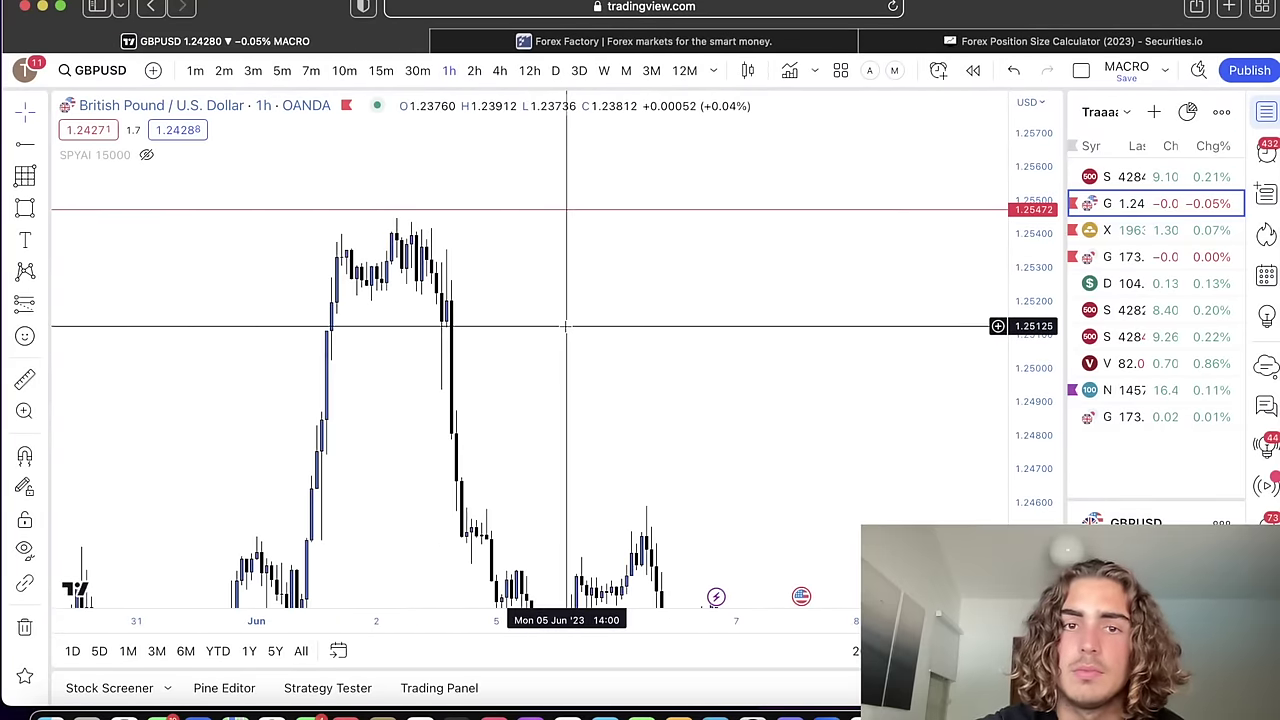
left_click(327, 234)
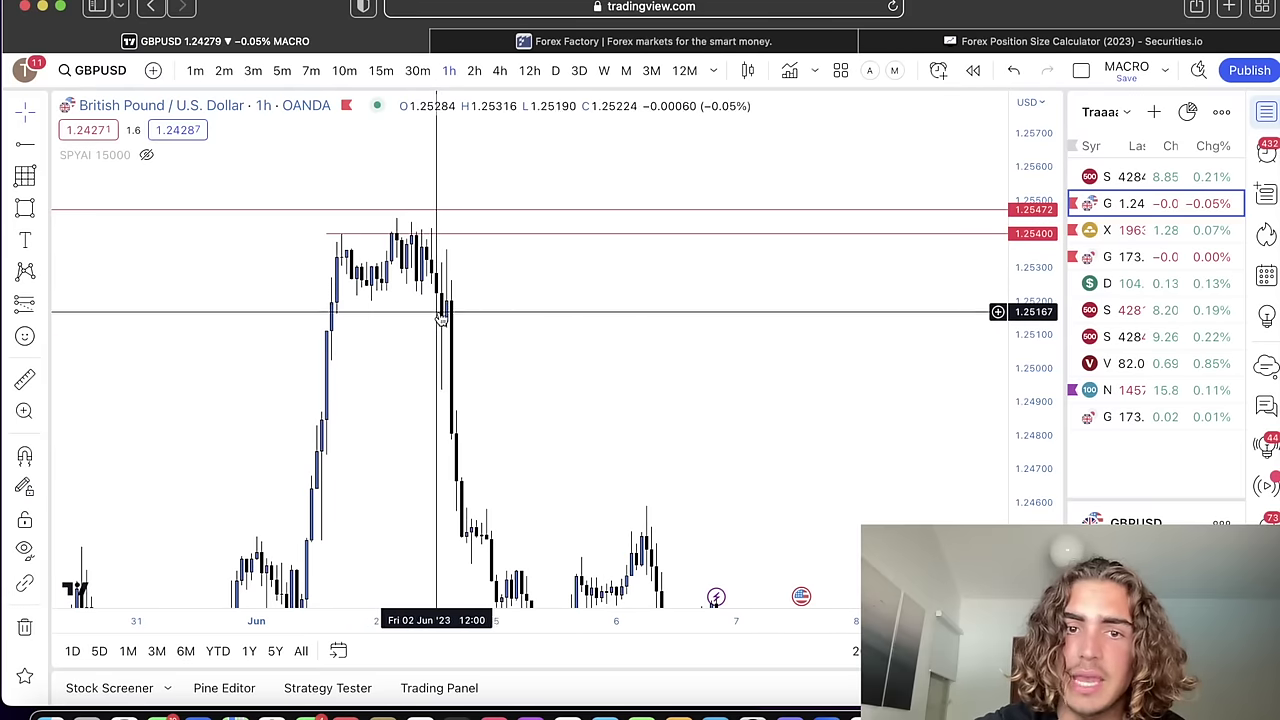
left_click(382, 71)
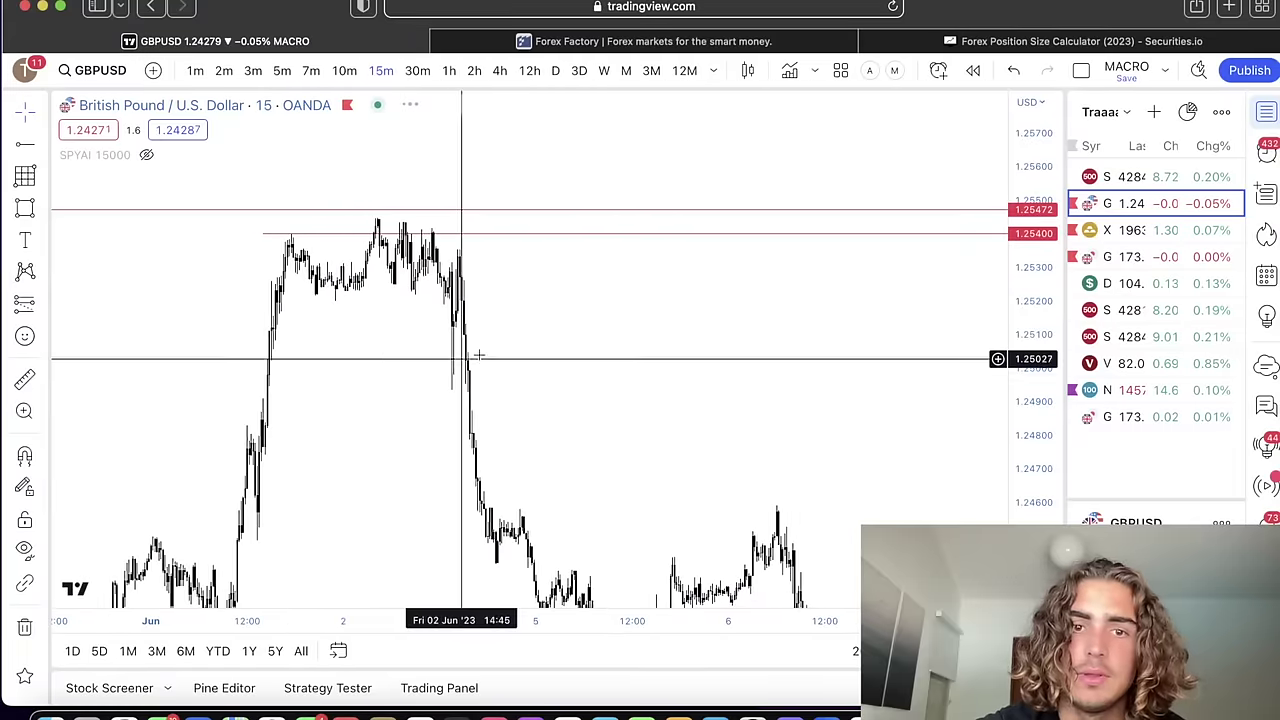
Examine the early June 2023 peak on the 15-minute chart, the preceding late May swings and the decline into 6 June
scroll(906, 337, "left", 3)
scroll(906, 337, "up", 5)
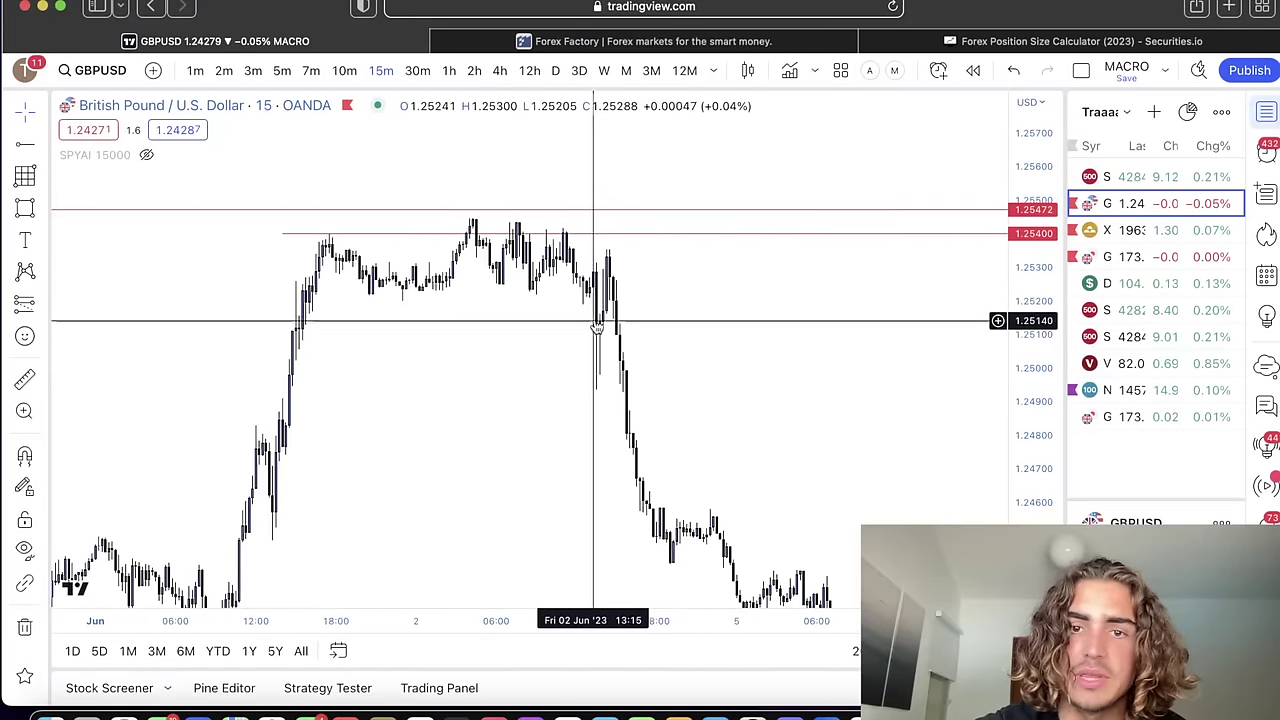
scroll(597, 333, "up", 3)
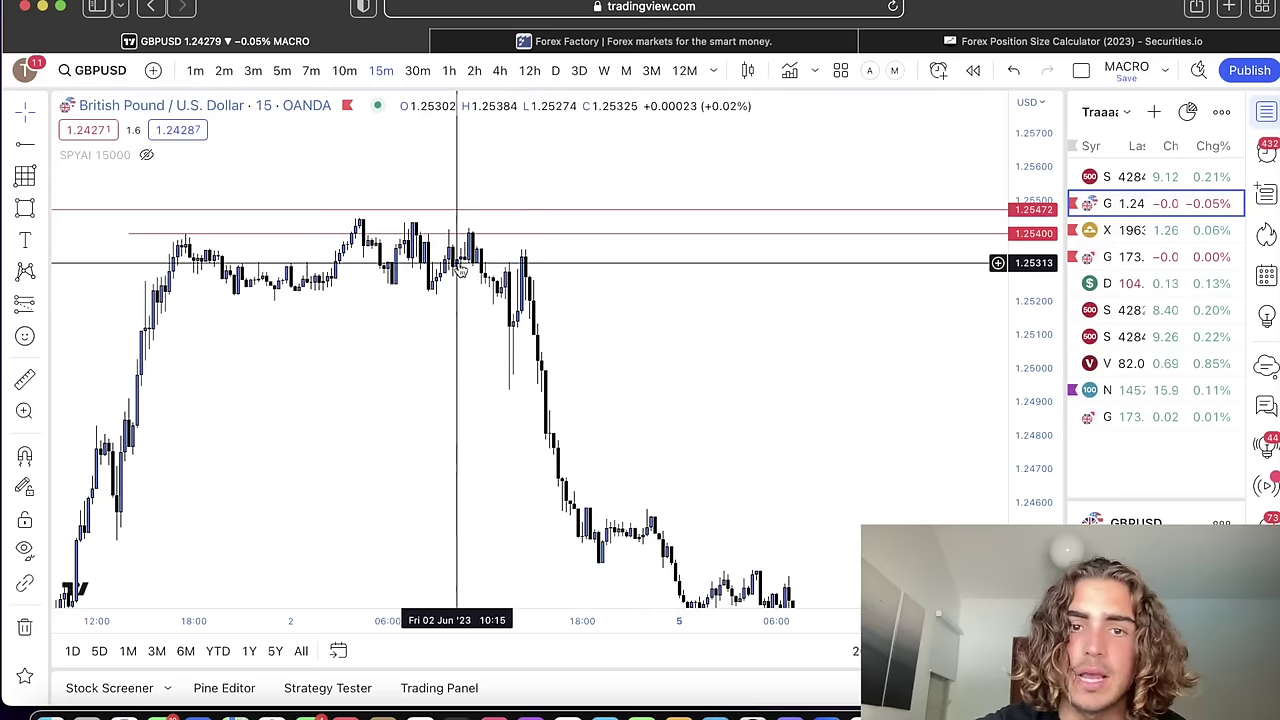
scroll(617, 277, "down", 6)
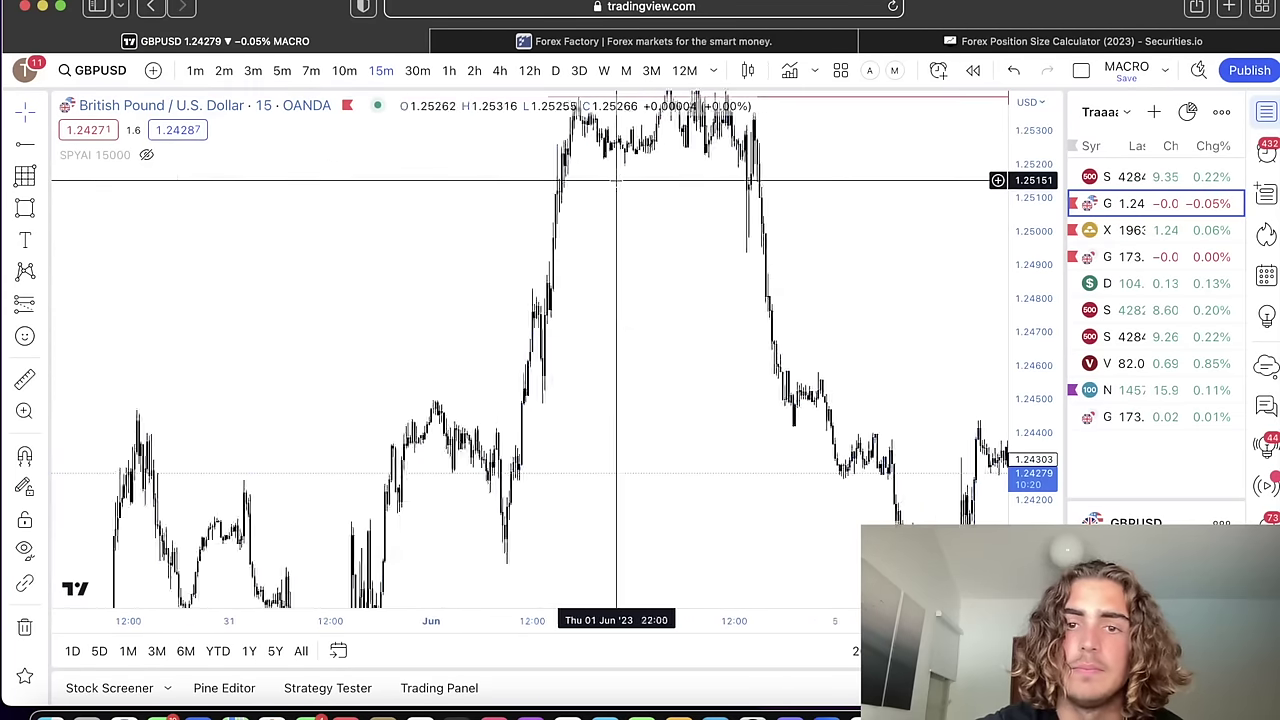
left_click_drag(1045, 250, 884, 447)
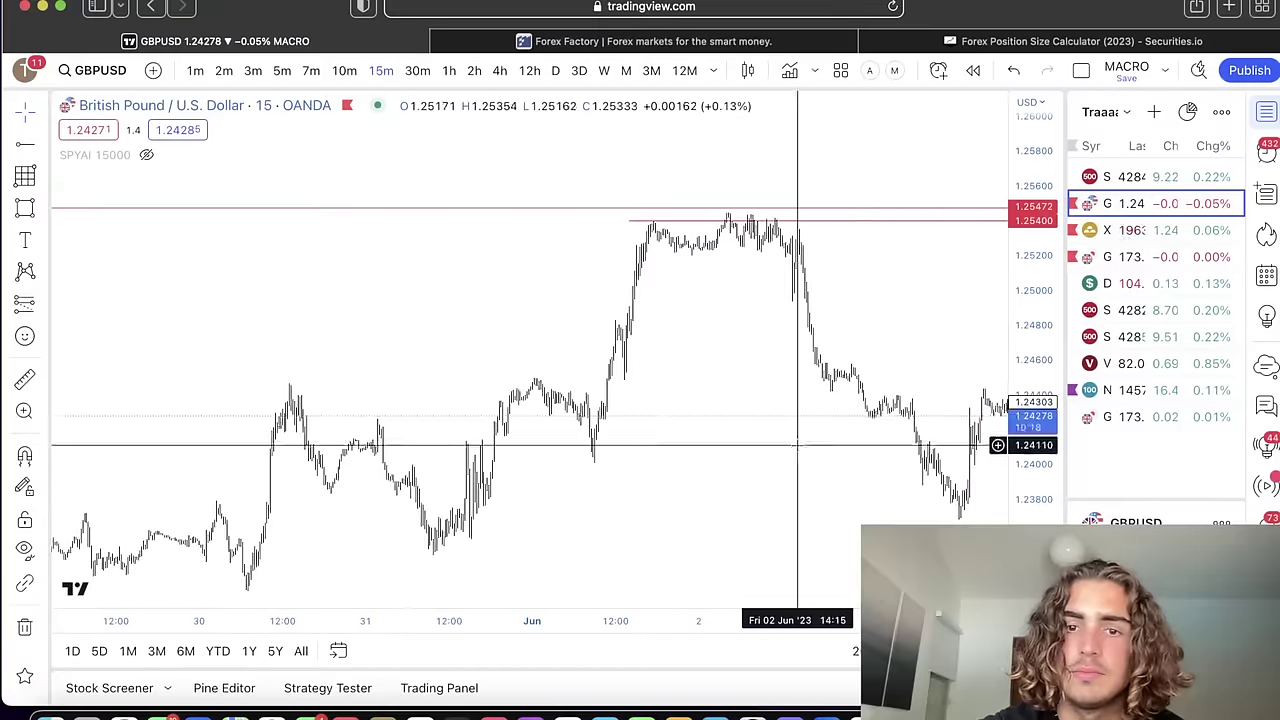
left_click_drag(797, 445, 725, 266)
scroll(725, 266, "down", 8)
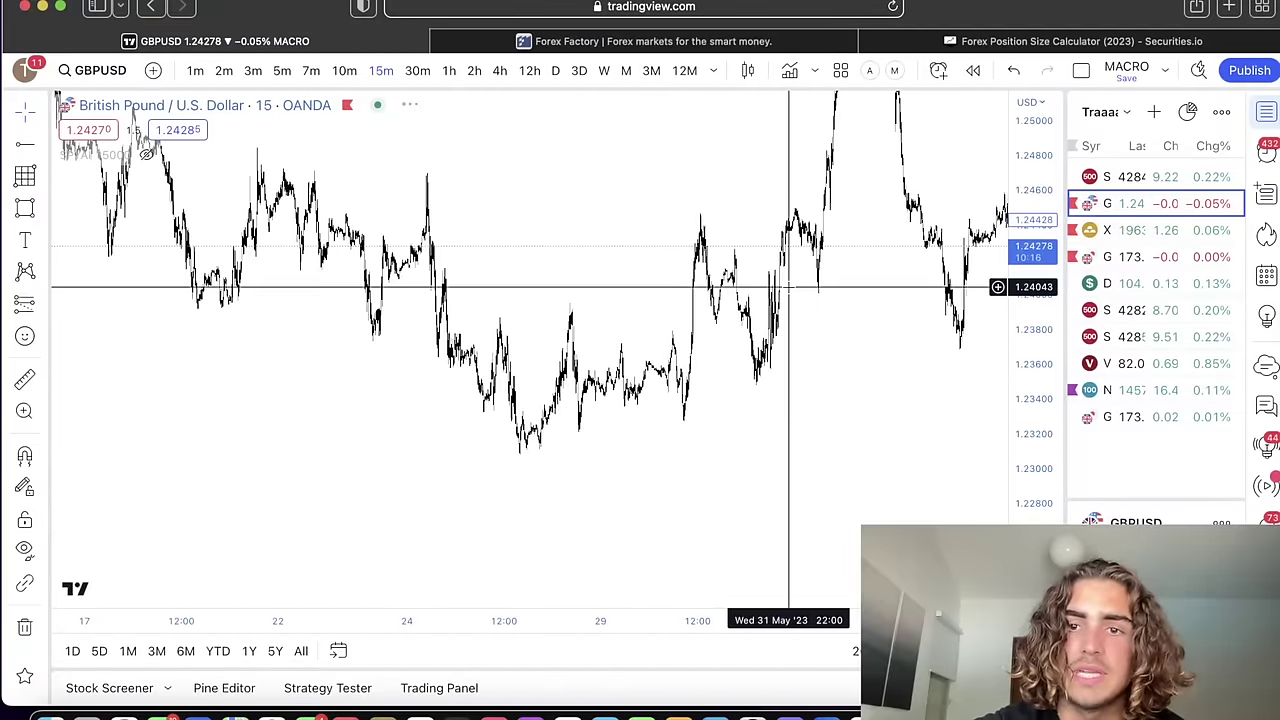
scroll(807, 293, "right", 10)
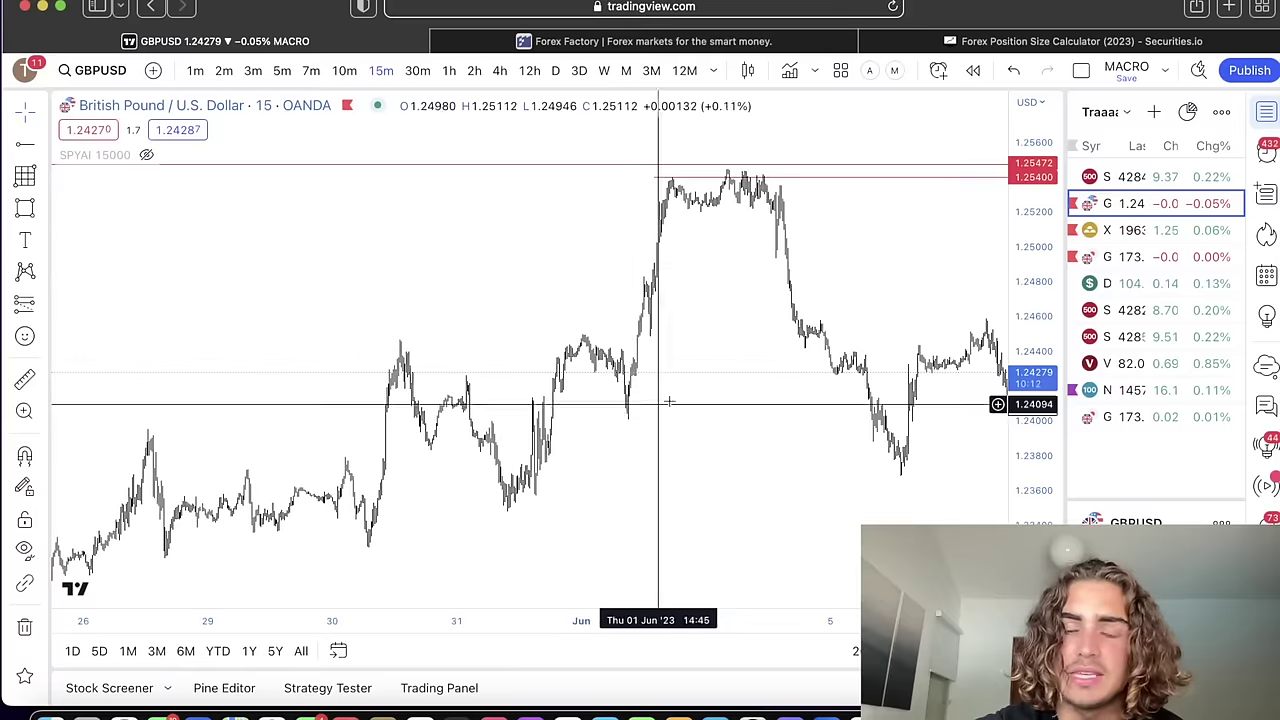
left_click_drag(677, 441, 474, 457)
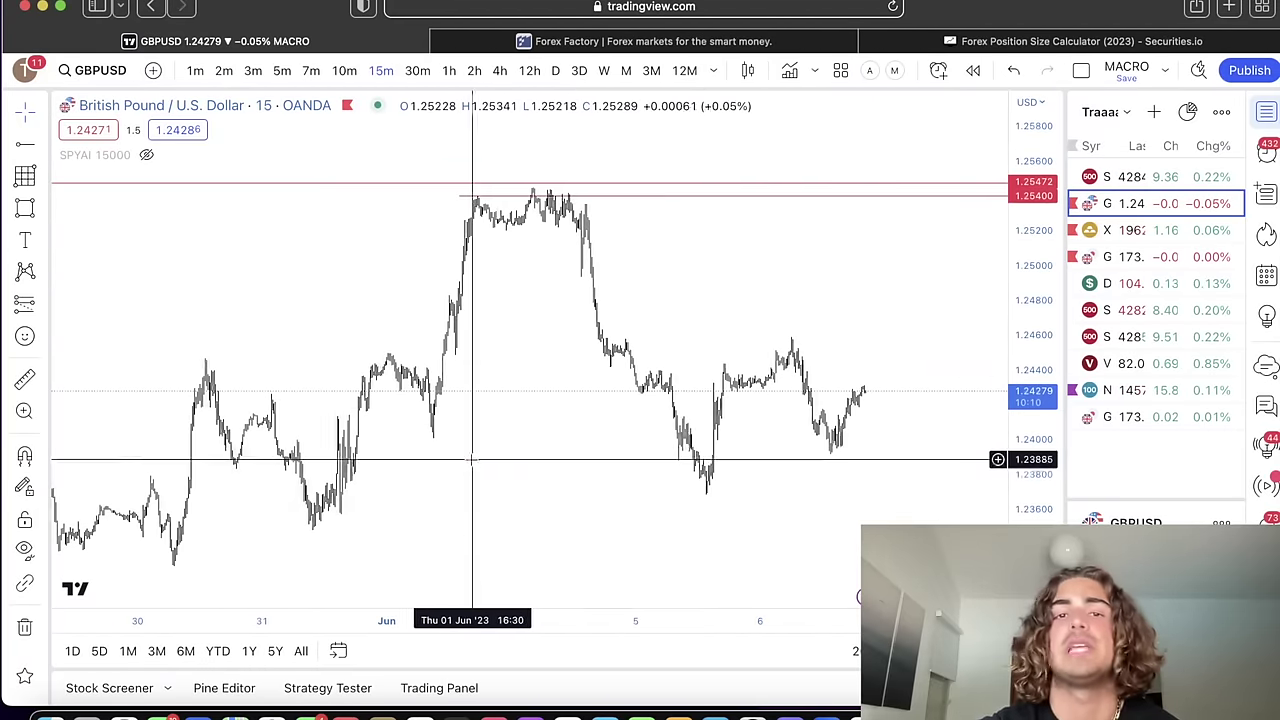
Delete the 1.25400 ray and draw a horizontal ray at 1.24574 starting on 2 June 2023 around 17:45
left_click(512, 198)
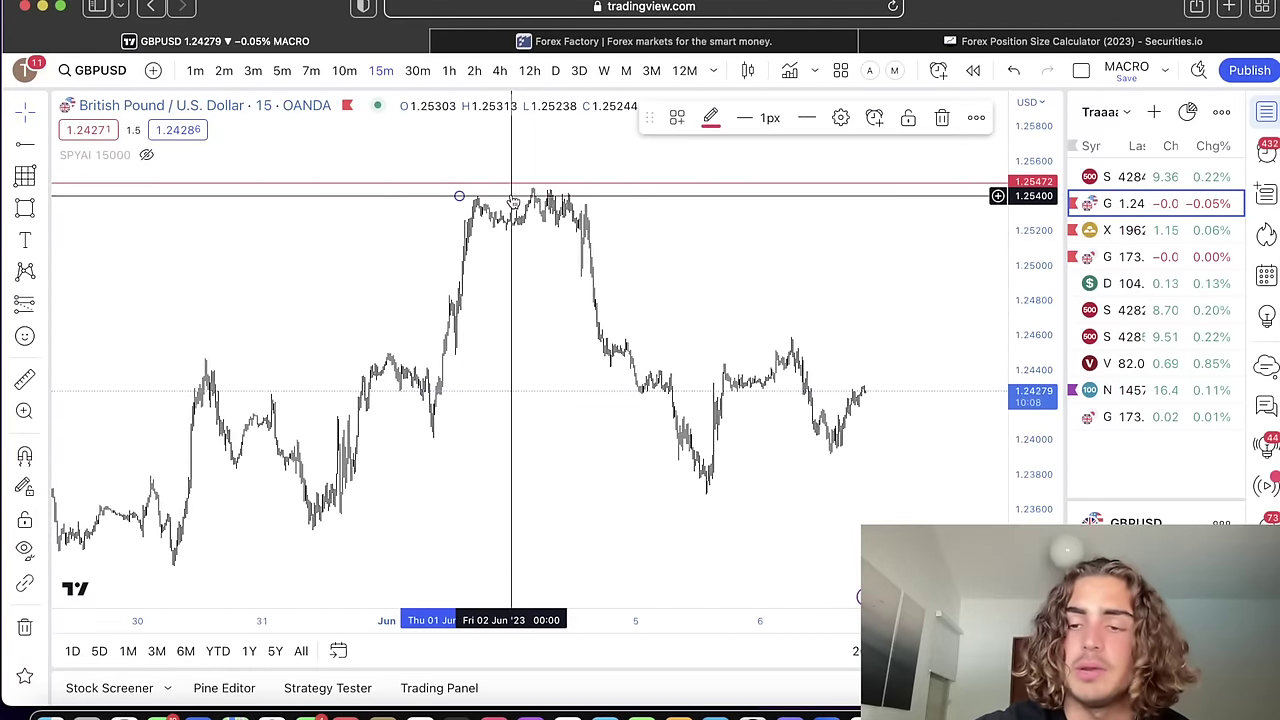
left_click_drag(512, 198, 660, 177)
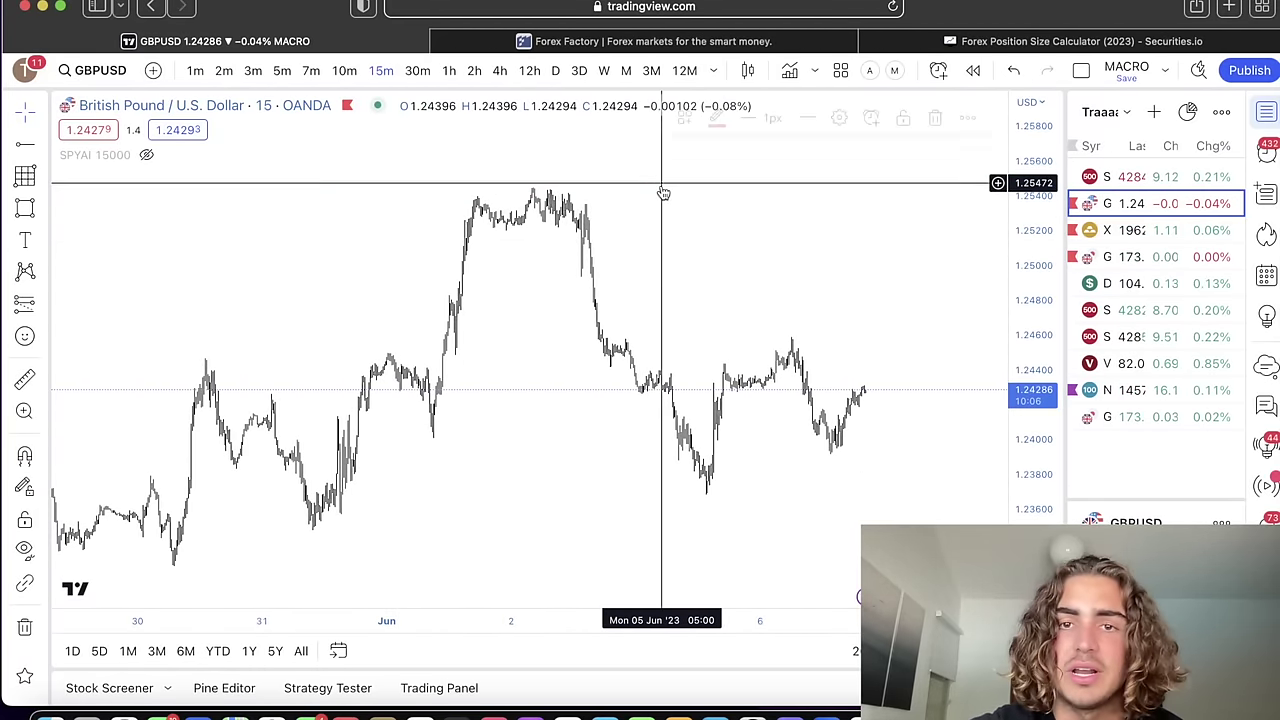
left_click_drag(728, 292, 723, 162)
scroll(723, 162, "up", 6)
scroll(545, 346, "left", 10)
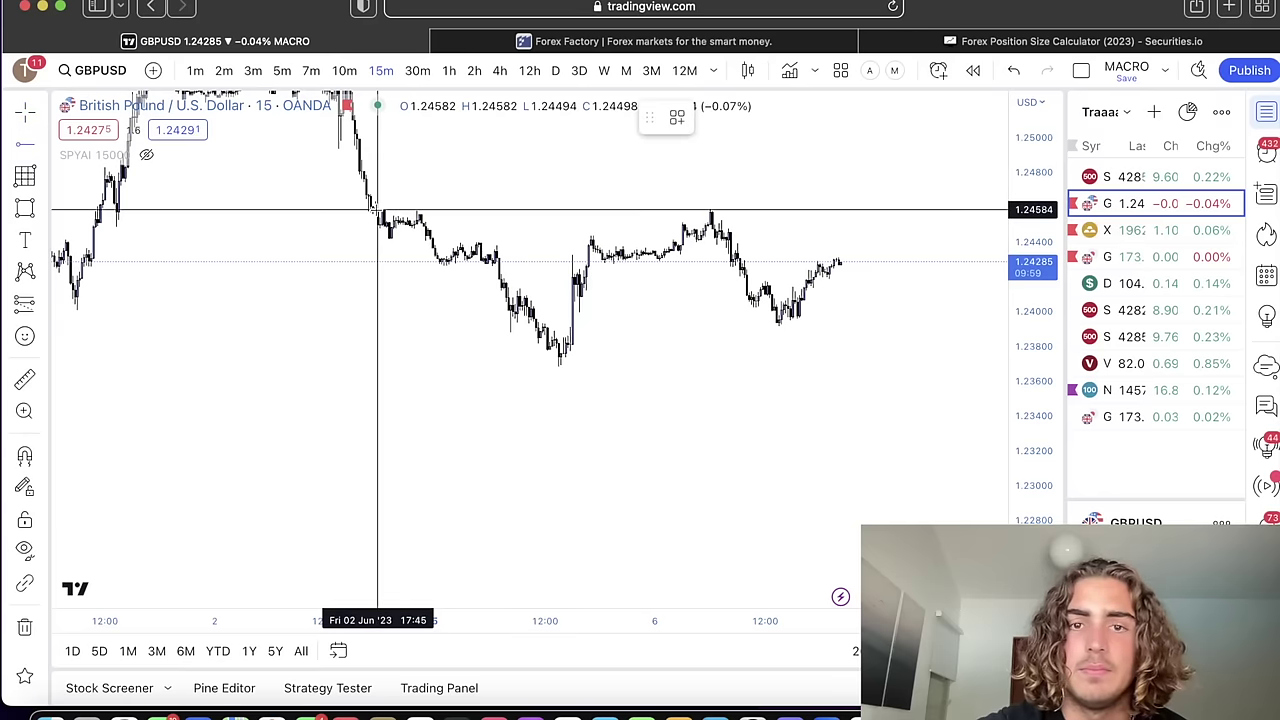
left_click(441, 200)
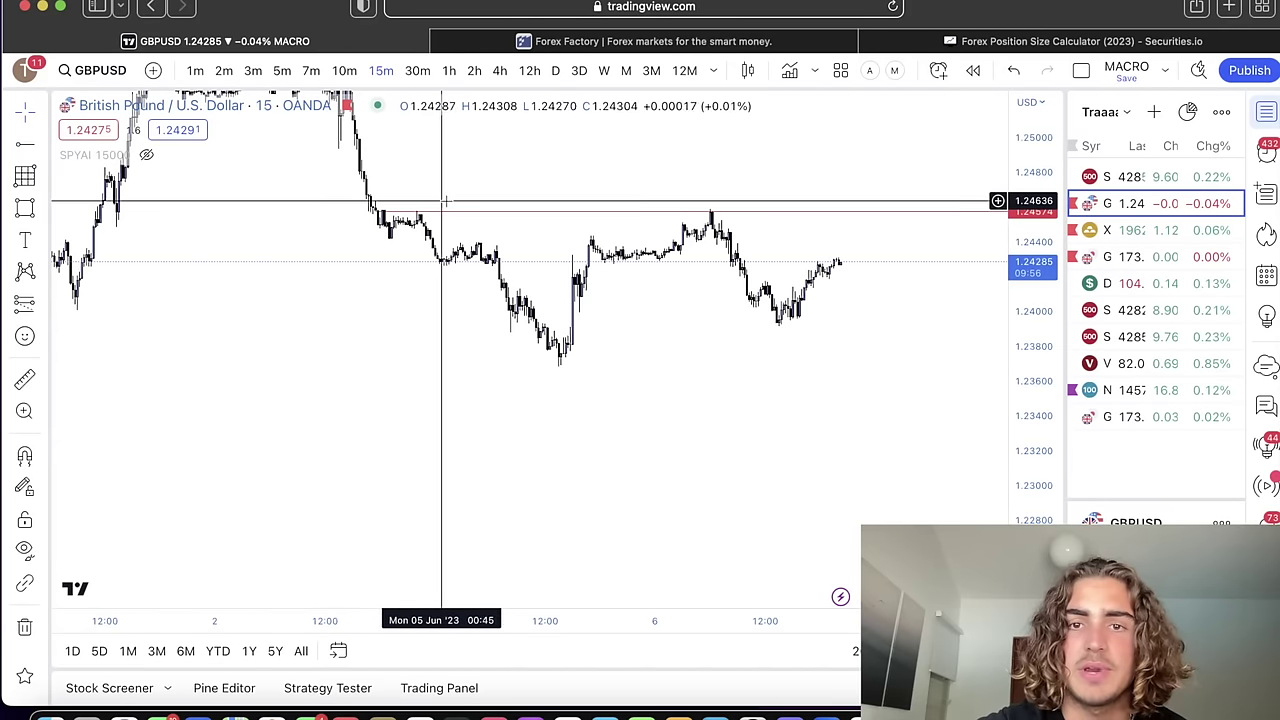
Draw a horizontal ray at 1.24329 under the 6 June 2023 morning low that follows the day's swing high
scroll(712, 319, "up", 5)
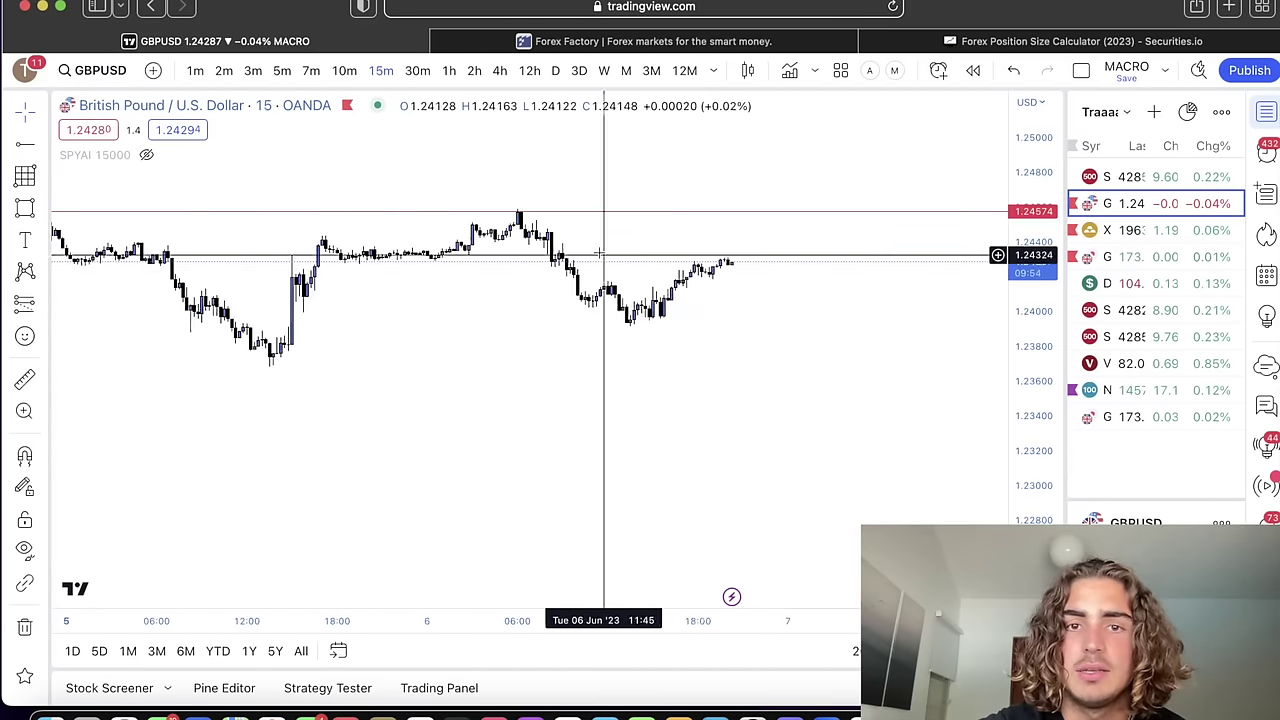
left_click_drag(611, 263, 849, 319)
left_click_drag(1043, 504, 1043, 190)
left_click_drag(862, 176, 860, 266)
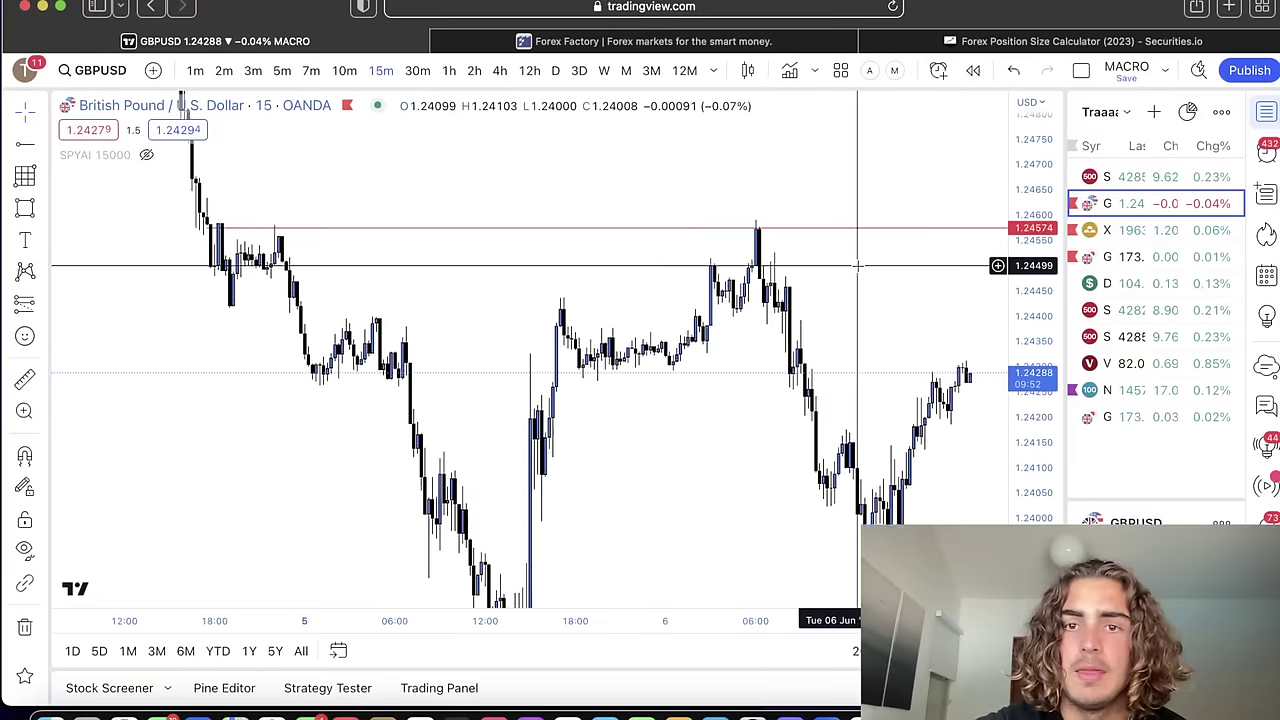
scroll(765, 264, "up", 3)
scroll(640, 265, "up", 2)
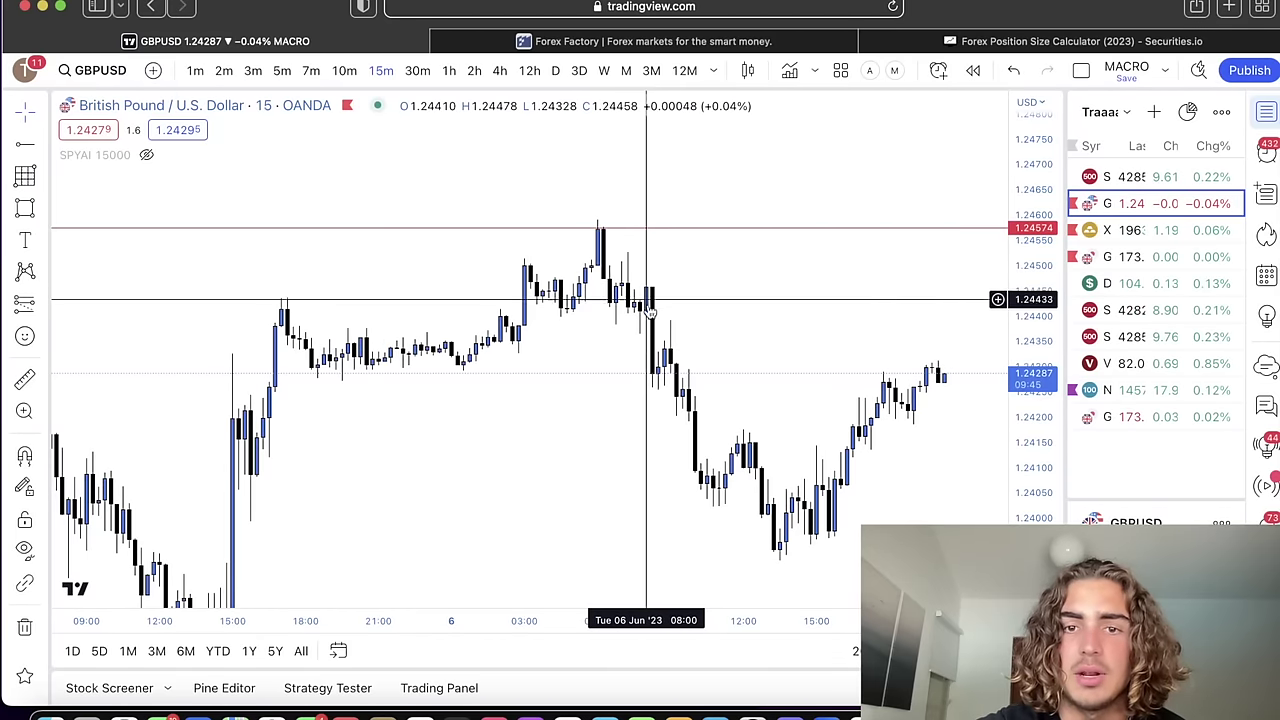
left_click(608, 352)
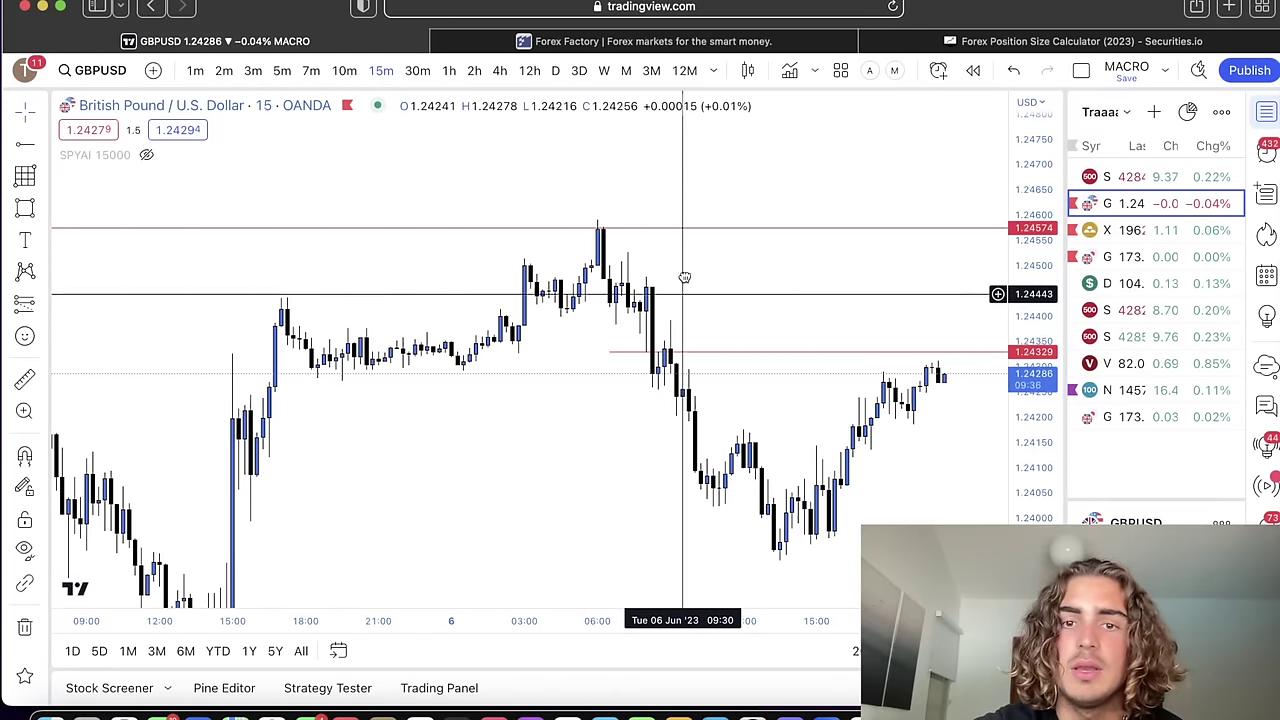
left_click_drag(683, 277, 681, 230)
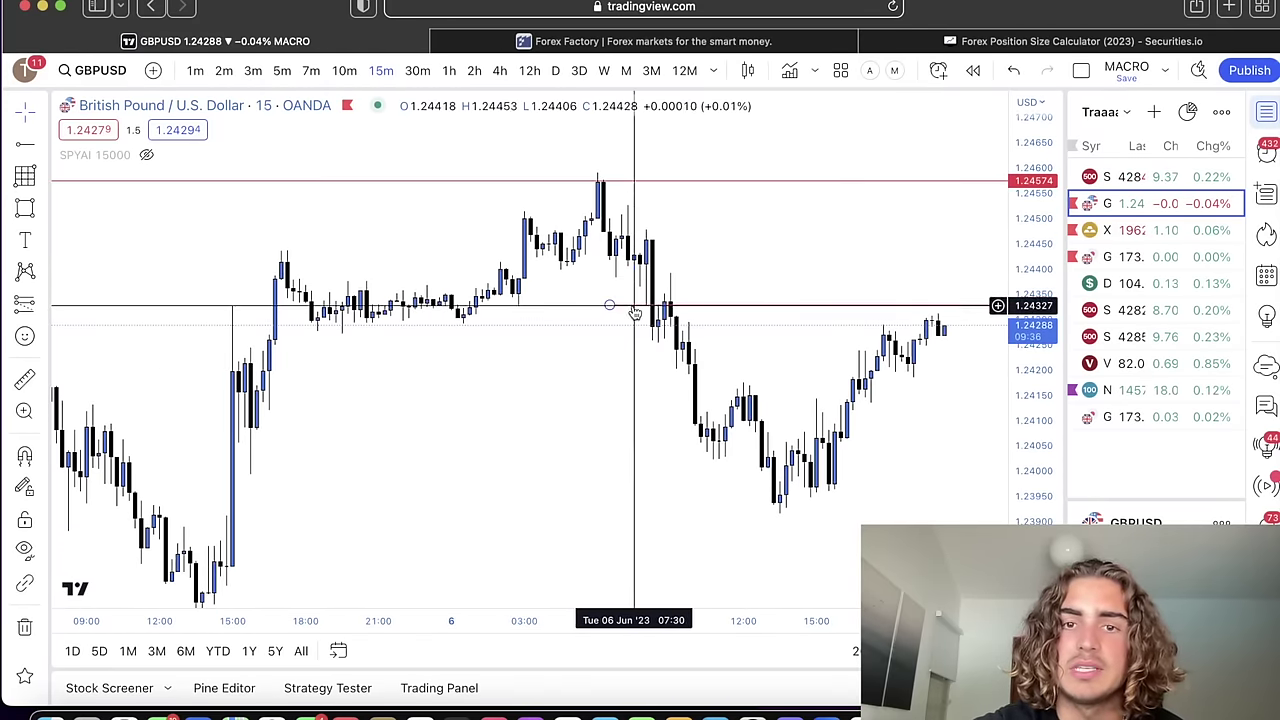
On the 5-minute timeframe, draw a horizontal ray at 1.23995 from the pullback low of the sharp 5 June 2023 rally
left_click(282, 70)
left_click_drag(531, 242, 600, 240)
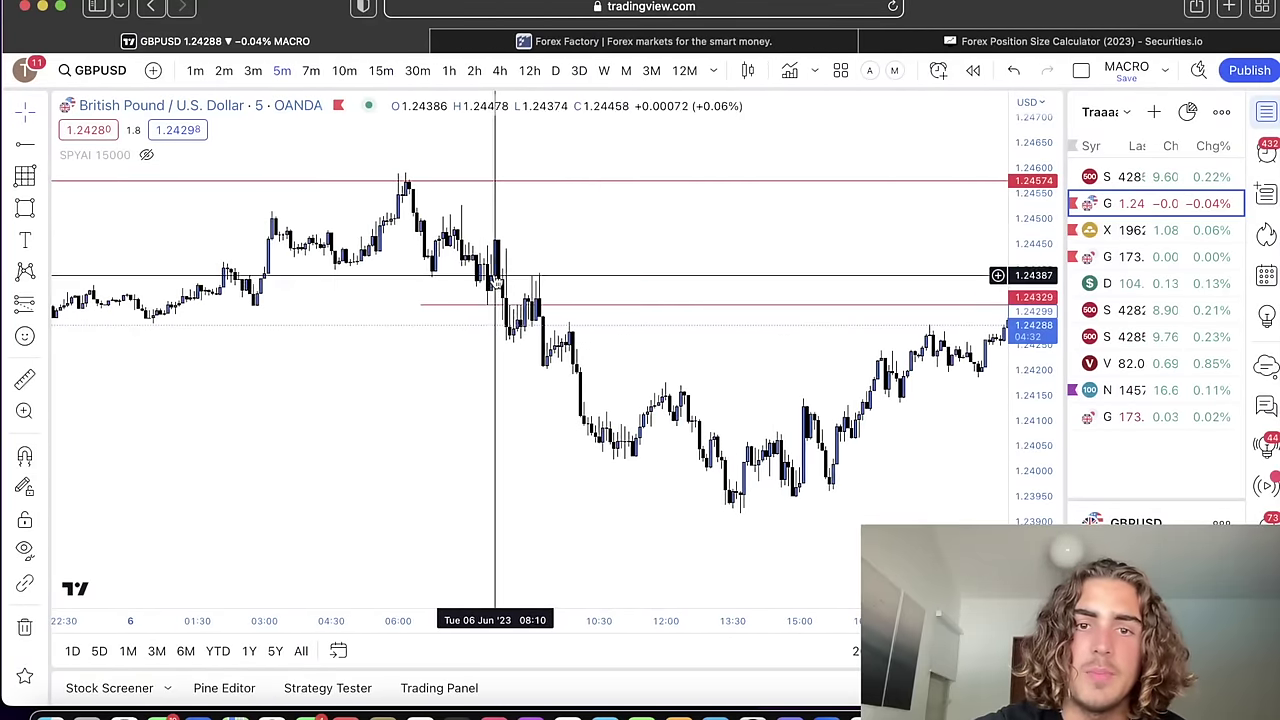
scroll(571, 285, "down", 5)
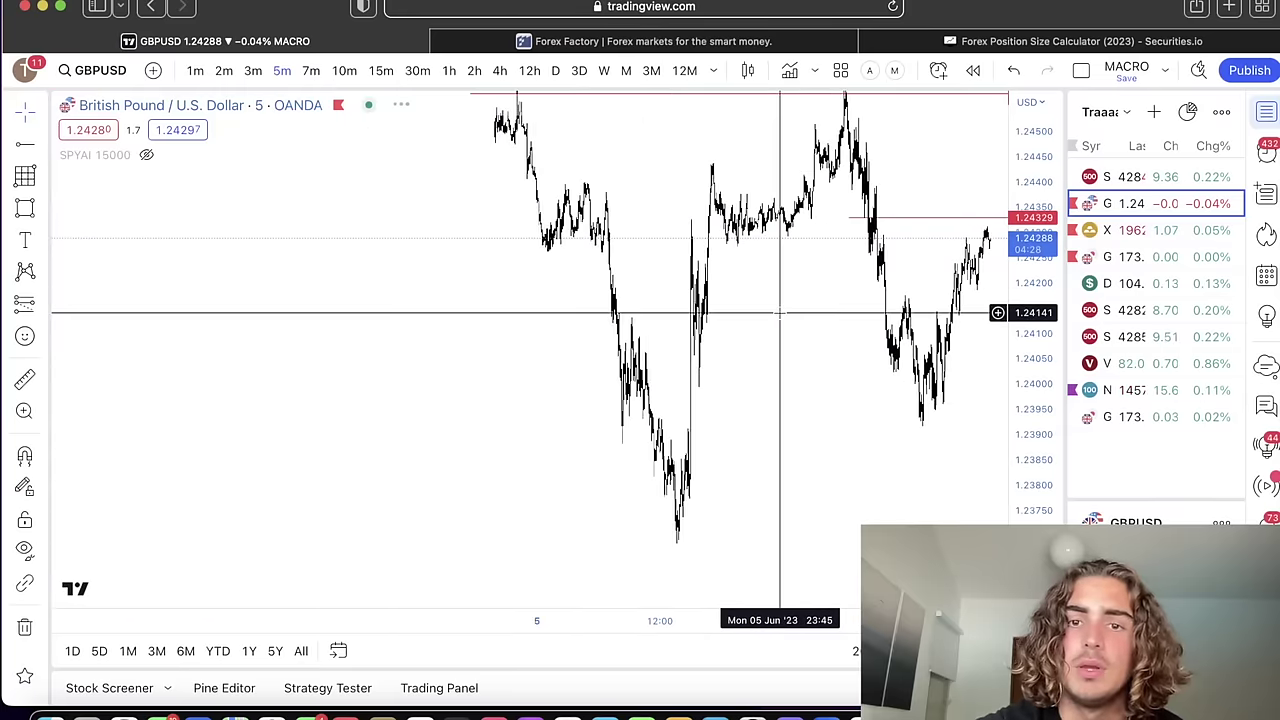
scroll(618, 305, "down", 3)
left_click(27, 146)
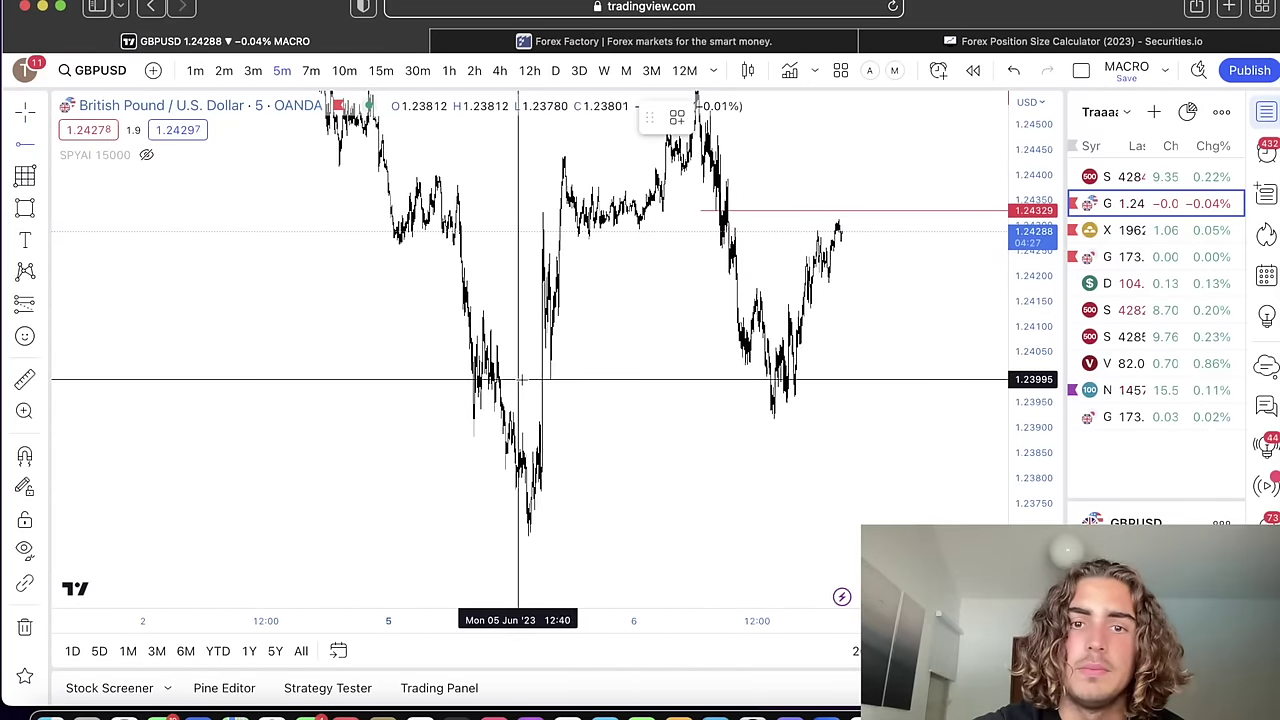
left_click(536, 379)
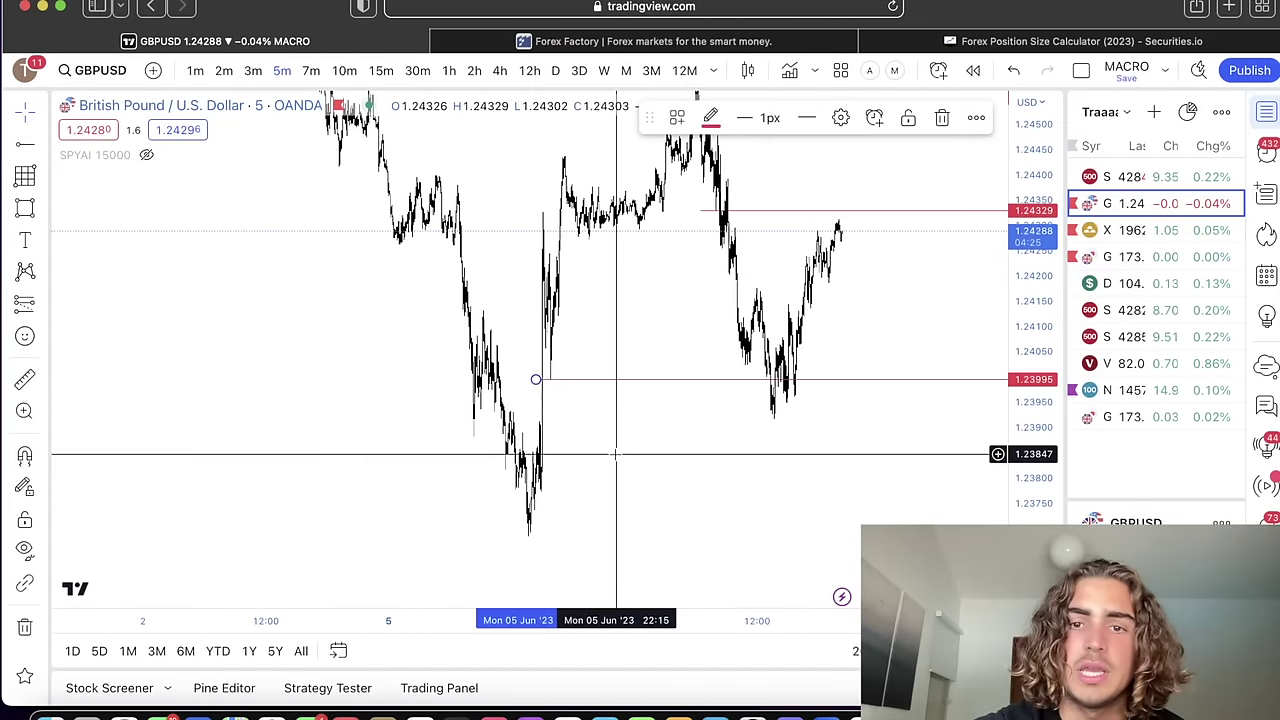
Draw a rectangle zone around the 1.23995 ray, from 1.24061 down to 1.23907, starting on 5 June at 13:45
left_click(25, 207)
left_click(530, 345)
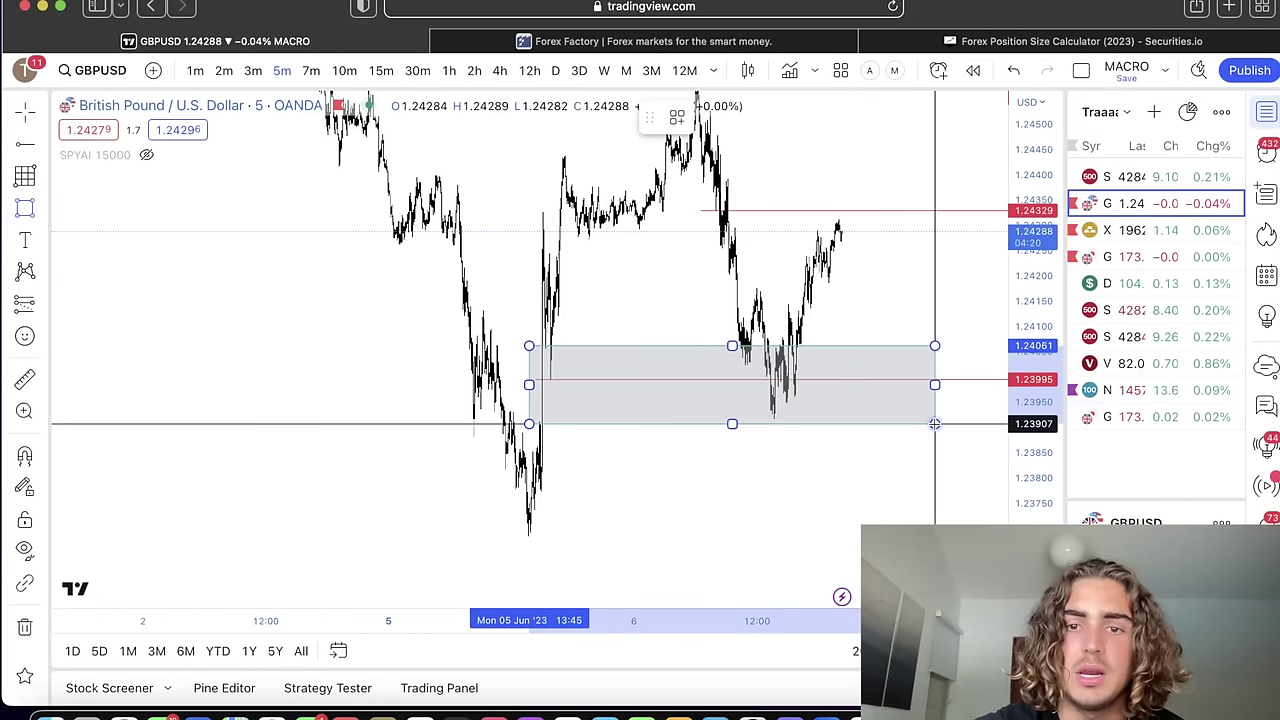
left_click(934, 423)
left_click_drag(914, 271, 765, 322)
scroll(797, 291, "up", 3)
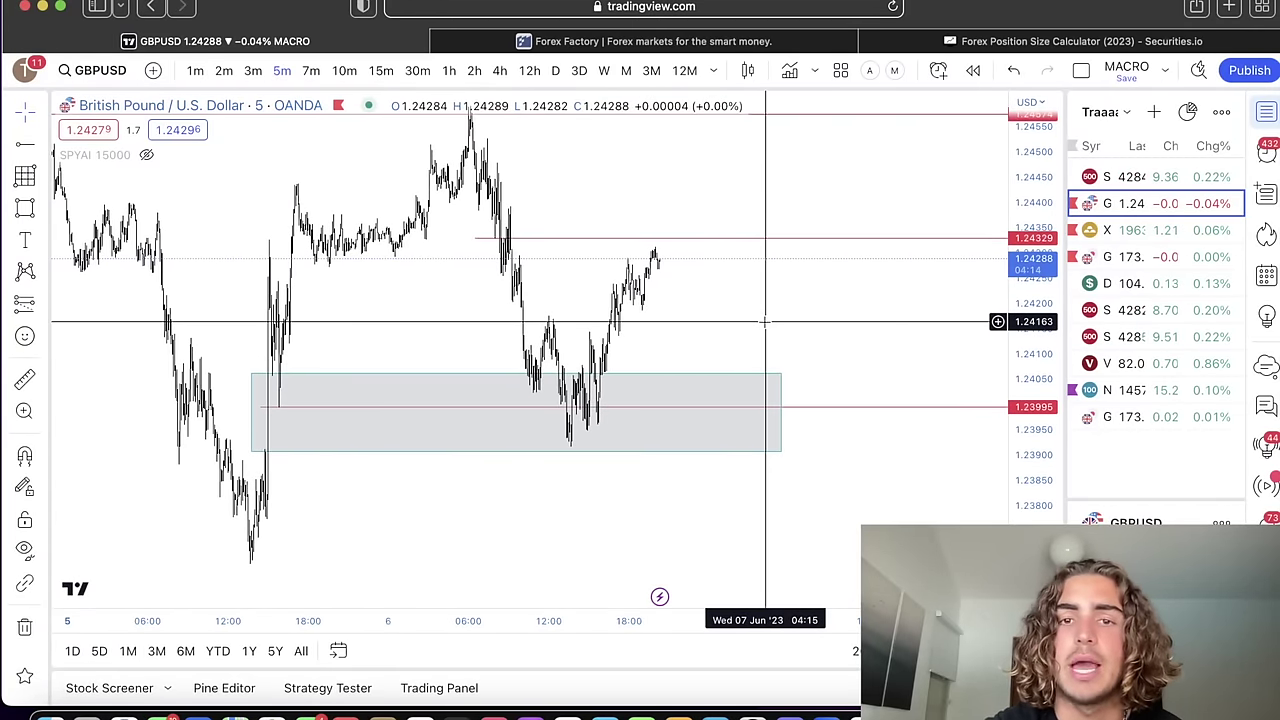
Remove all drawings from the GBPUSD chart
right_click(765, 322)
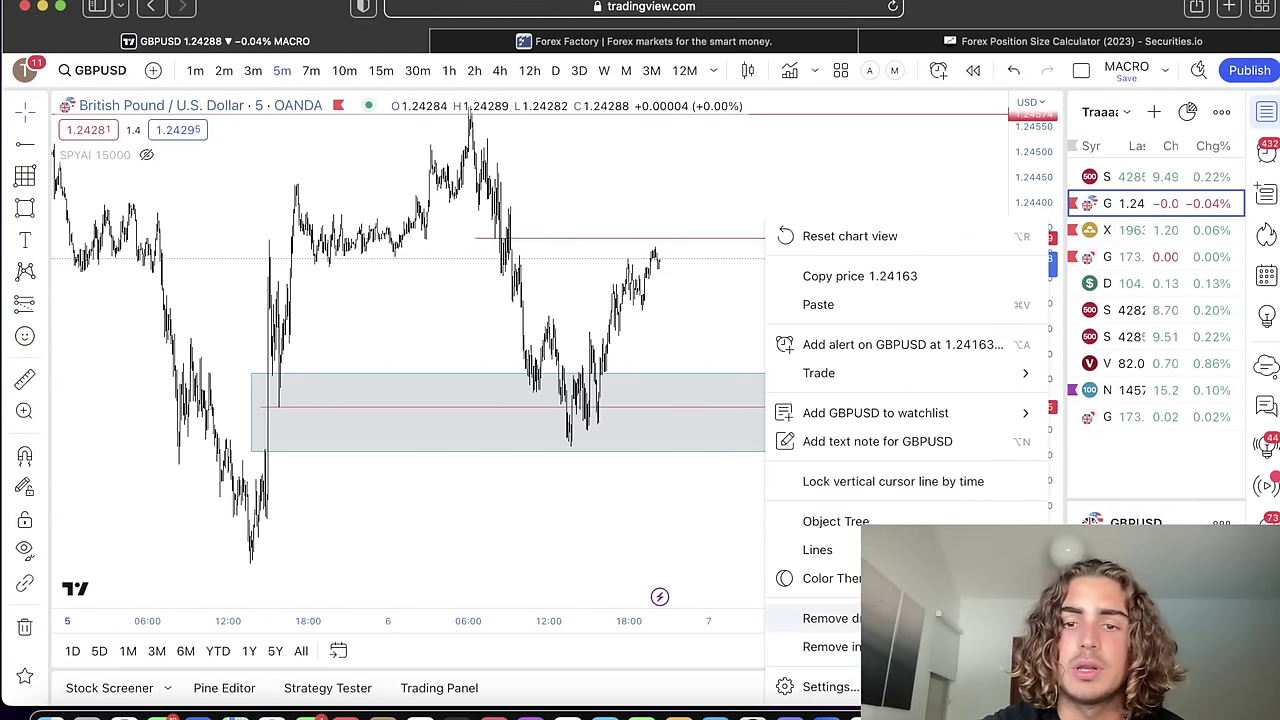
left_click(832, 618)
left_click_drag(733, 446, 892, 428)
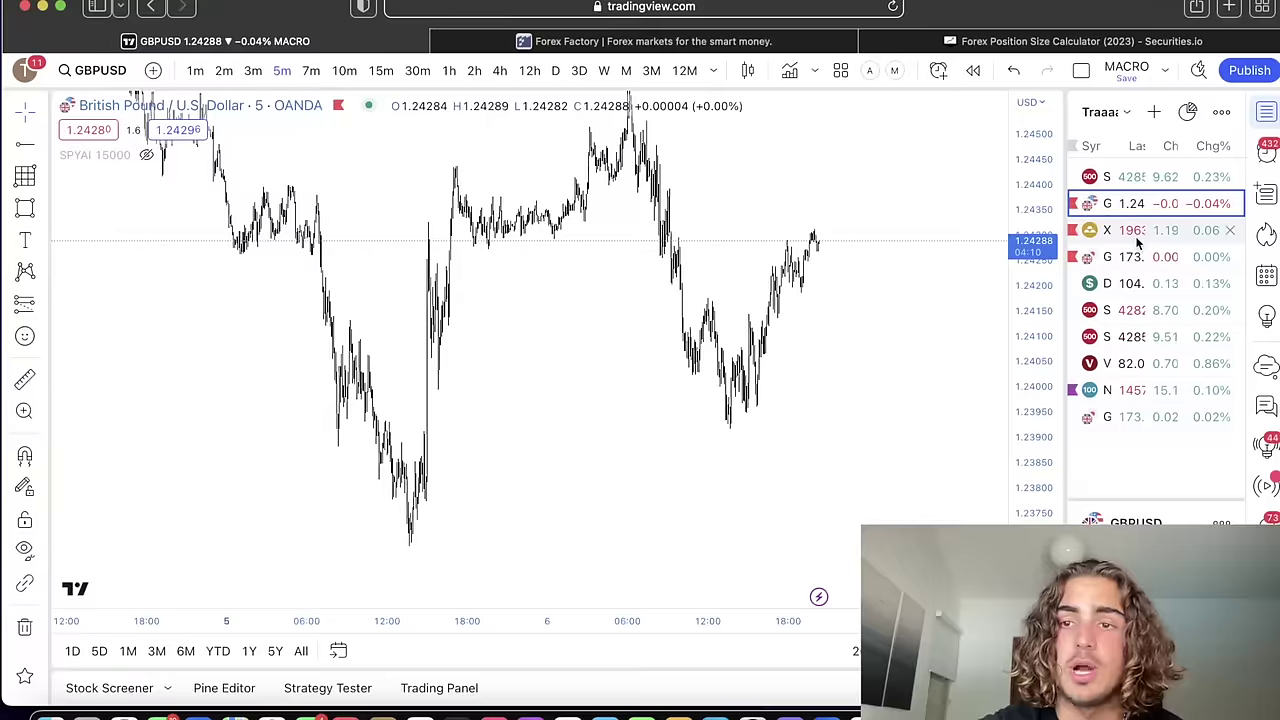
Open the XAUUSD chart on the 1-hour timeframe and draw a horizontal ray at 1956.88 starting 6 June 2023 at 01:00
left_click(1137, 236)
scroll(870, 400, "right", 5)
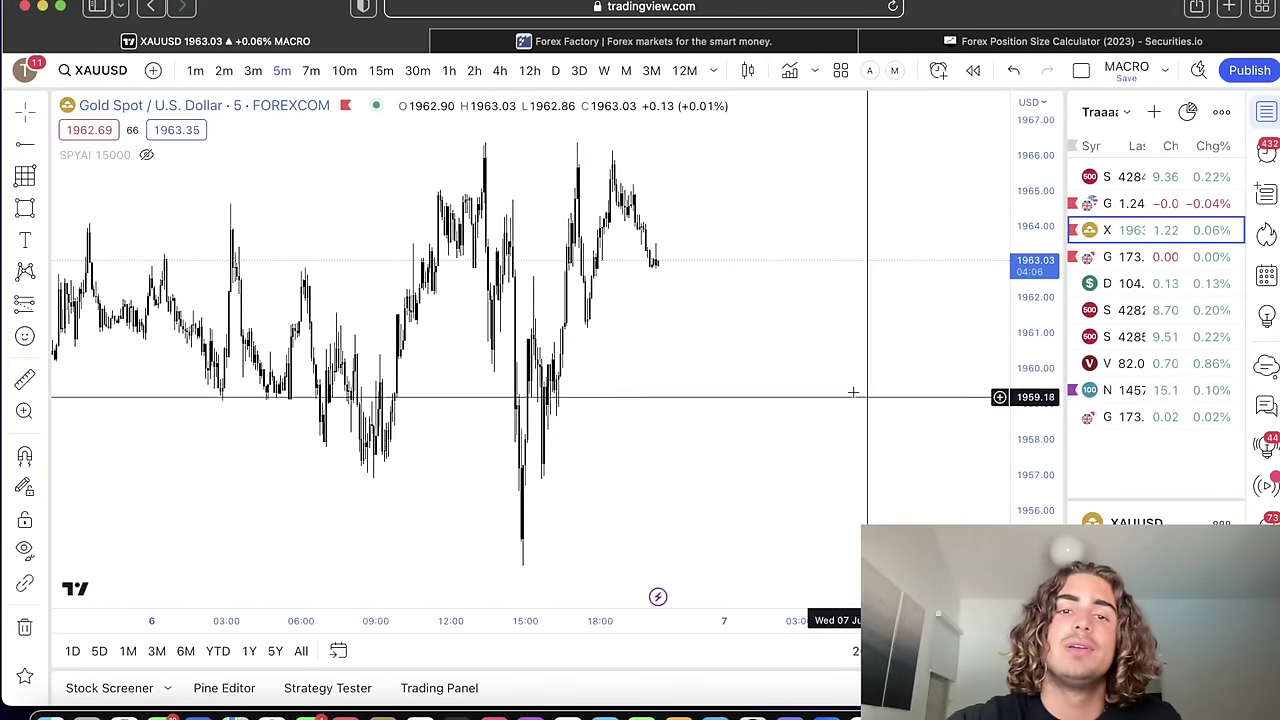
left_click(449, 72)
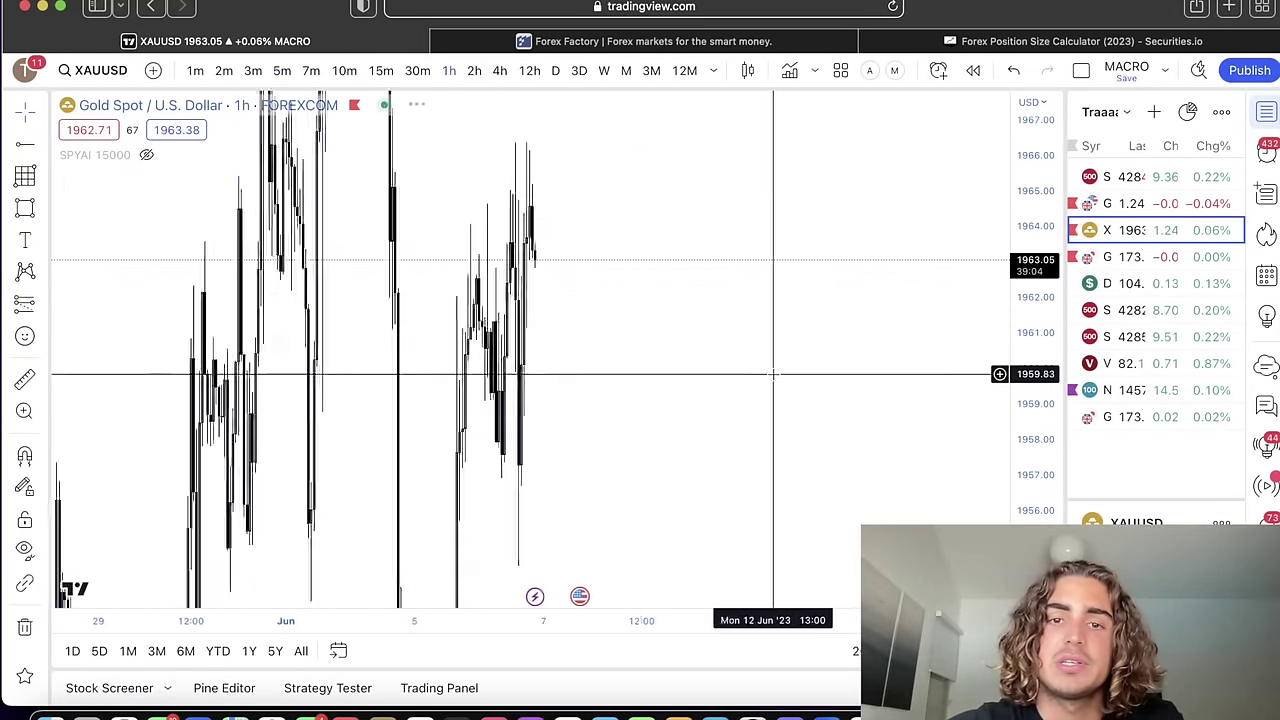
left_click_drag(762, 396, 766, 291)
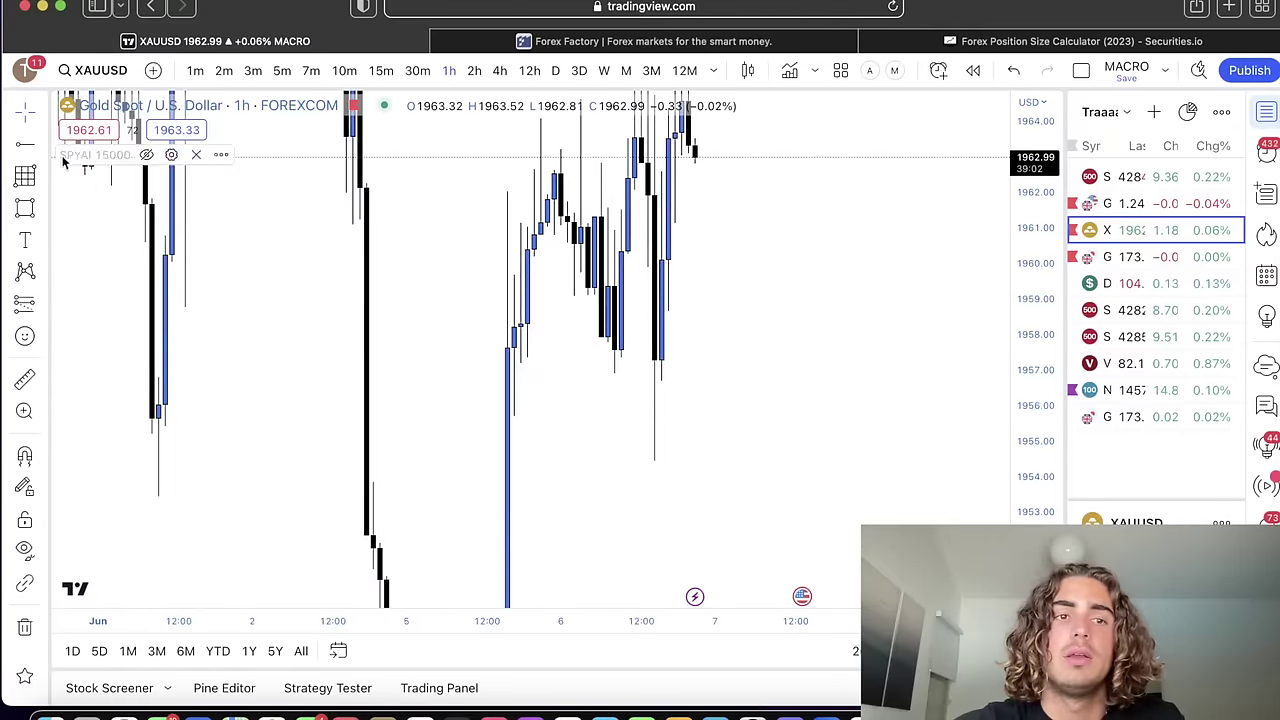
left_click(566, 375)
On the 5-minute gold chart, draw a rectangle zone from about 1959.2 to 1956.7 around the pullback after the 6 June low
left_click(283, 71)
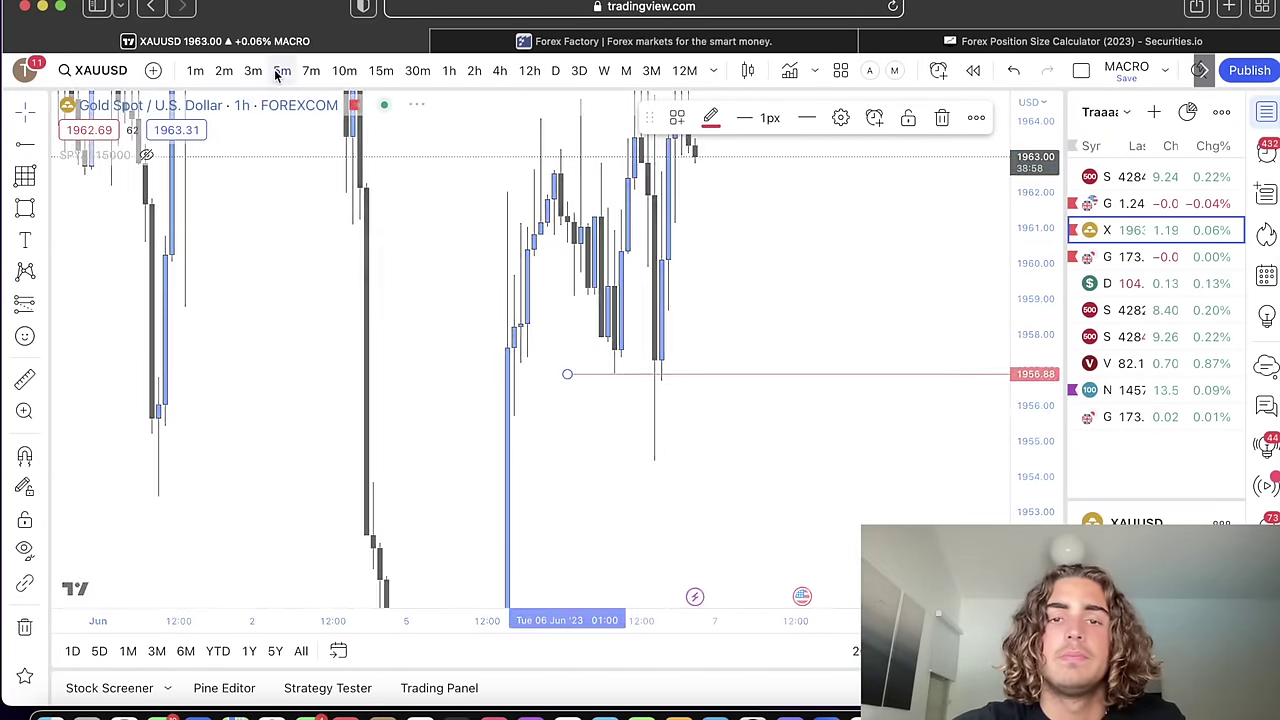
scroll(724, 246, "up", 5)
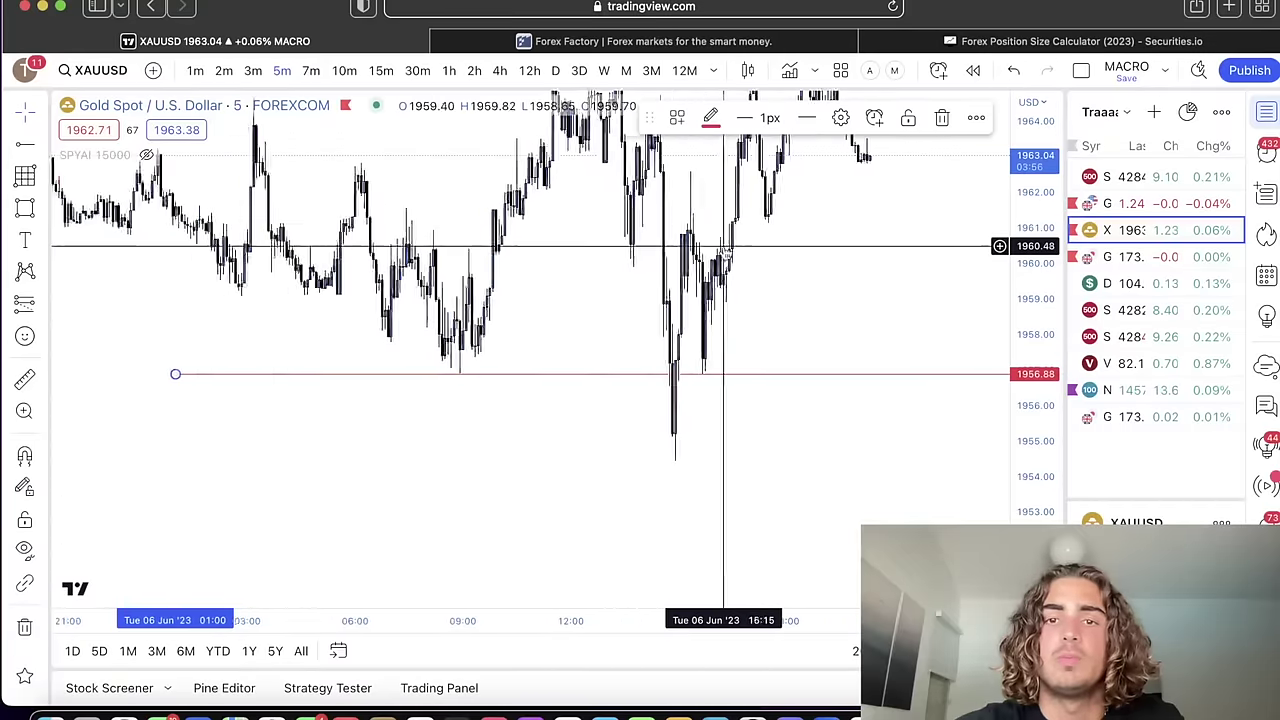
scroll(724, 302, "up", 3)
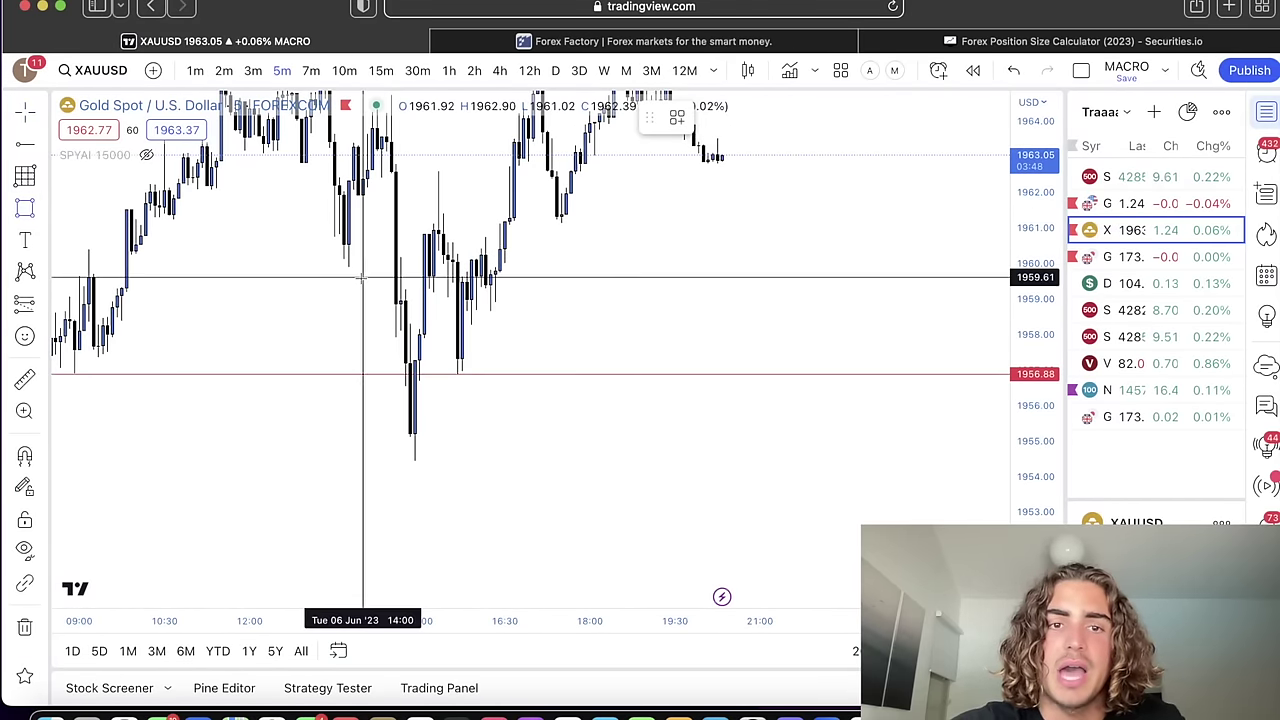
left_click_drag(410, 290, 740, 383)
left_click_drag(603, 246, 603, 334)
Draw a horizontal ray at 1966.37 across the 6 June gold high, starting at 12:35, and open the GBPJPY chart
scroll(603, 334, "down", 5)
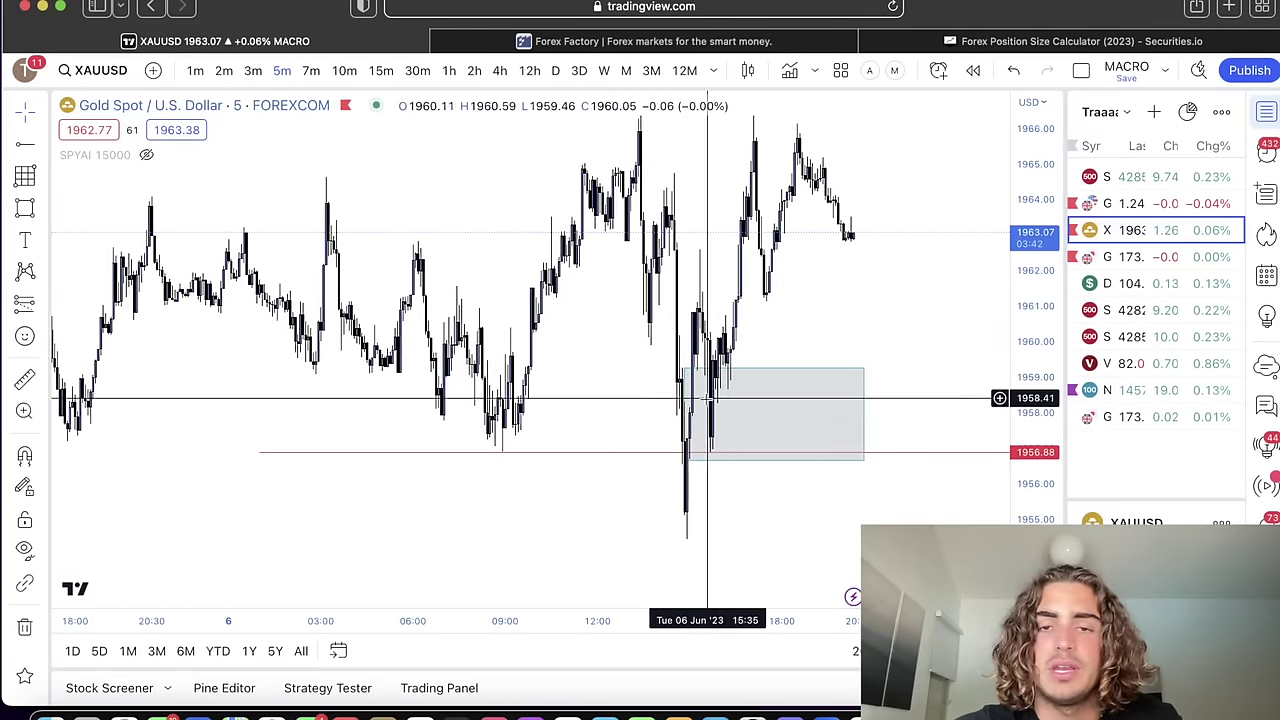
scroll(815, 310, "down", 5)
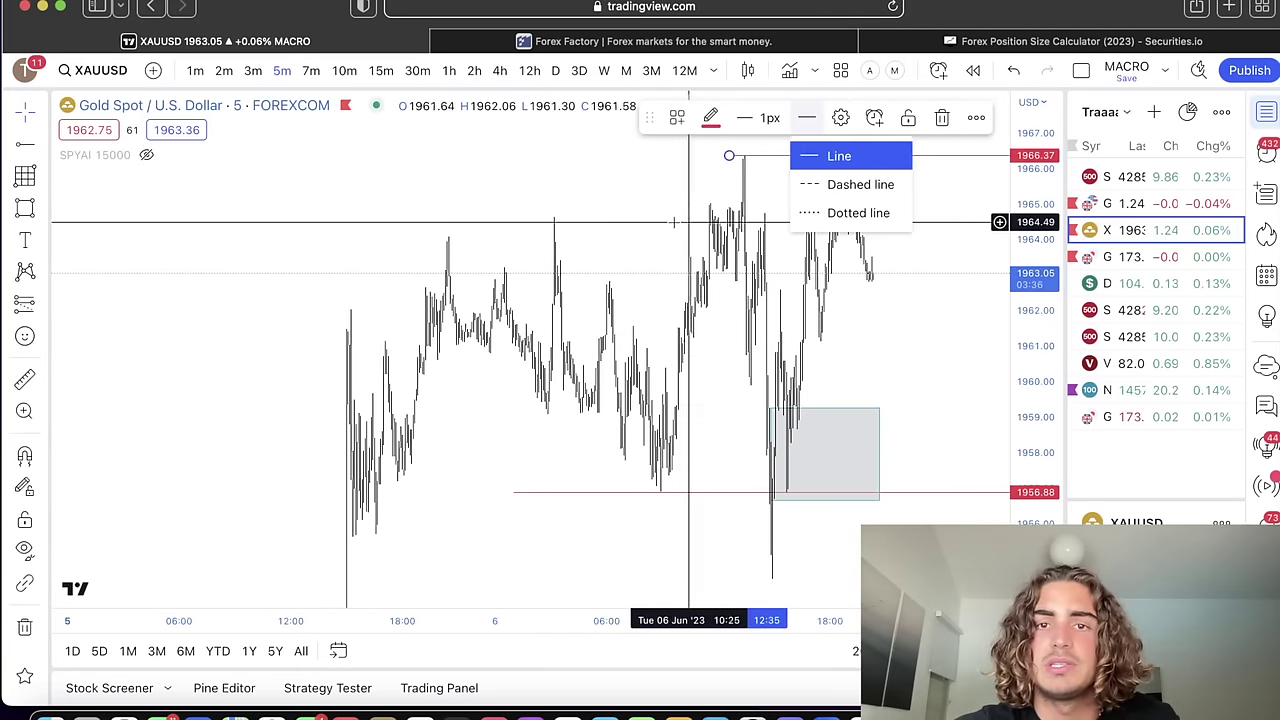
left_click(603, 328)
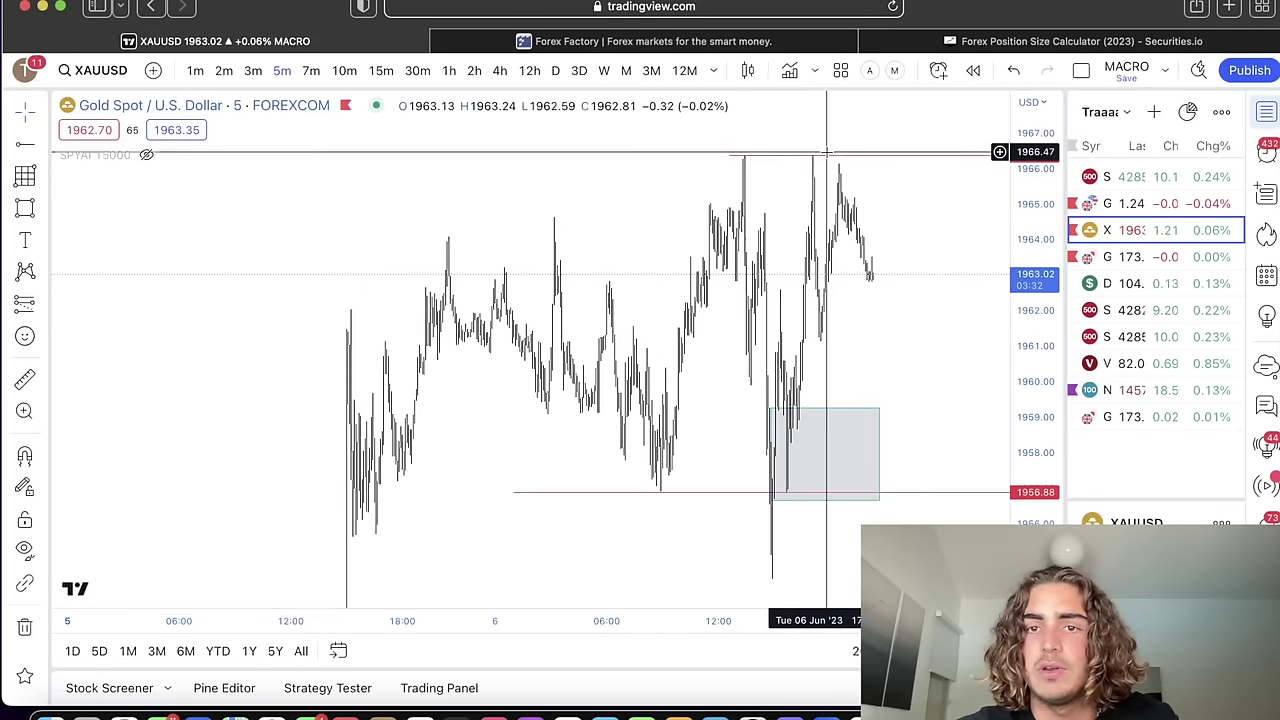
left_click_drag(887, 247, 852, 279)
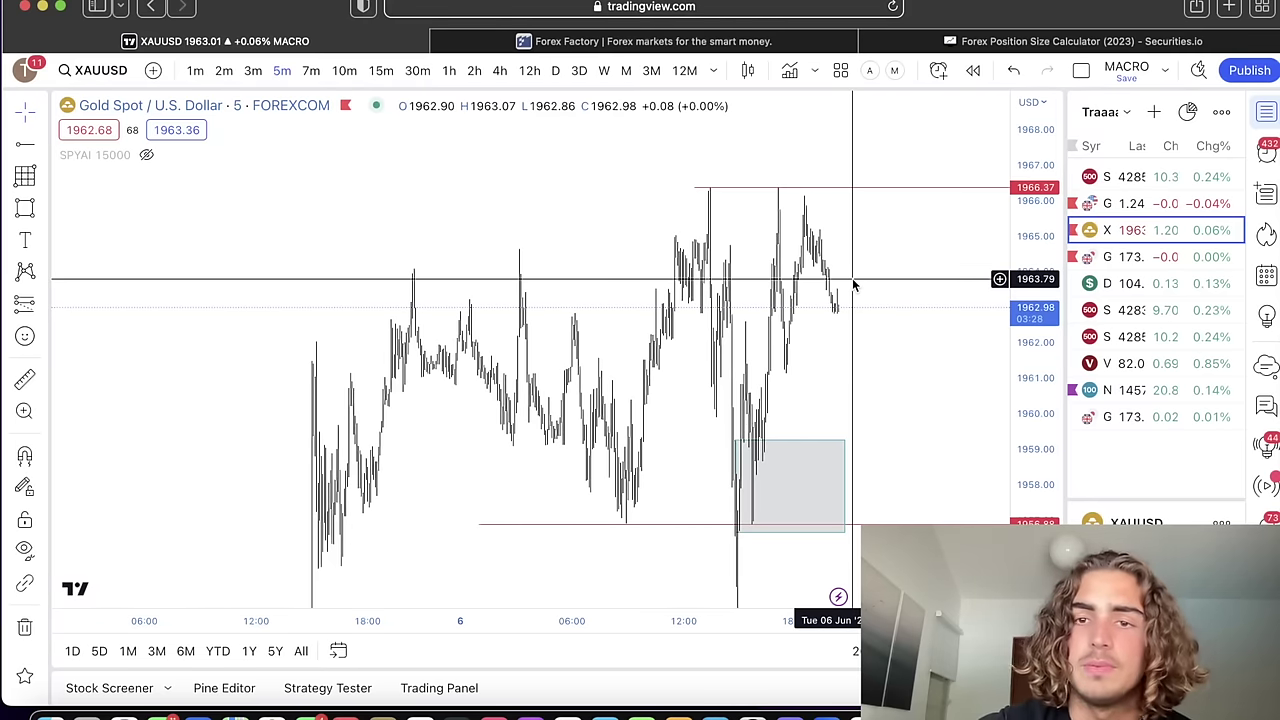
left_click(1113, 260)
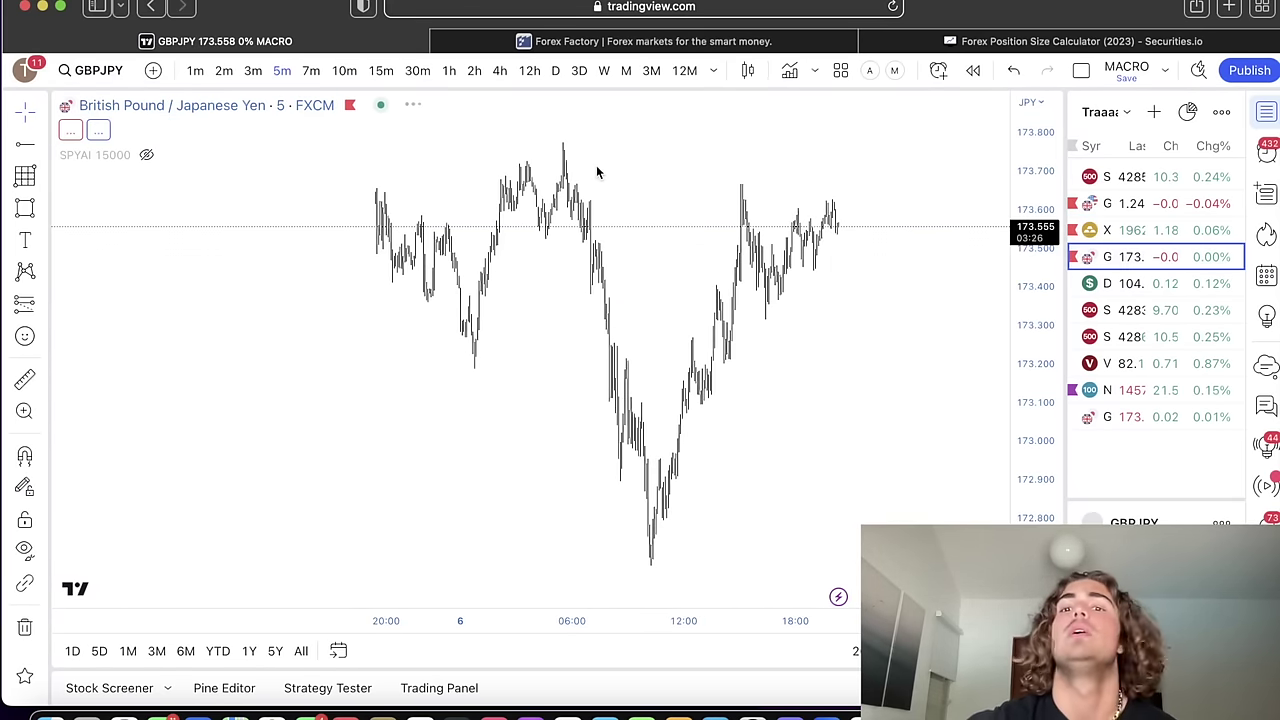
Review the GBPJPY chart's structure on the 1-hour and 4-hour timeframes
left_click(449, 70)
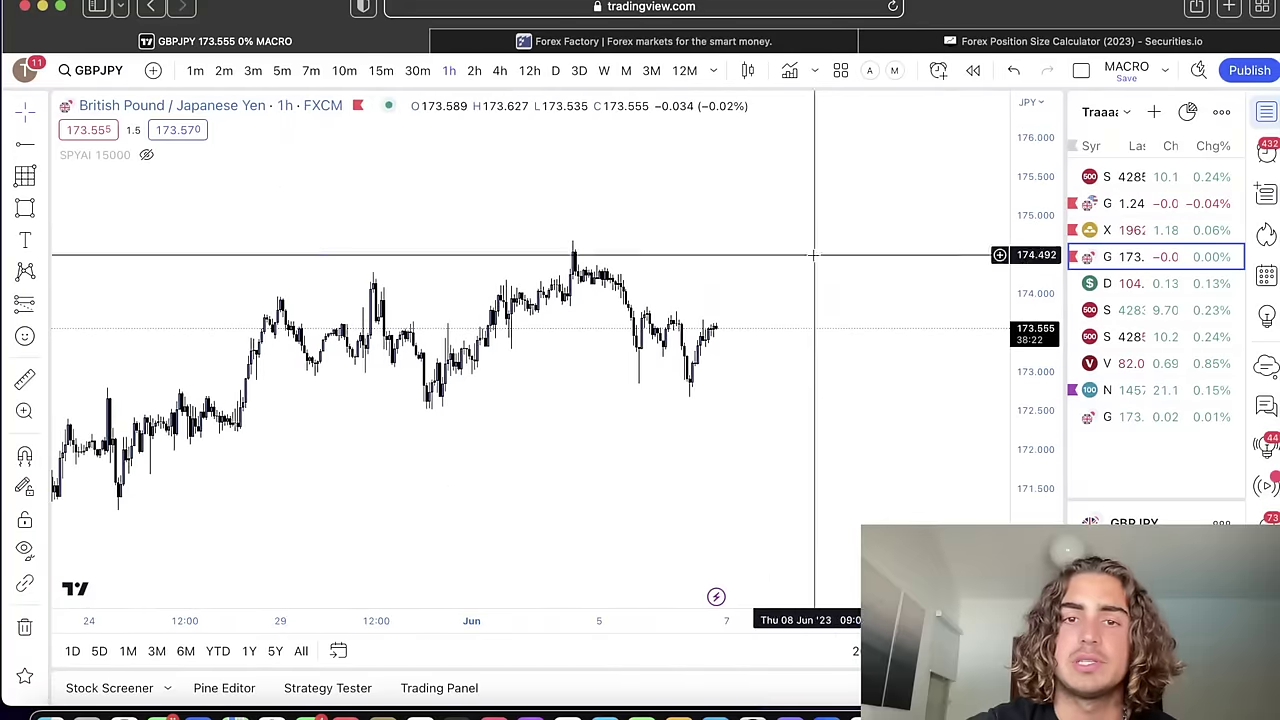
left_click(500, 70)
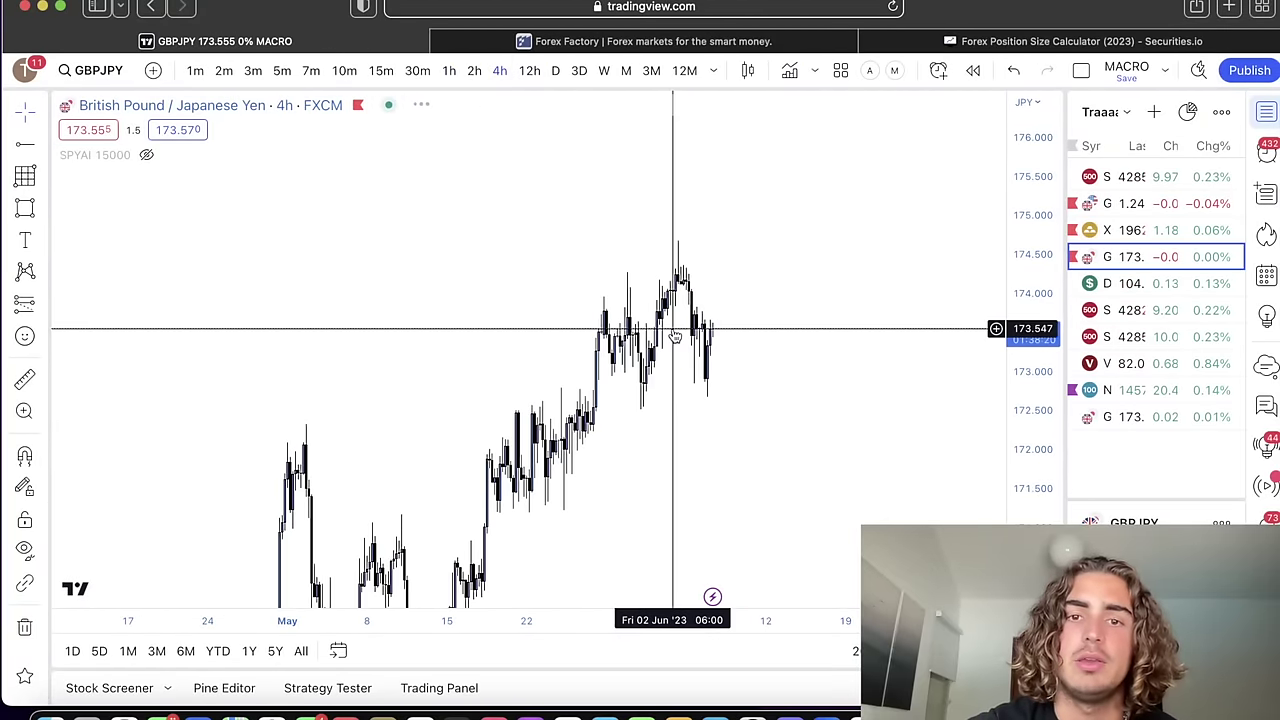
left_click_drag(766, 428, 771, 328)
scroll(771, 325, "down", 5)
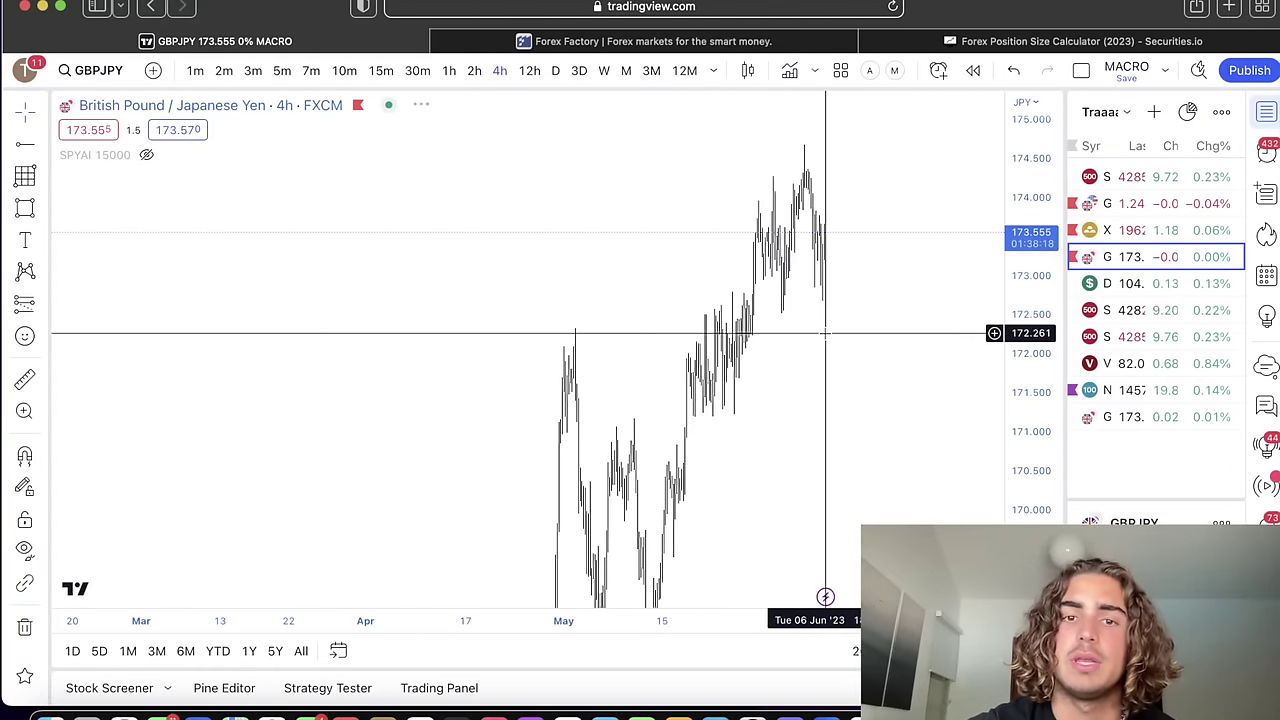
Open the S&P 500 chart on the 4-hour timeframe and draw a horizontal ray at 4052.24 along the late-April and early-May 2023 lows
left_click(1128, 203)
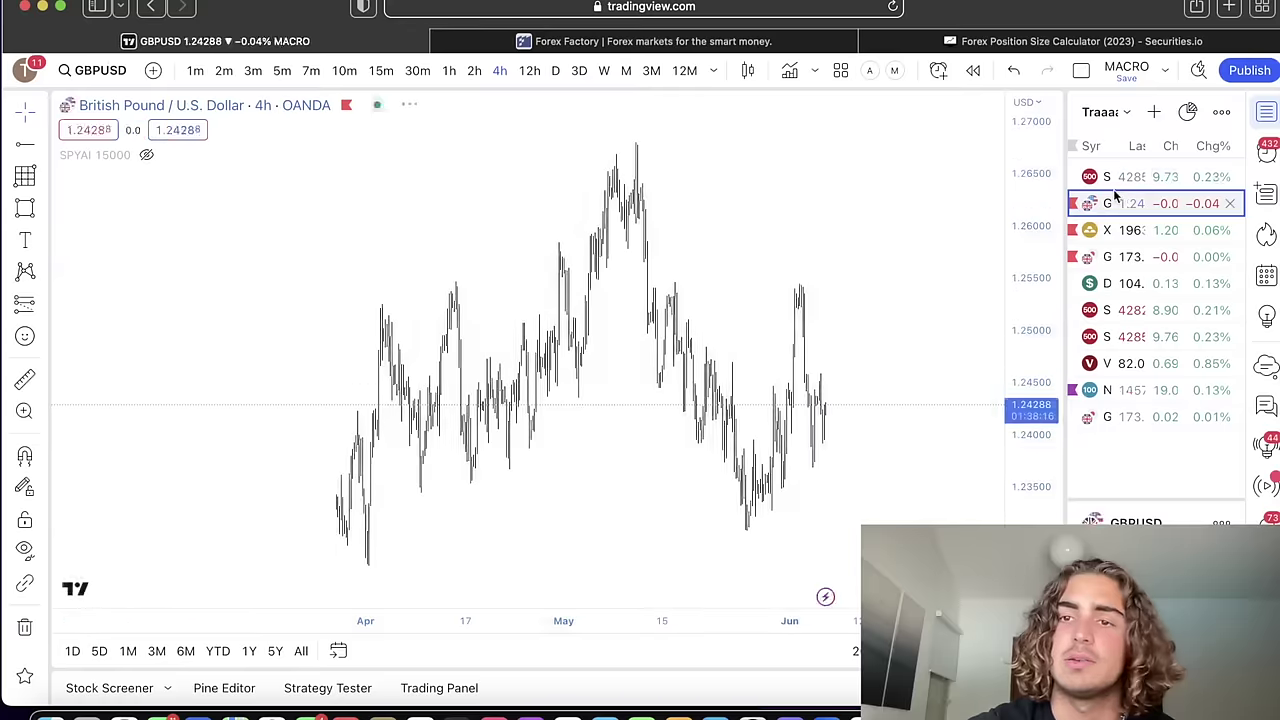
left_click(1128, 177)
scroll(788, 345, "up", 3)
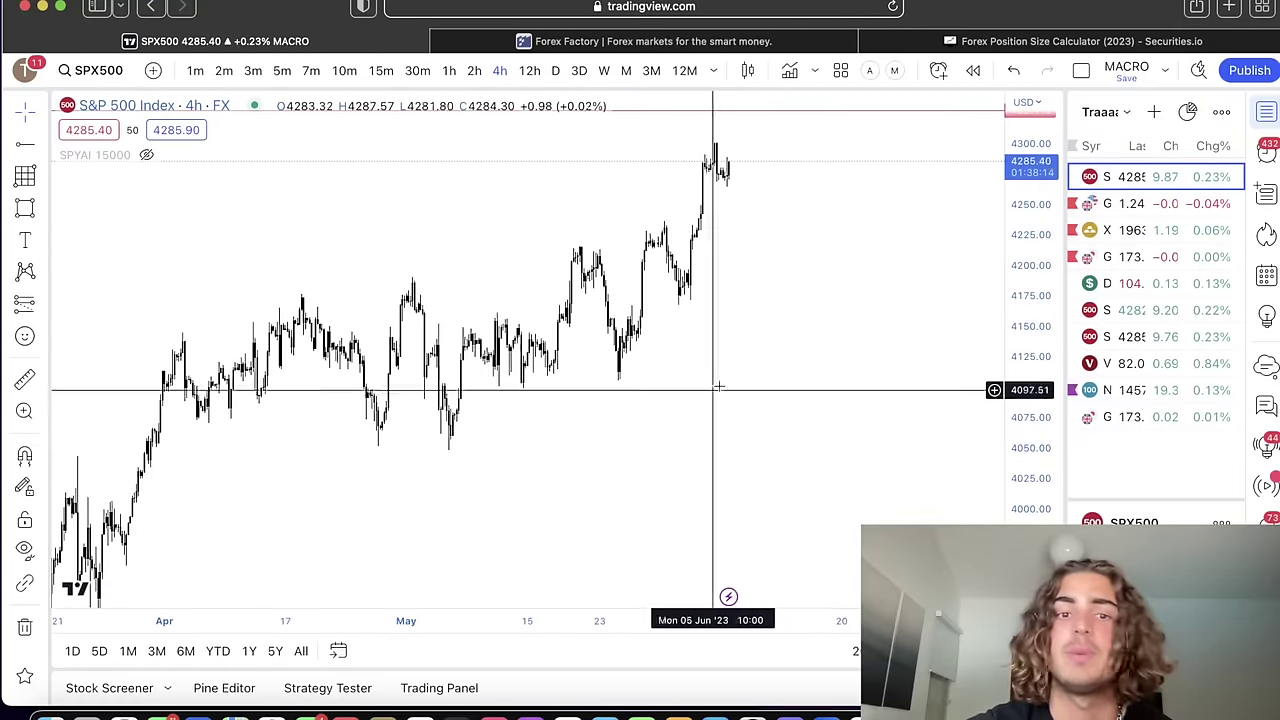
left_click(25, 145)
left_click(458, 391)
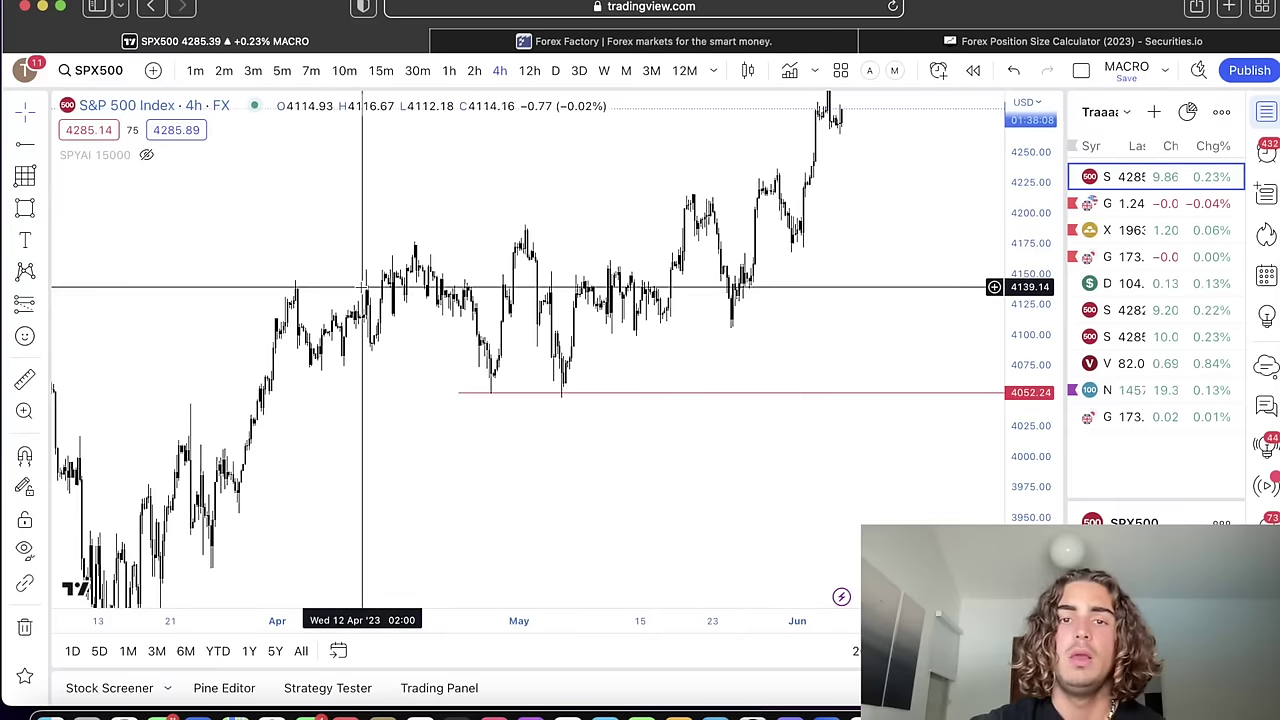
Draw horizontal rays at 4101.90 along the mid-May 2023 lows and at 4228.95 across the late-May high
left_click(18, 148)
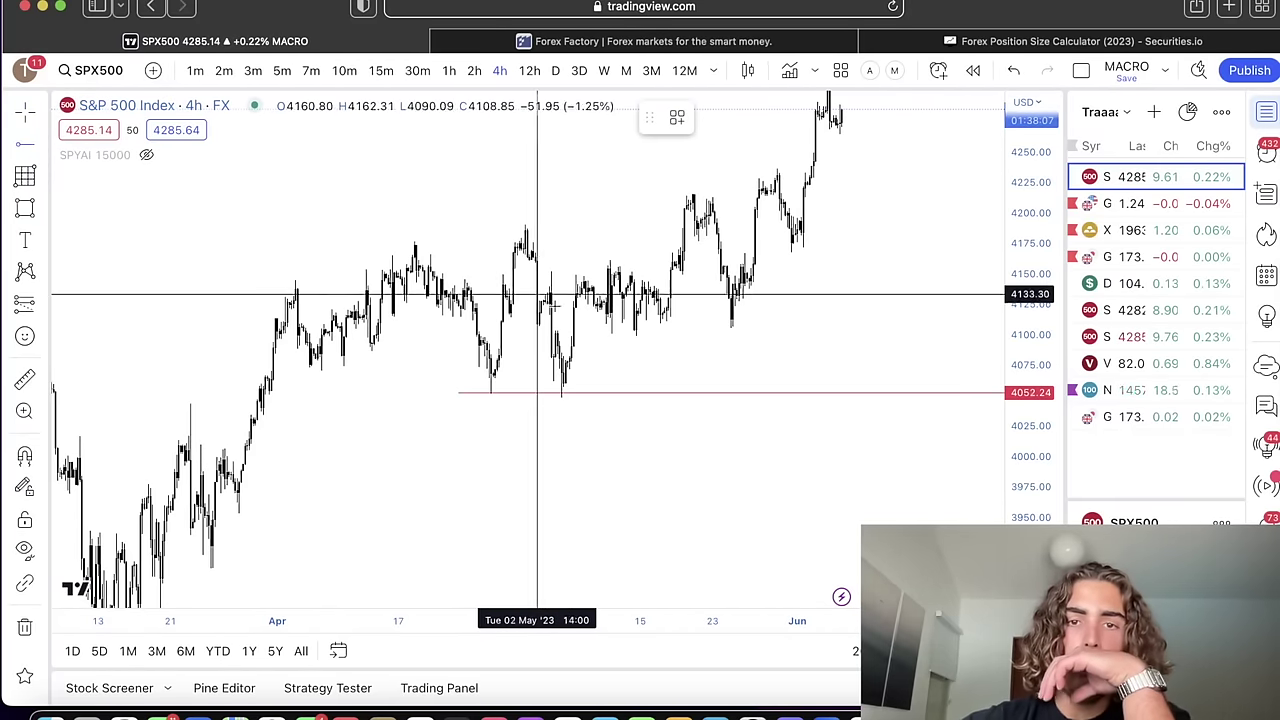
left_click(598, 332)
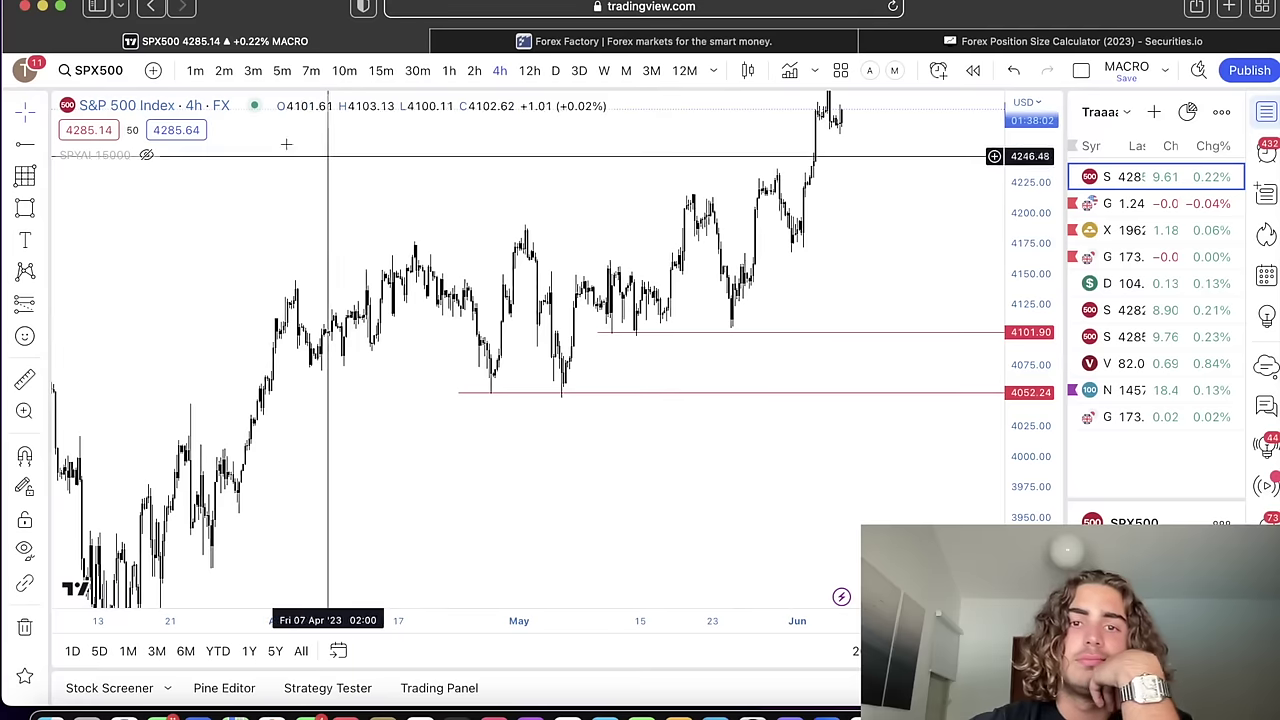
left_click(744, 177)
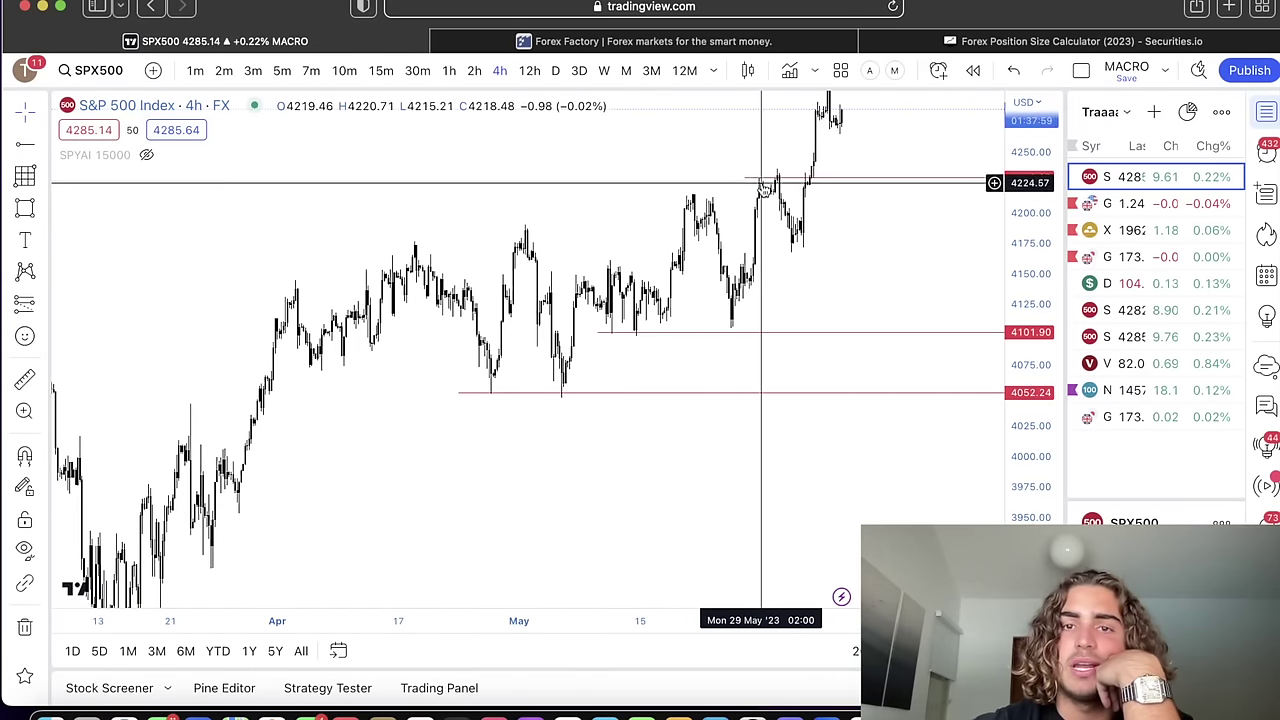
On the 12-hour S&P 500 chart, draw horizontal rays at 4104.02 across the early-December 2022 high and at 3559.35 along the low around 1 October 2022
left_click_drag(882, 251, 808, 333)
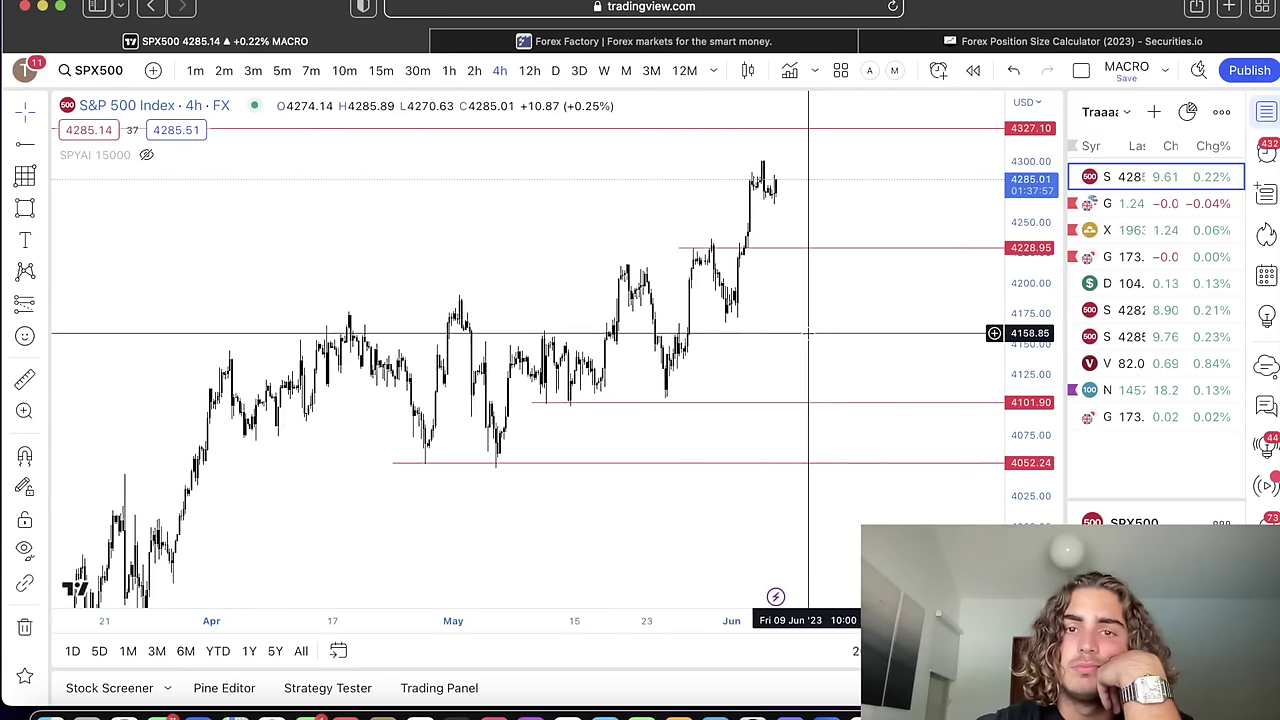
scroll(792, 387, "left", 10)
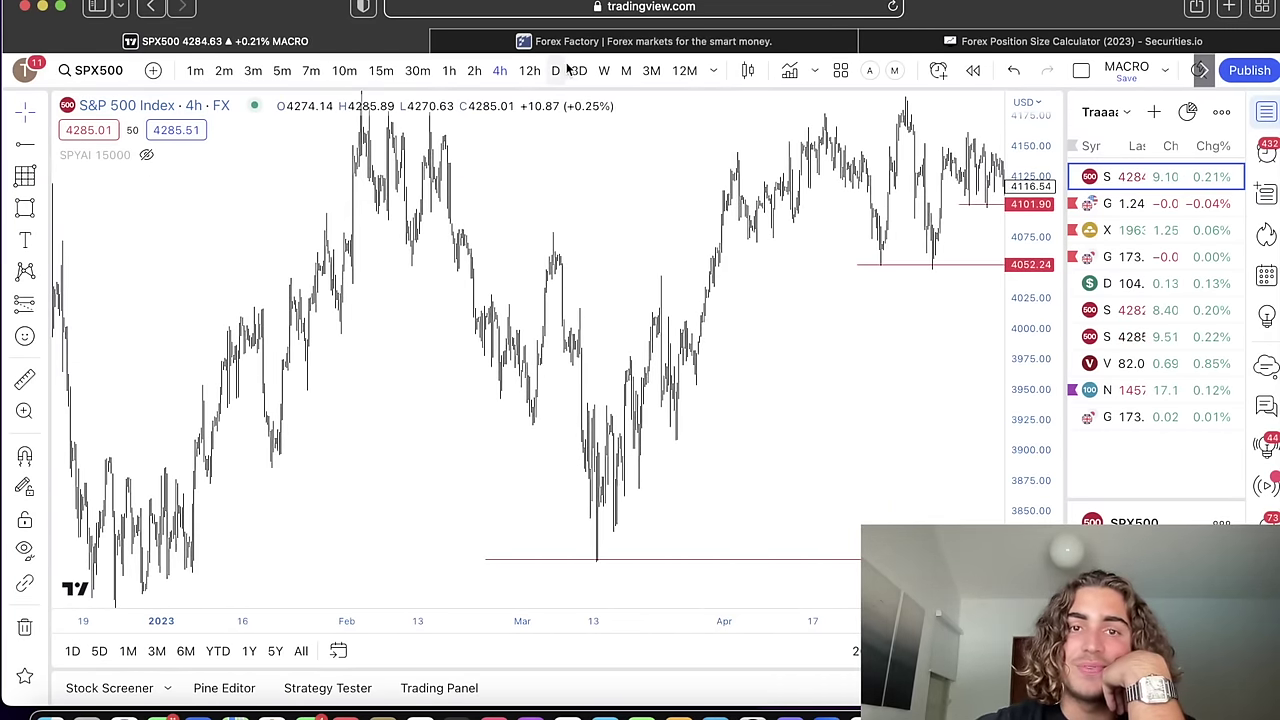
left_click(531, 71)
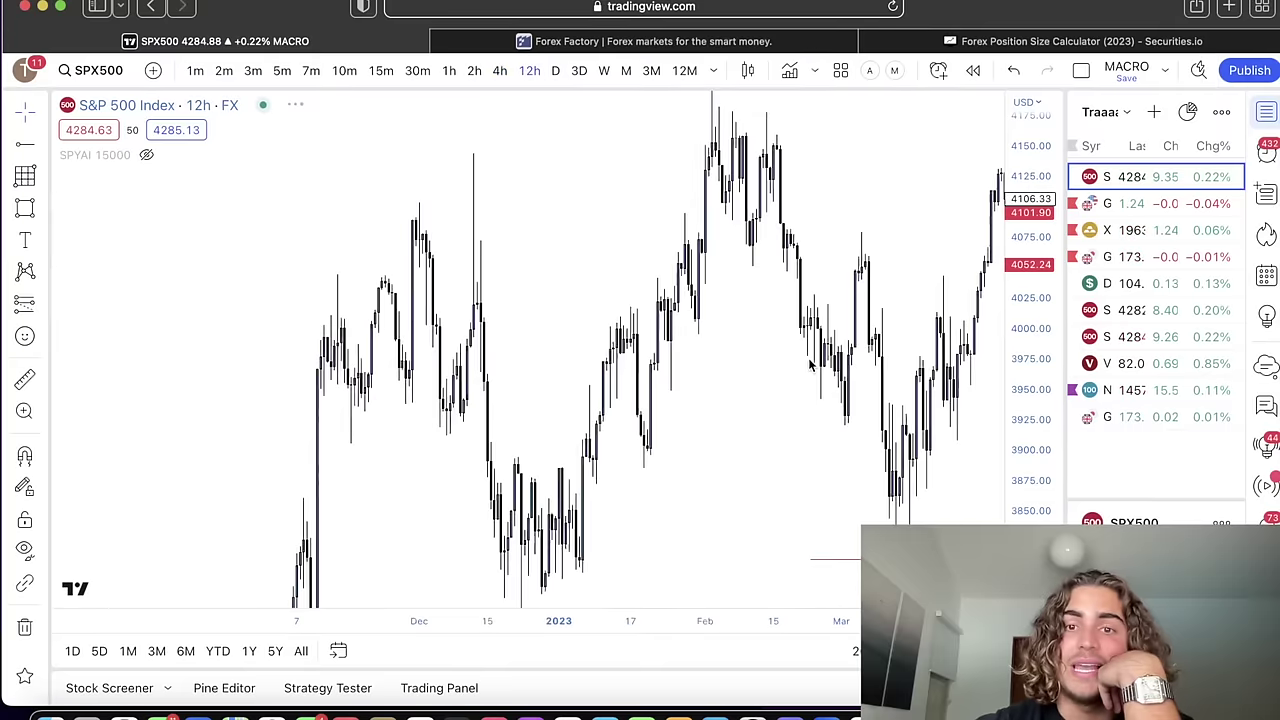
scroll(714, 374, "left", 10)
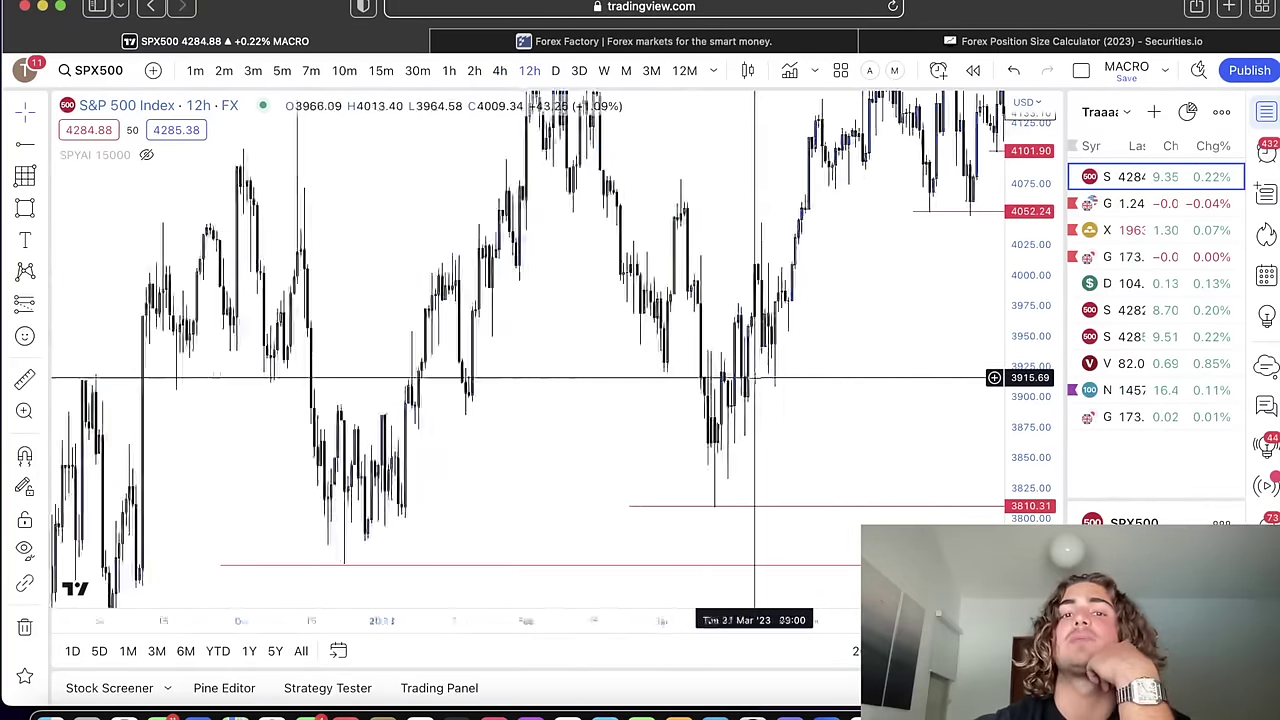
scroll(818, 527, "left", 5)
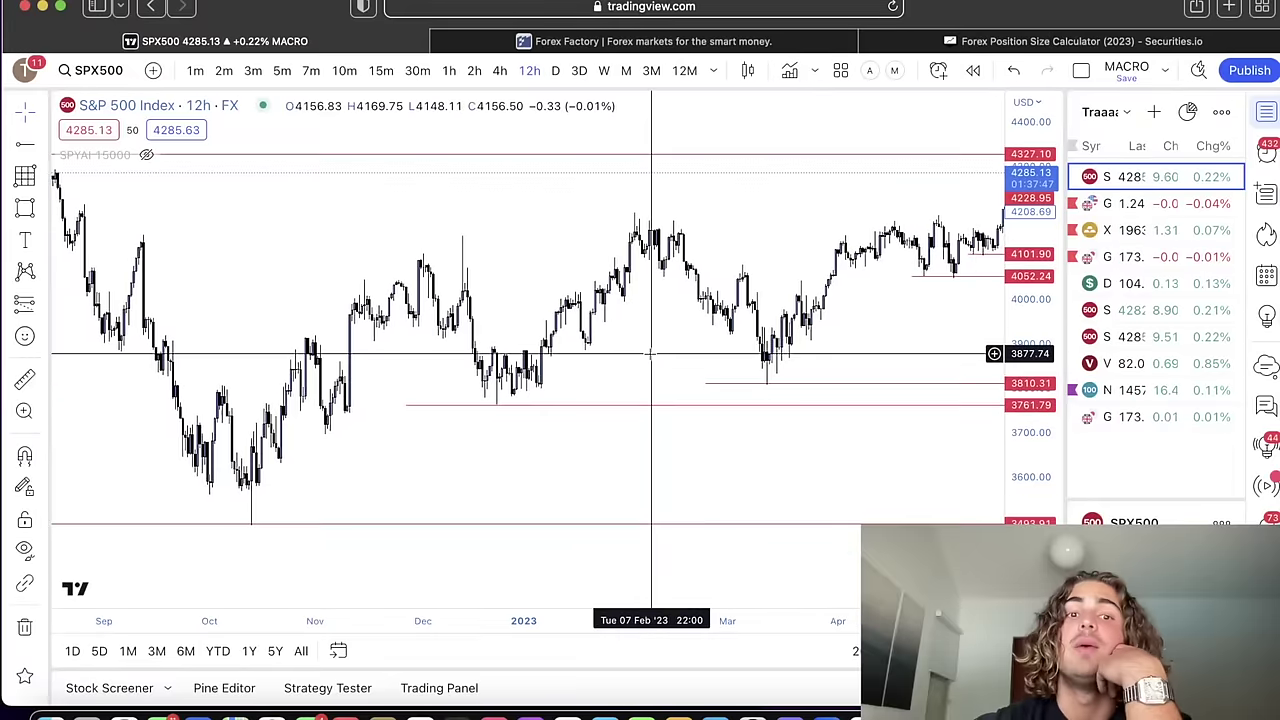
left_click(22, 150)
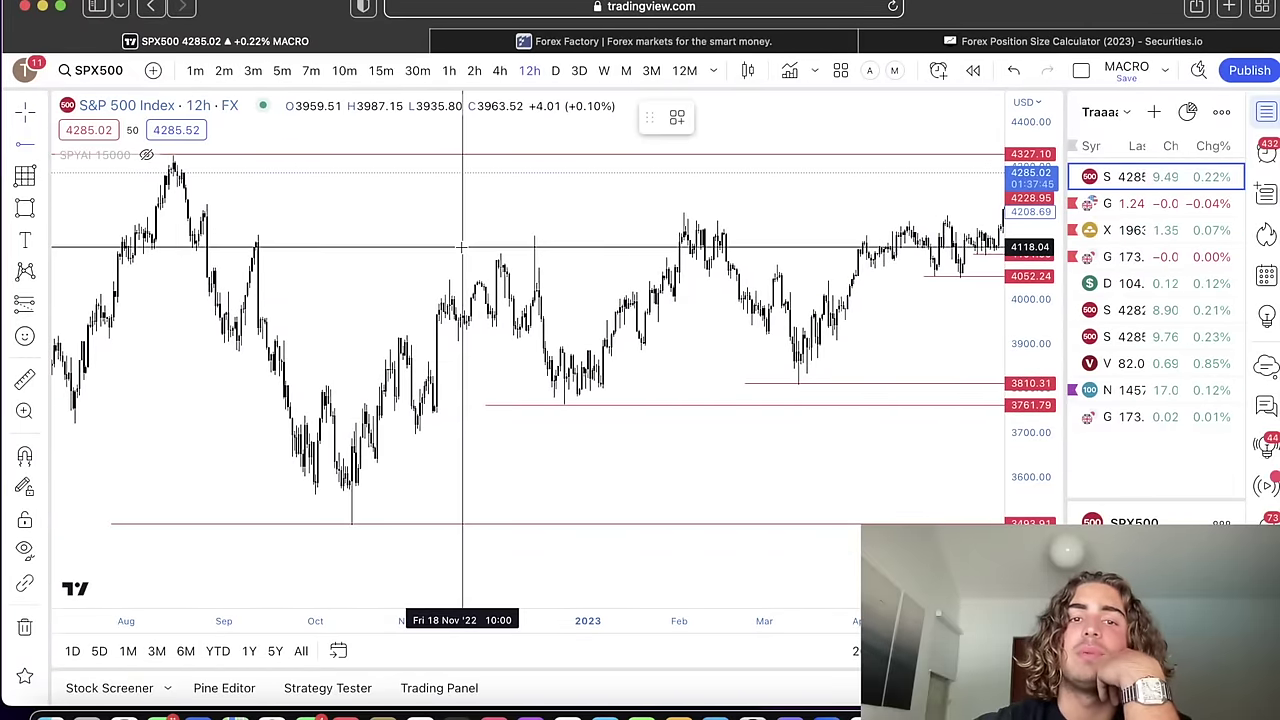
left_click(478, 254)
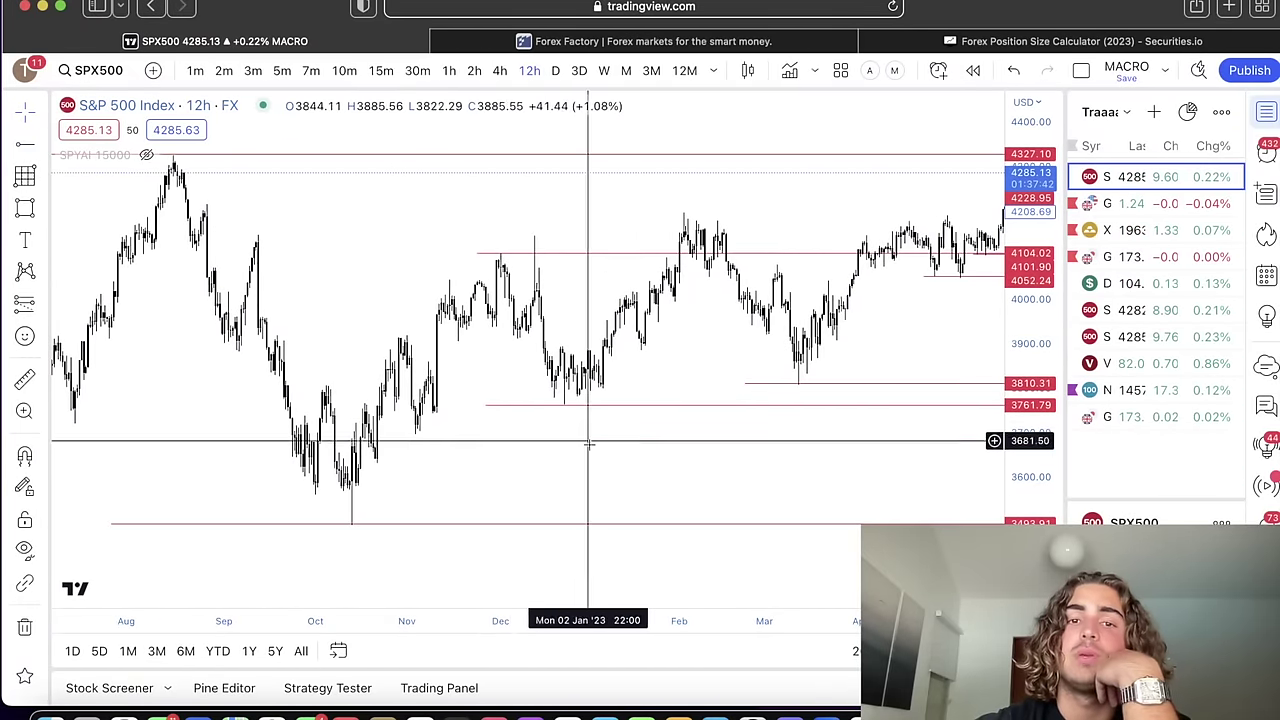
left_click_drag(530, 462, 682, 336)
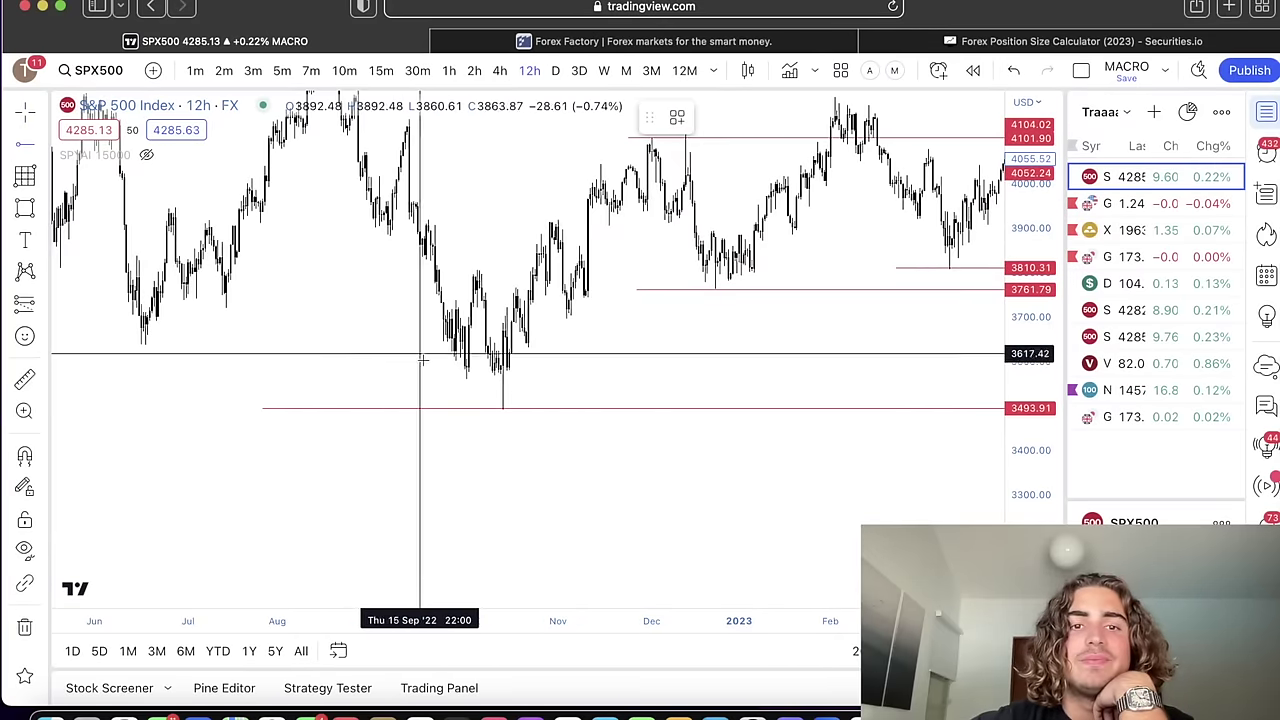
left_click(454, 380)
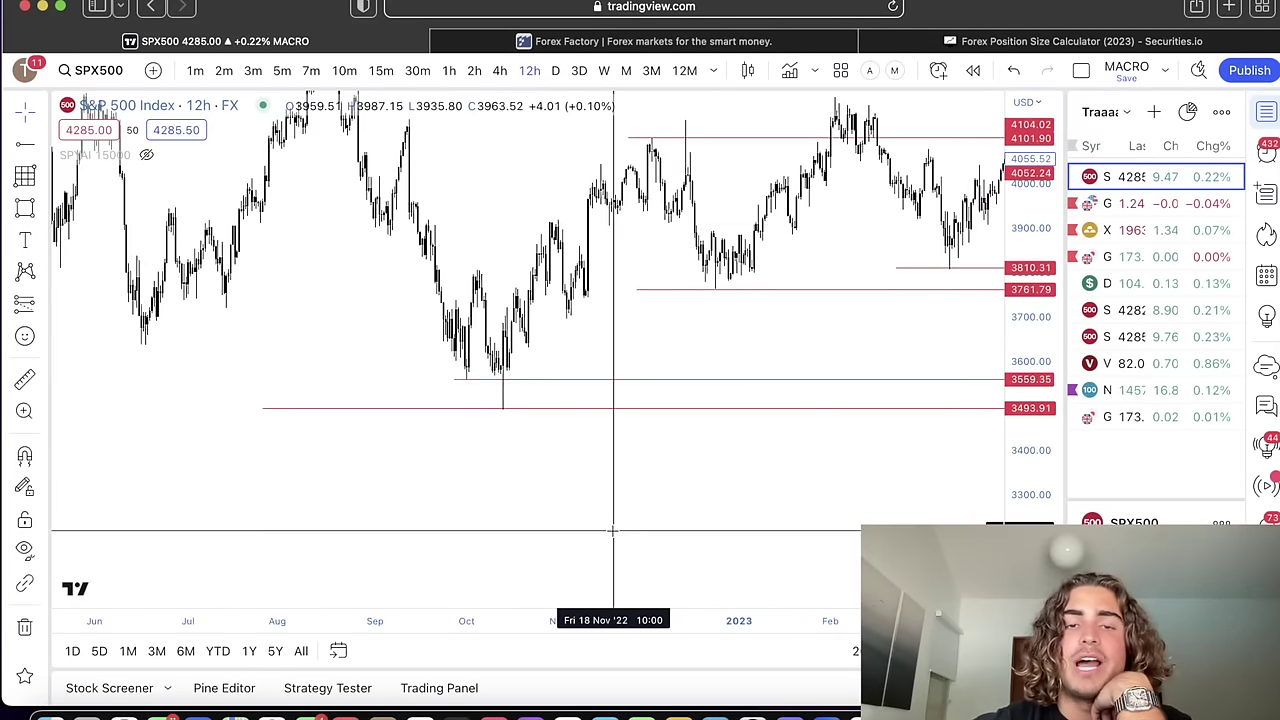
Draw a horizontal ray at 3741.57 along the July 2022 pullback lows on the 12-hour chart
scroll(614, 441, "left", 5)
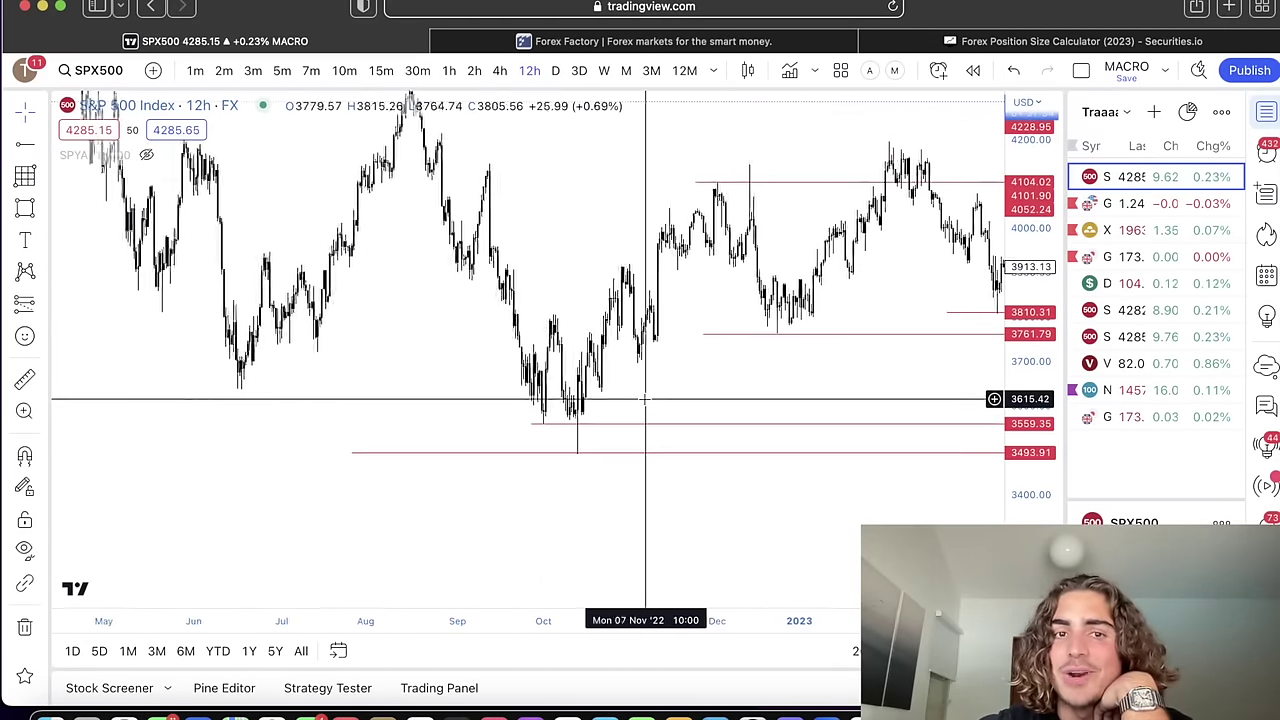
scroll(618, 296, "left", 5)
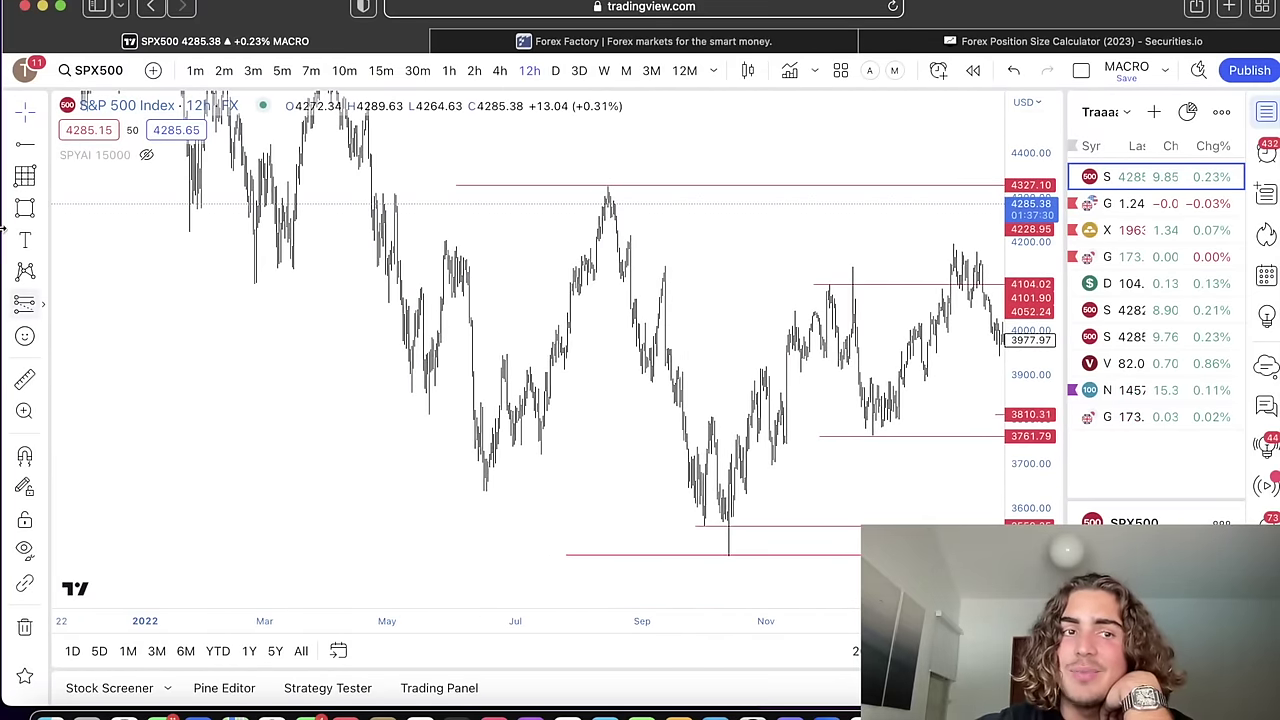
left_click(24, 141)
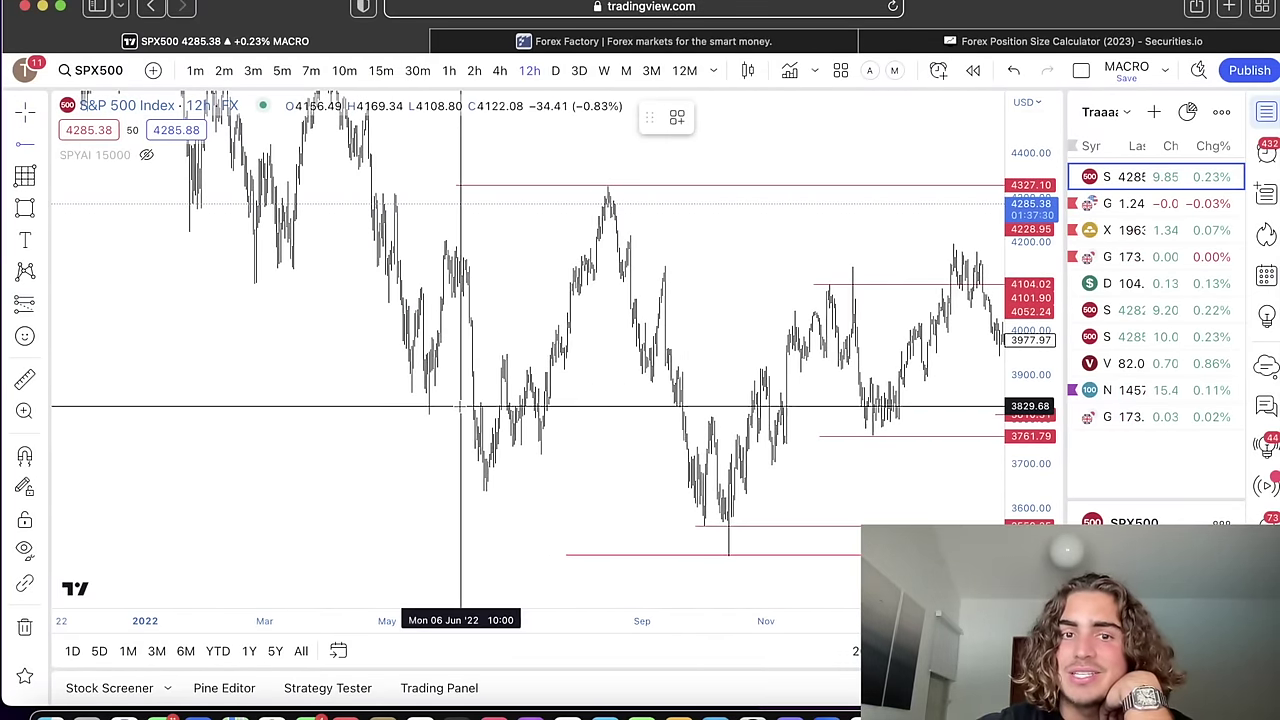
left_click(502, 446)
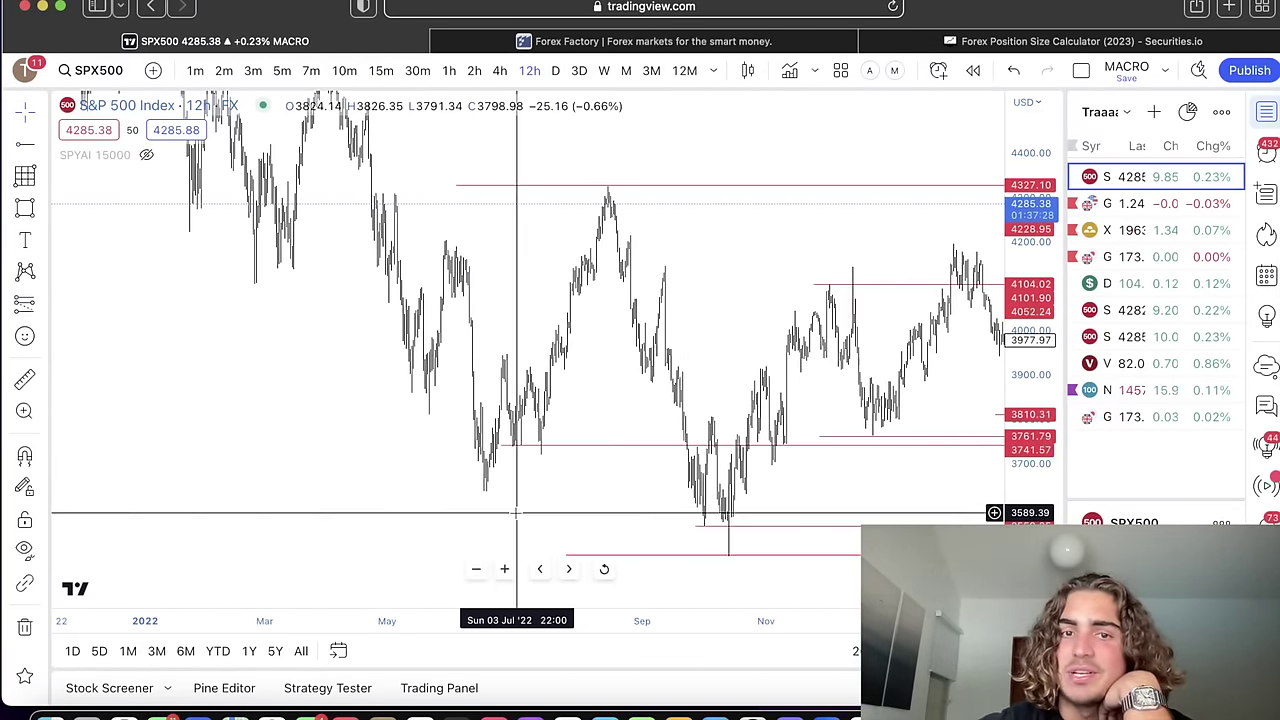
left_click(516, 437)
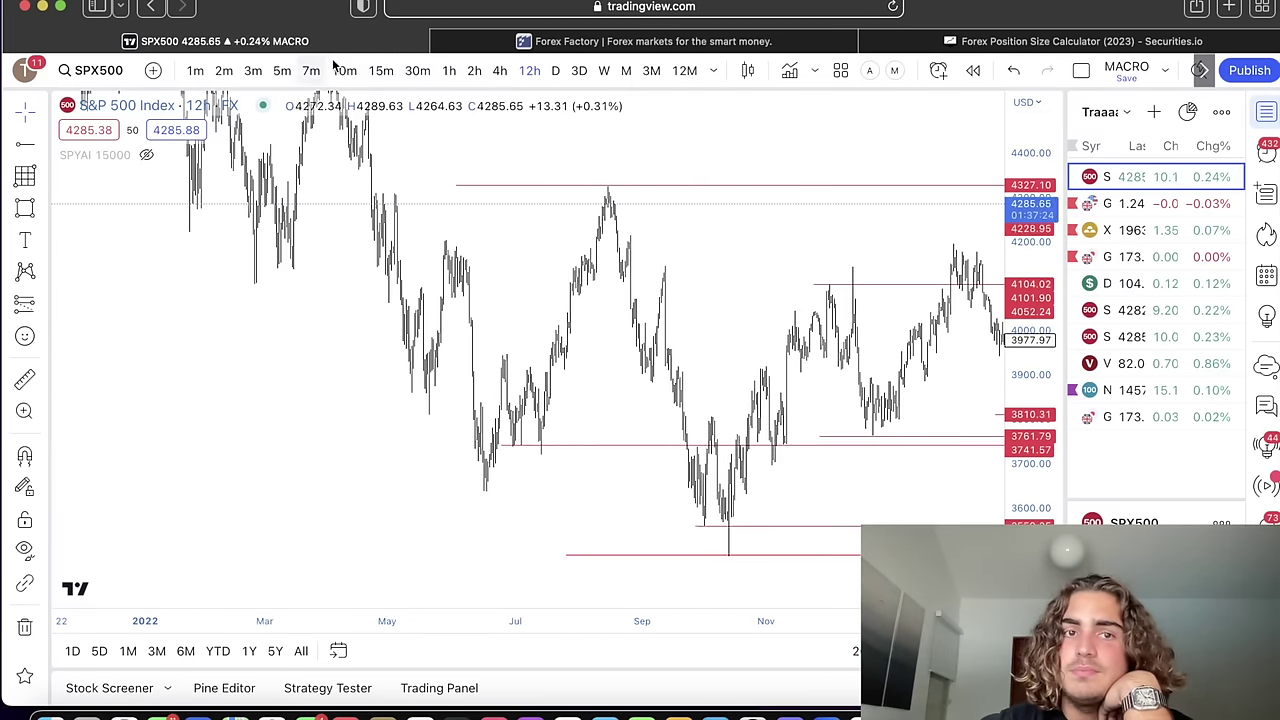
On the 15-minute S&P 500 chart, draw a horizontal ray at 4176.11 along the 1 June 2023 pullback lows, starting 31 May at 20:45
left_click(381, 70)
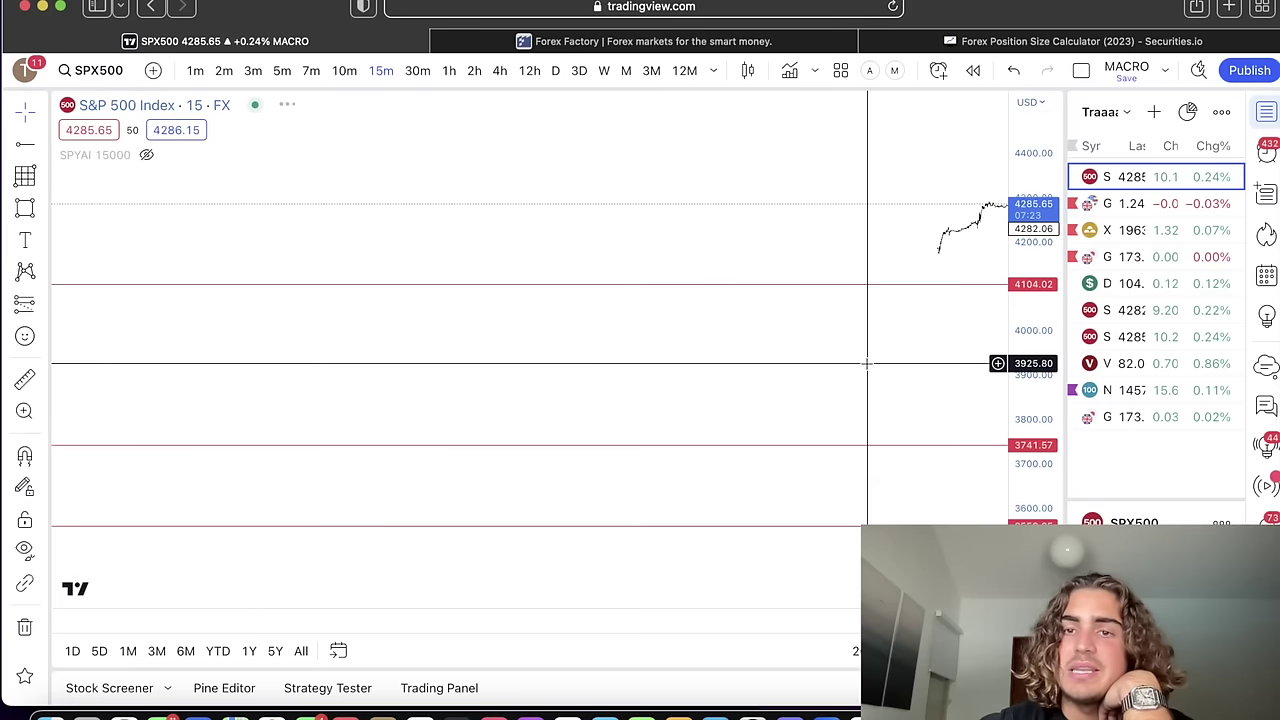
left_click_drag(1028, 462, 1028, 151)
left_click_drag(574, 192, 820, 297)
scroll(840, 200, "up", 3)
left_click_drag(1046, 420, 1050, 110)
left_click_drag(829, 250, 832, 445)
scroll(832, 445, "up", 1)
scroll(832, 445, "up", 5)
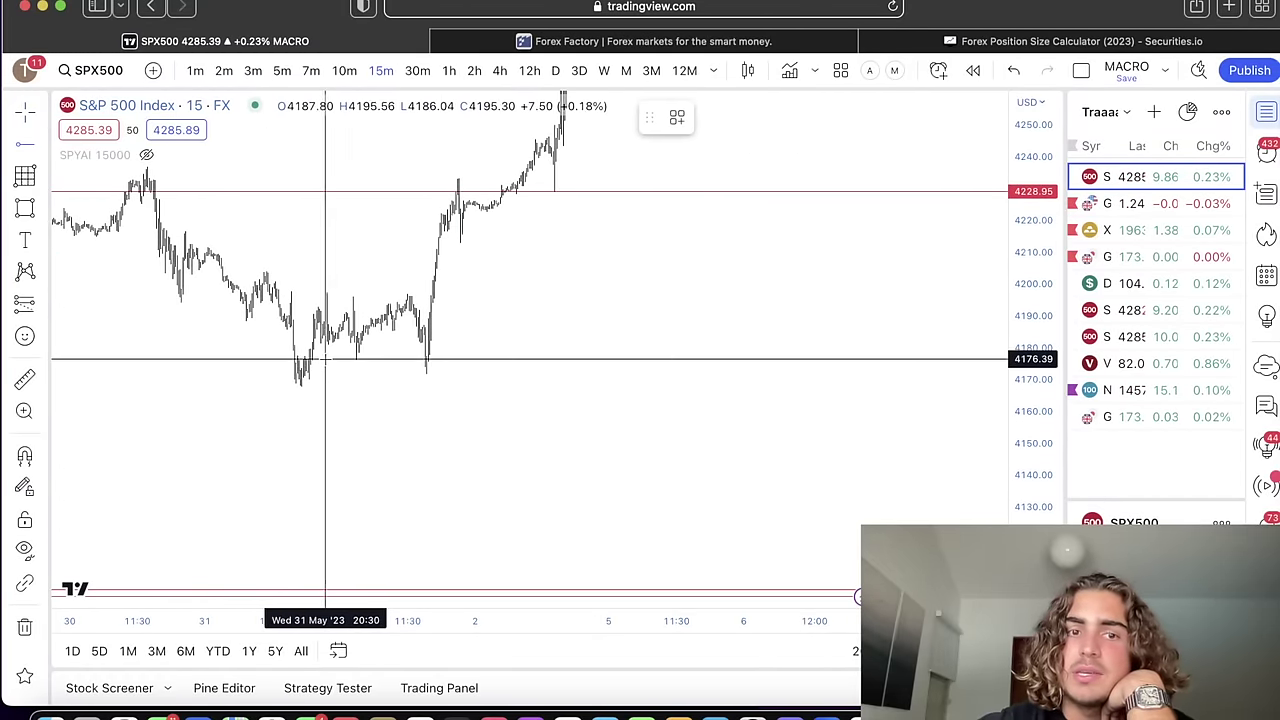
left_click_drag(560, 250, 791, 286)
left_click_drag(557, 226, 729, 194)
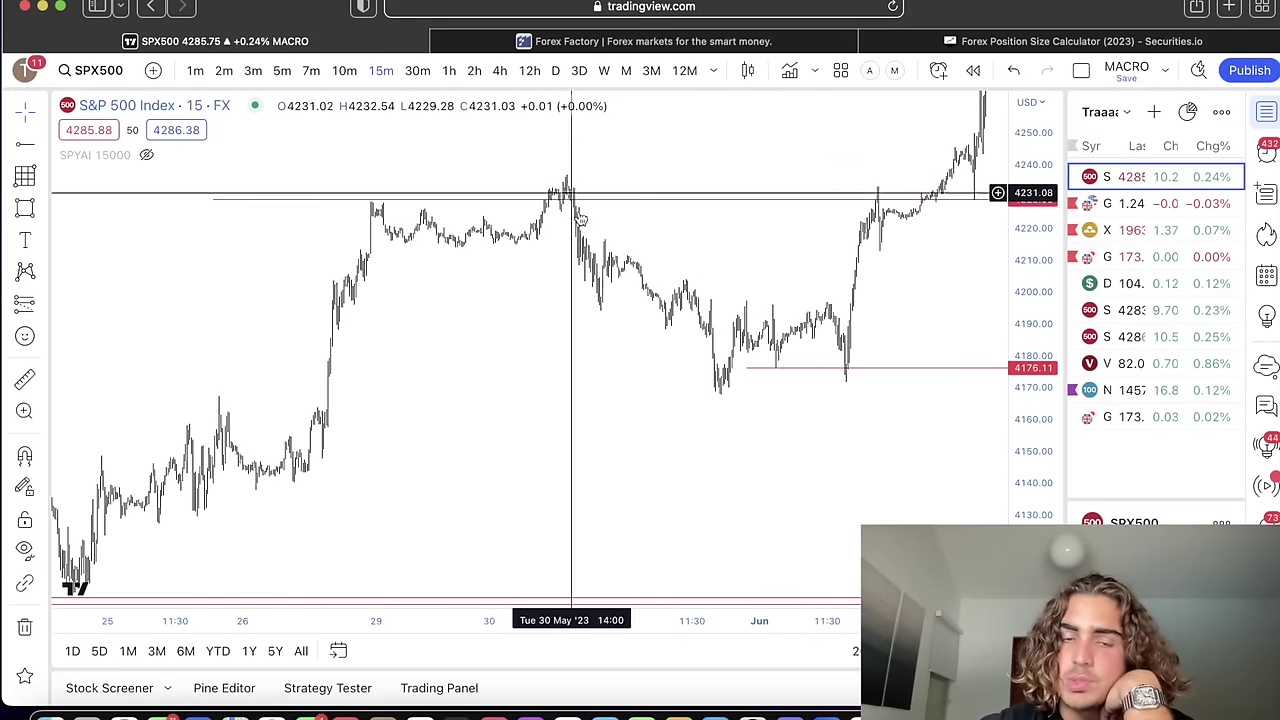
Draw a horizontal ray at 4268.19 along the low after the 5 June 2023 high, starting at 17:15 that day
scroll(595, 408, "right", 5)
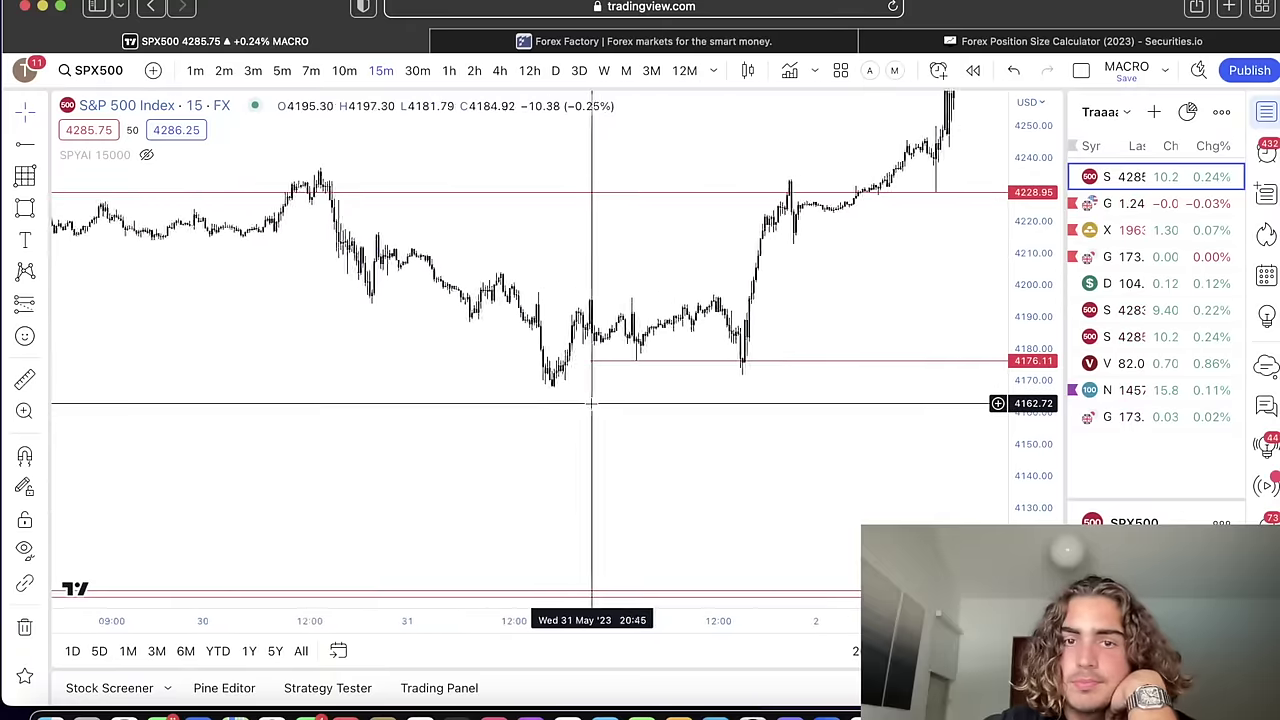
scroll(628, 414, "right", 5)
scroll(740, 325, "right", 5)
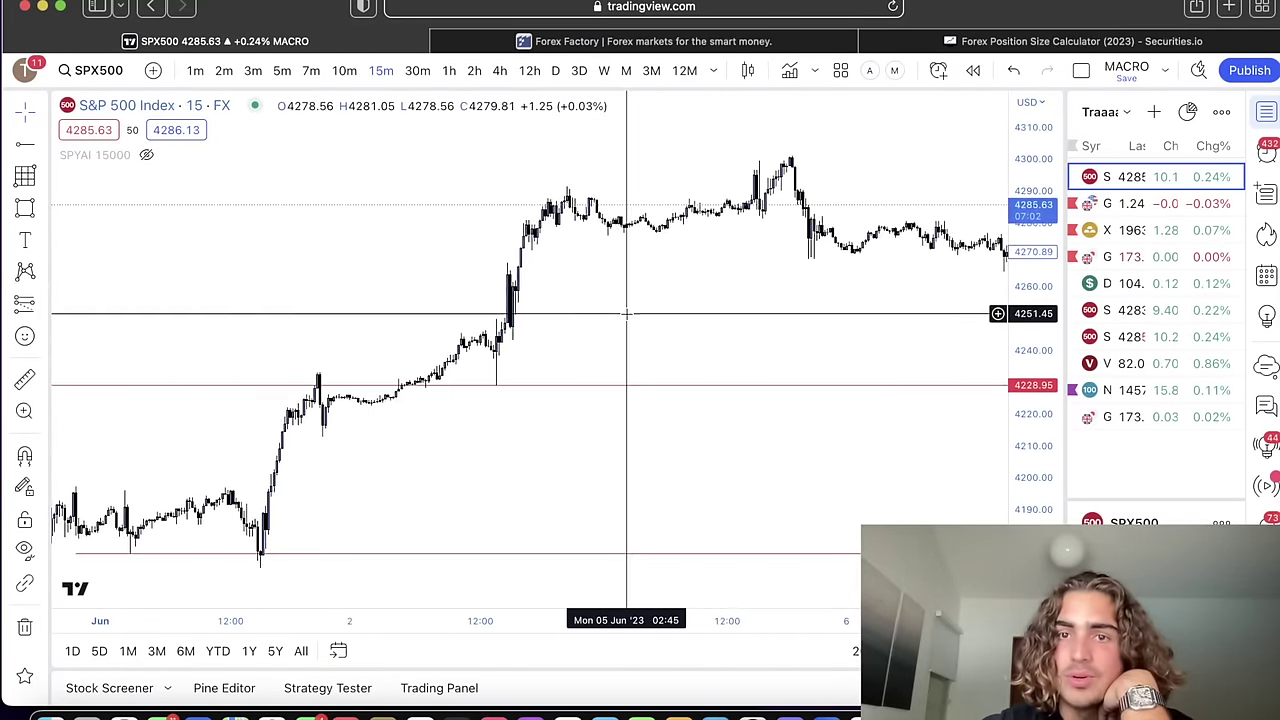
scroll(627, 313, "right", 5)
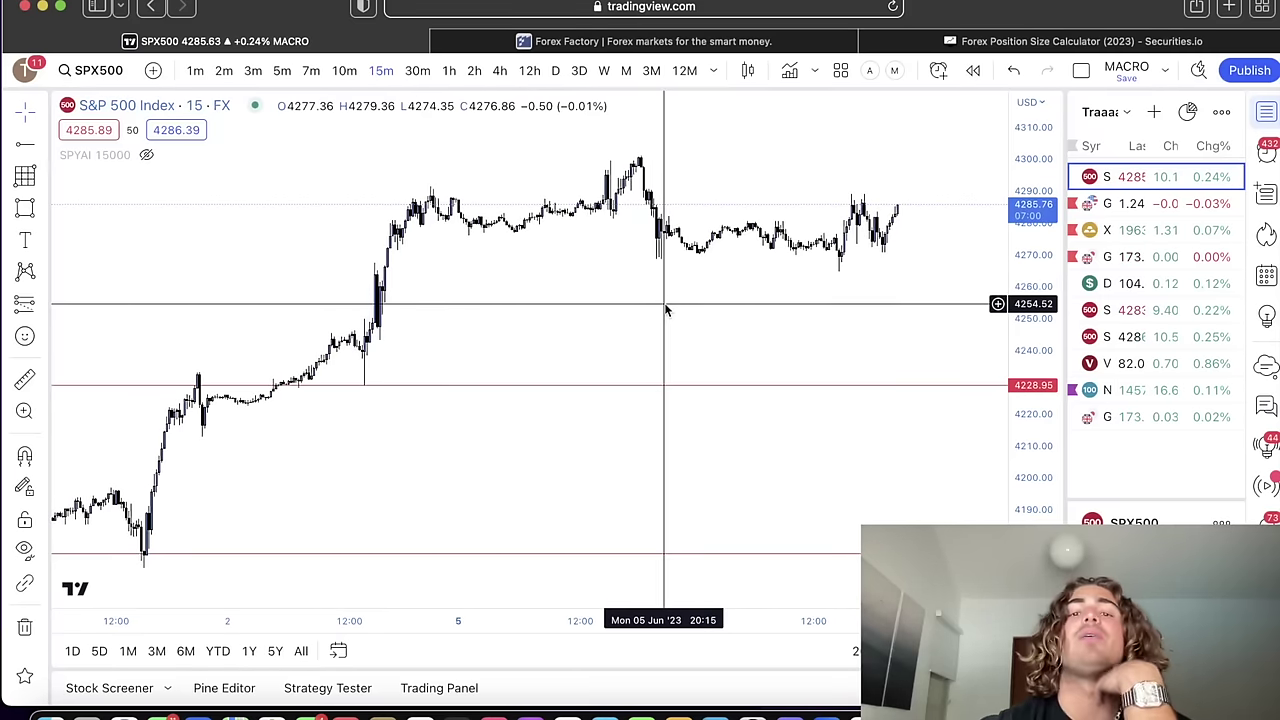
scroll(771, 297, "right", 3)
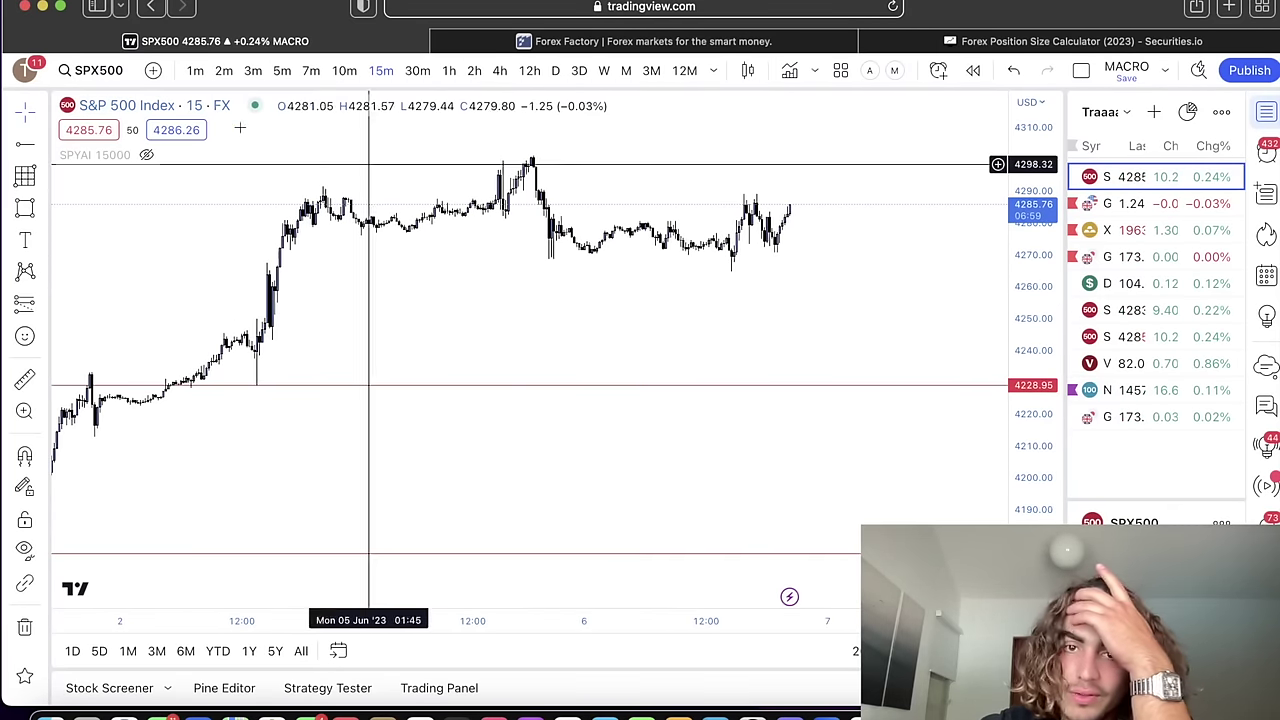
left_click(25, 147)
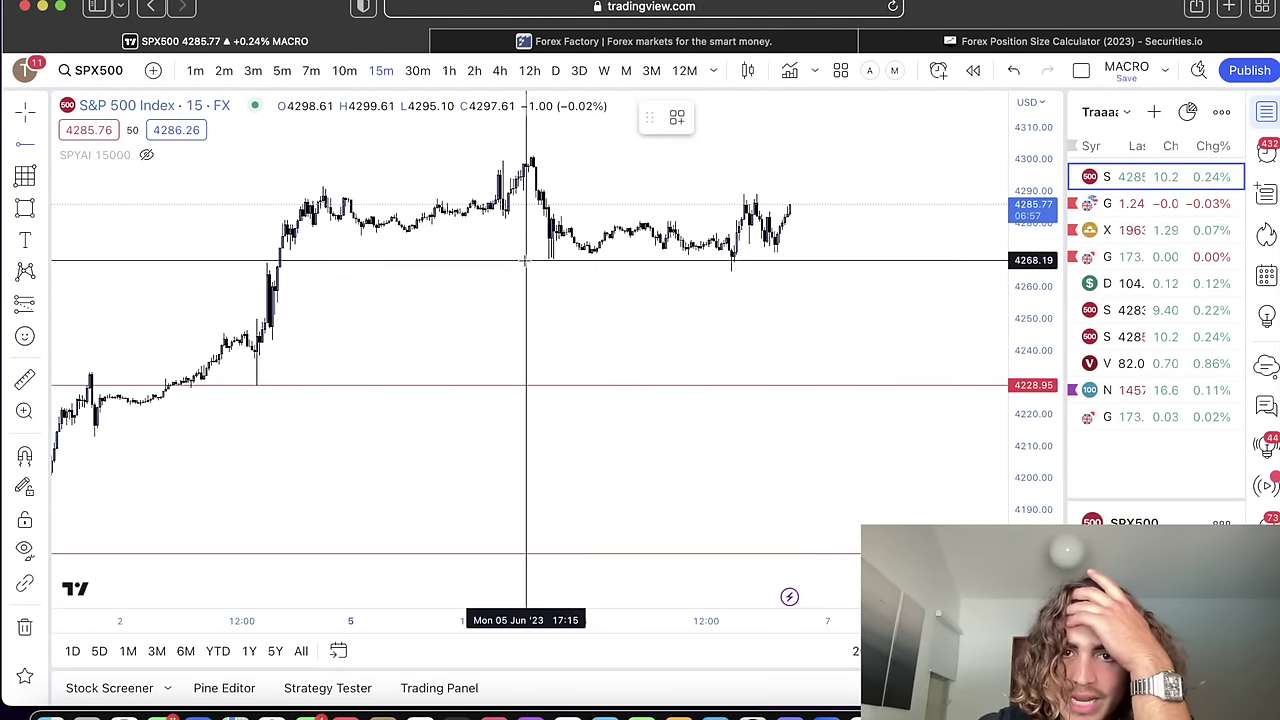
left_click(527, 260)
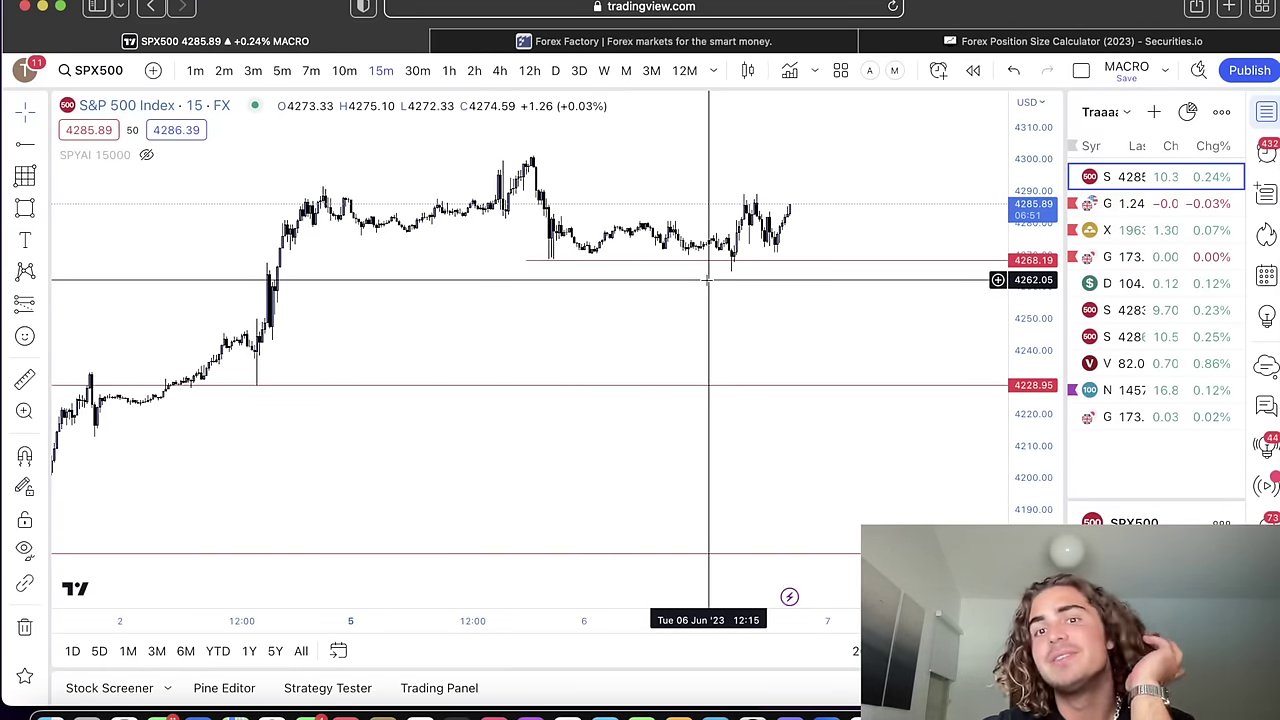
Switch the S&P 500 chart to the 5-minute timeframe and examine recent price action around the 4268.19 ray
left_click(281, 71)
scroll(588, 341, "down", 5)
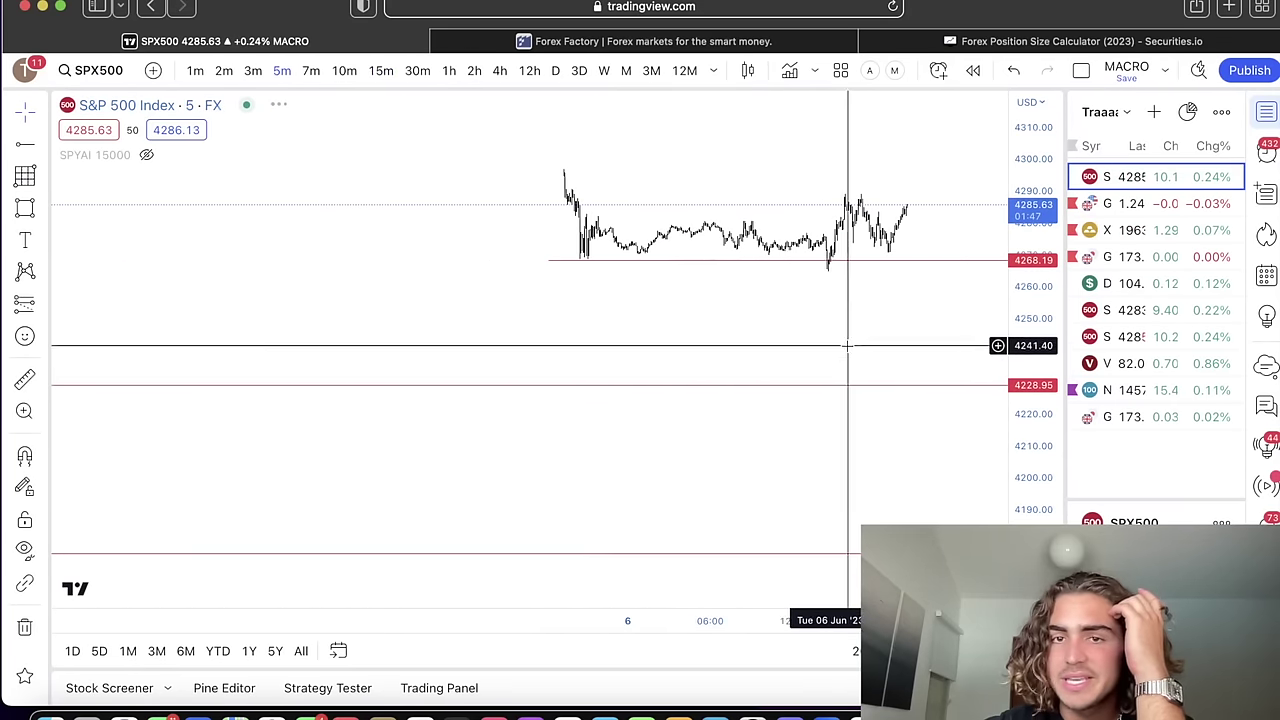
left_click_drag(718, 297, 781, 361)
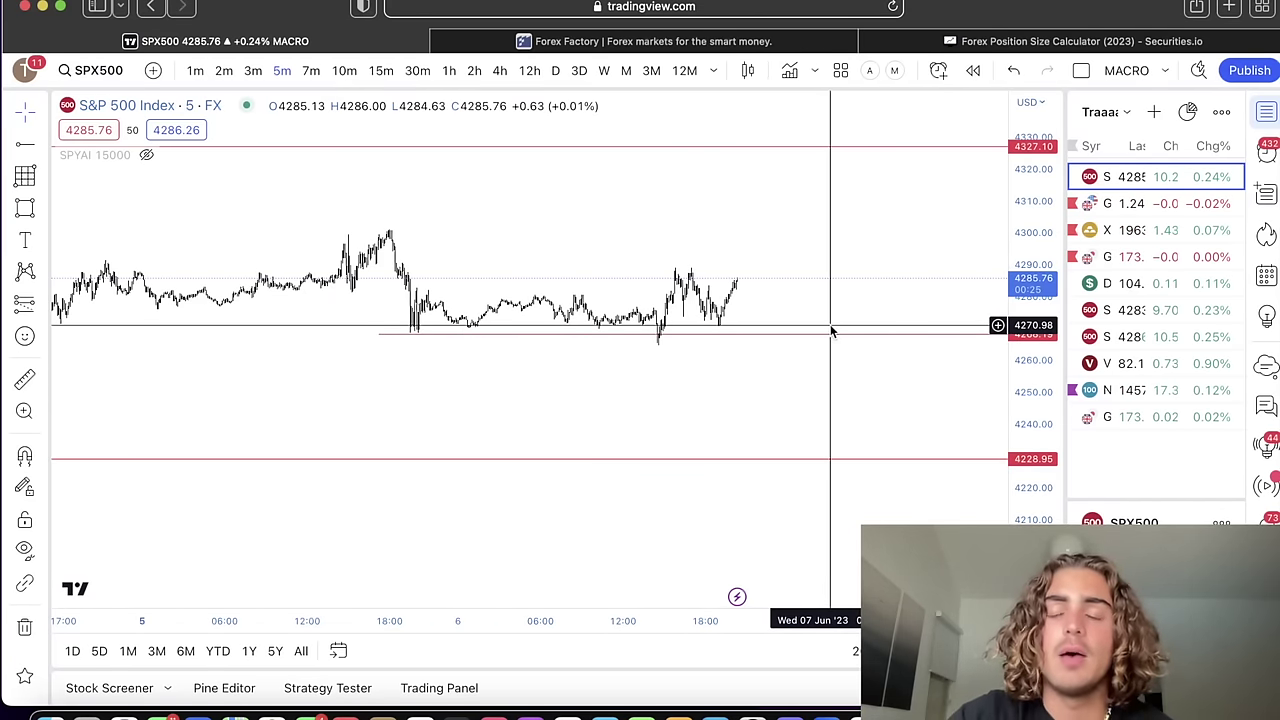
left_click_drag(831, 331, 757, 204)
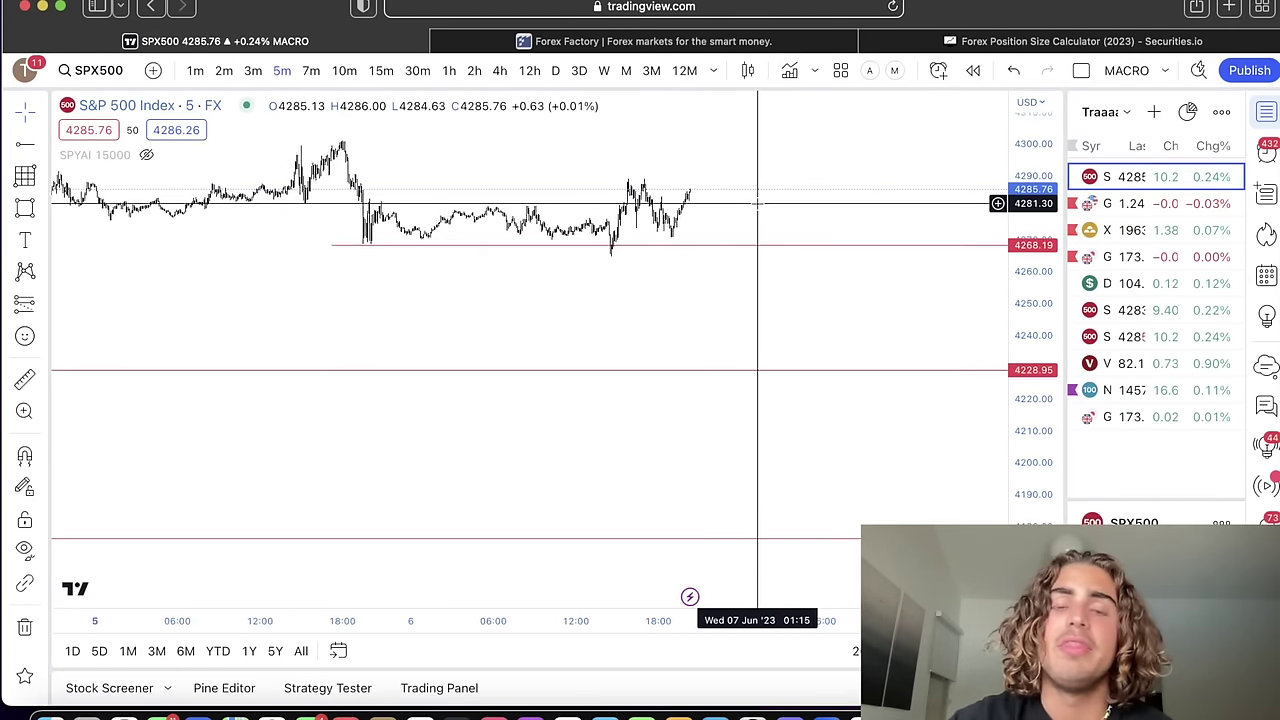
Examine the S&P 500 advance from 1 to 6 June 2023 against the rays marking its pullback lows
scroll(757, 204, "left", 10)
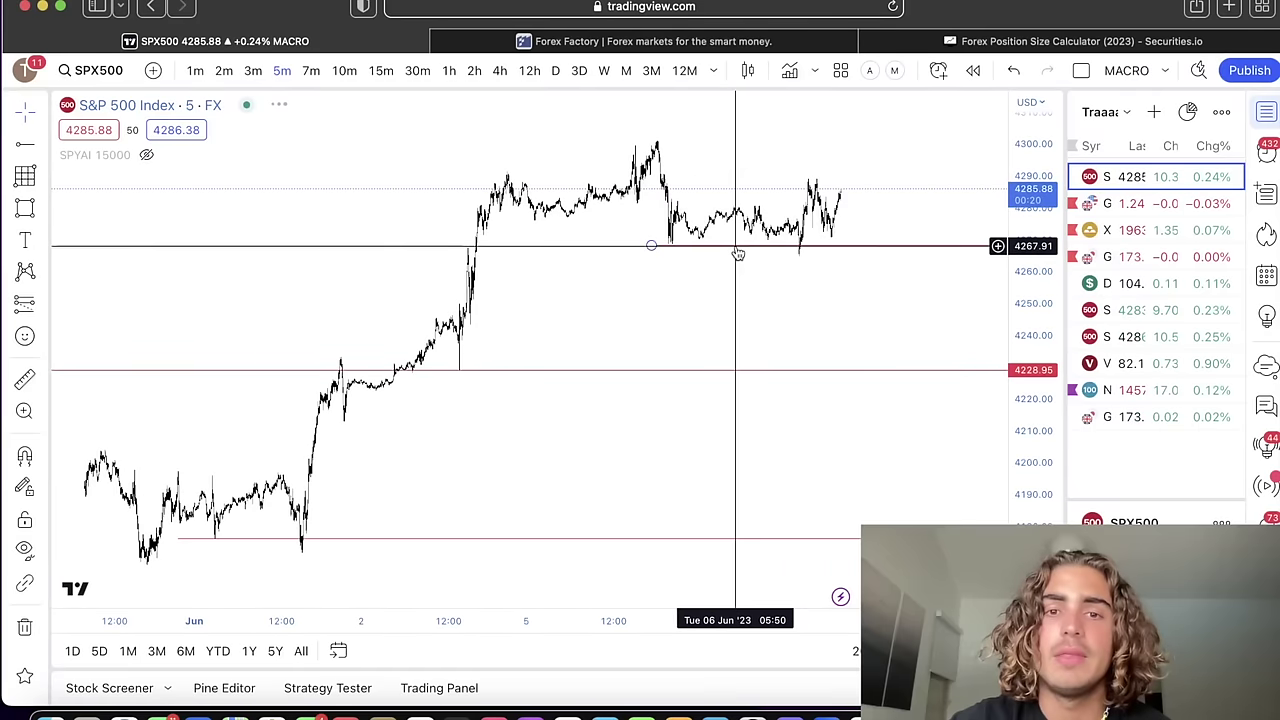
left_click_drag(724, 277, 711, 266)
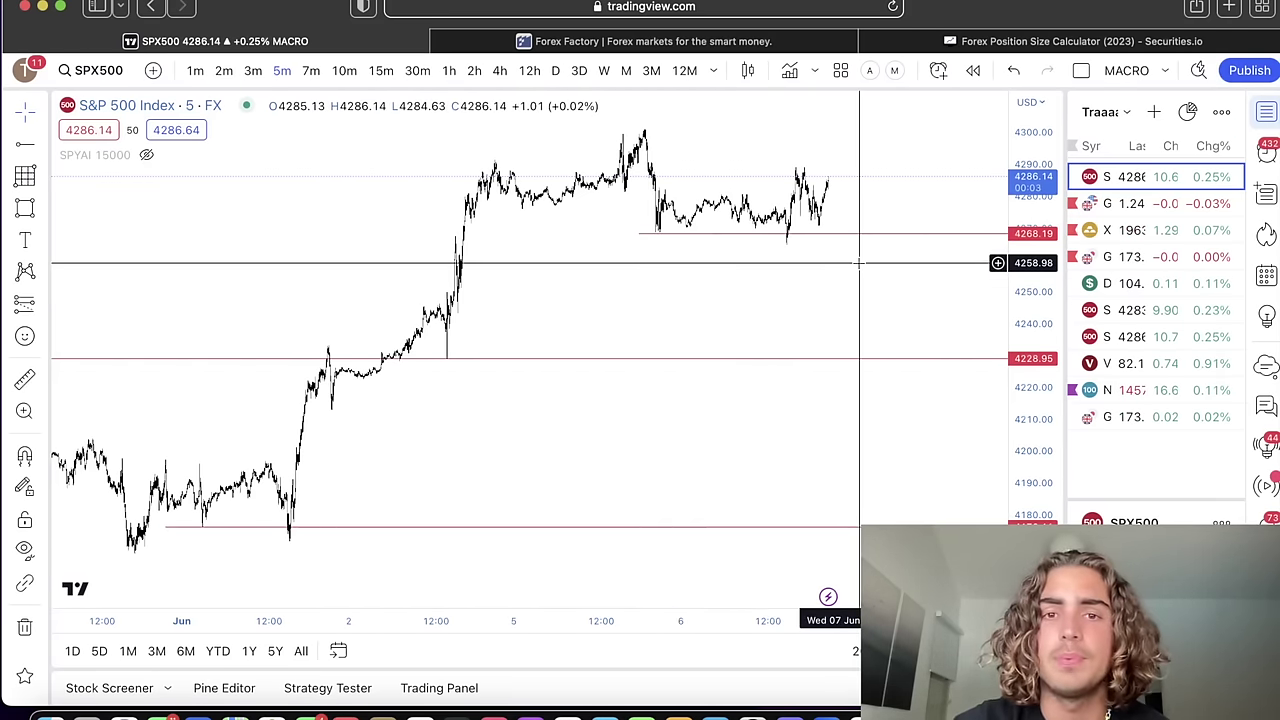
left_click_drag(859, 262, 802, 298)
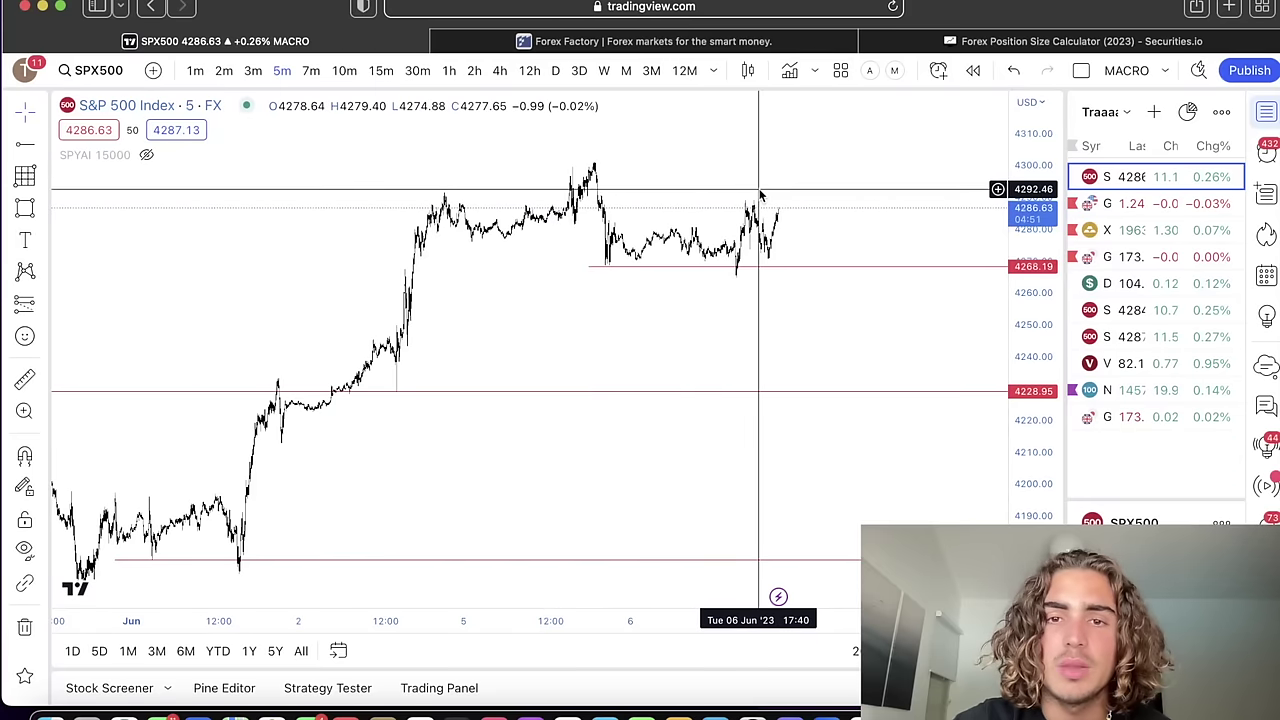
left_click(24, 146)
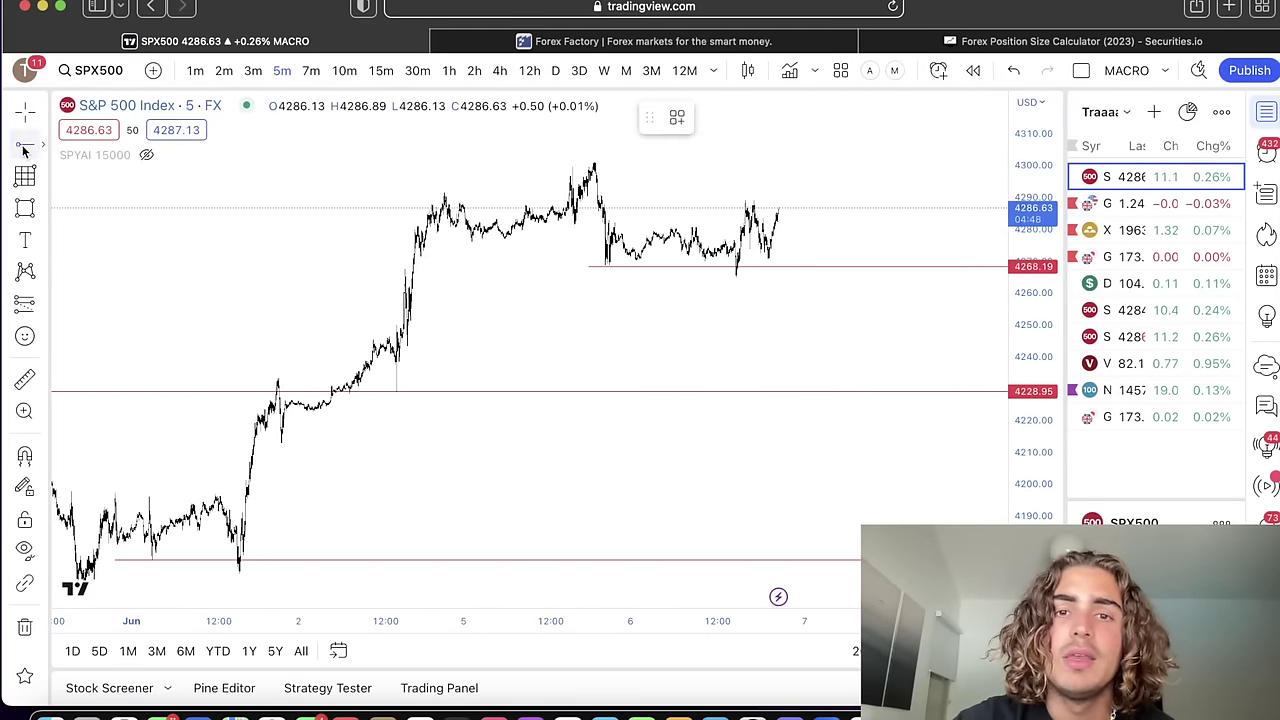
left_click(667, 225)
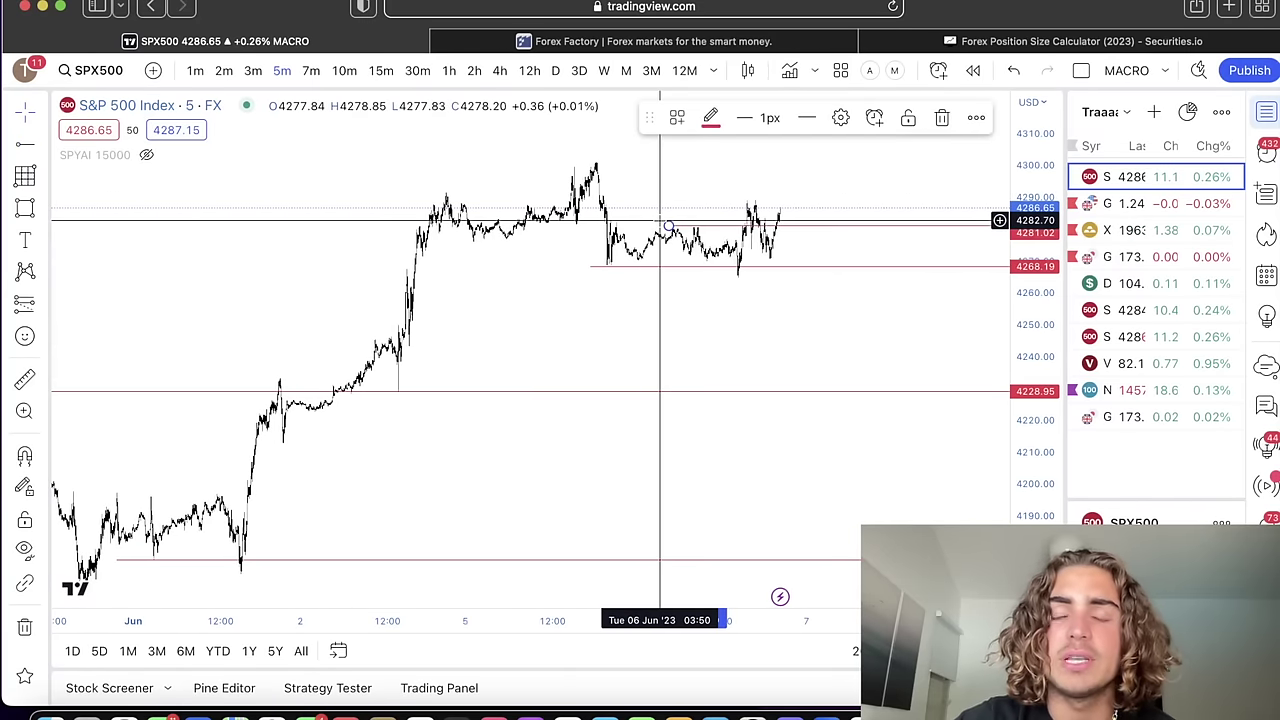
key("BackSpace")
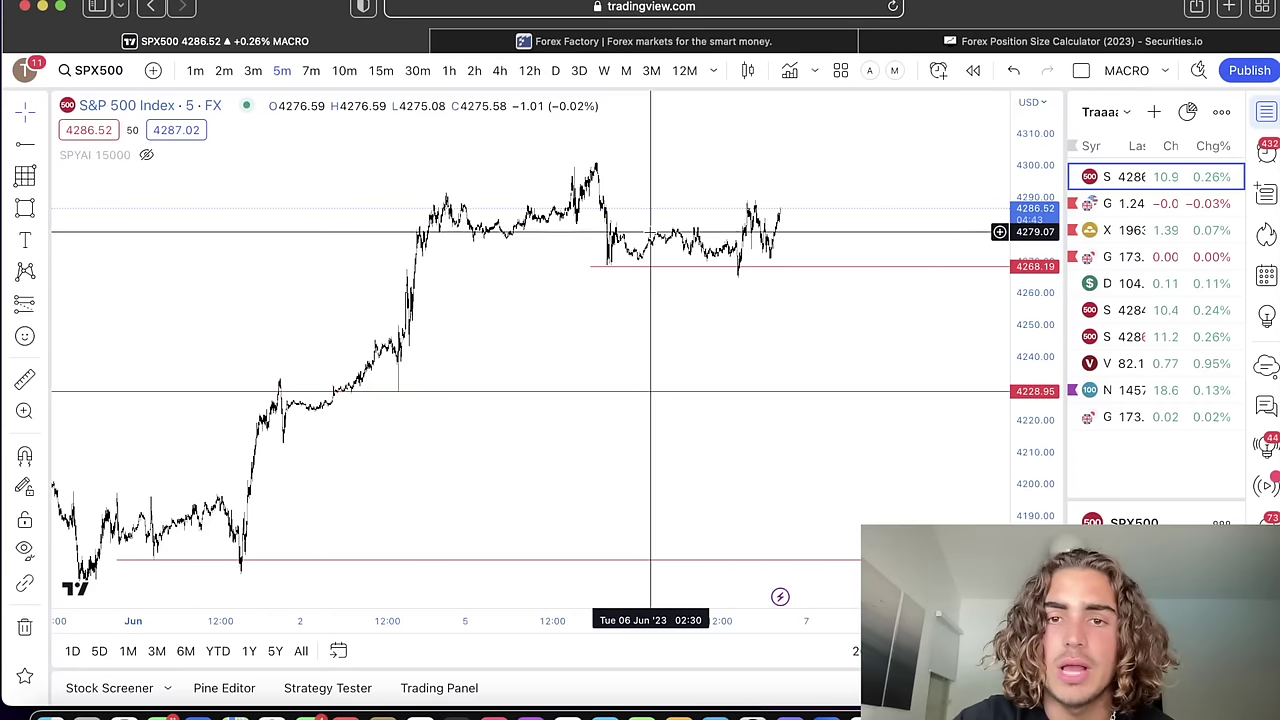
left_click_drag(656, 224, 654, 228)
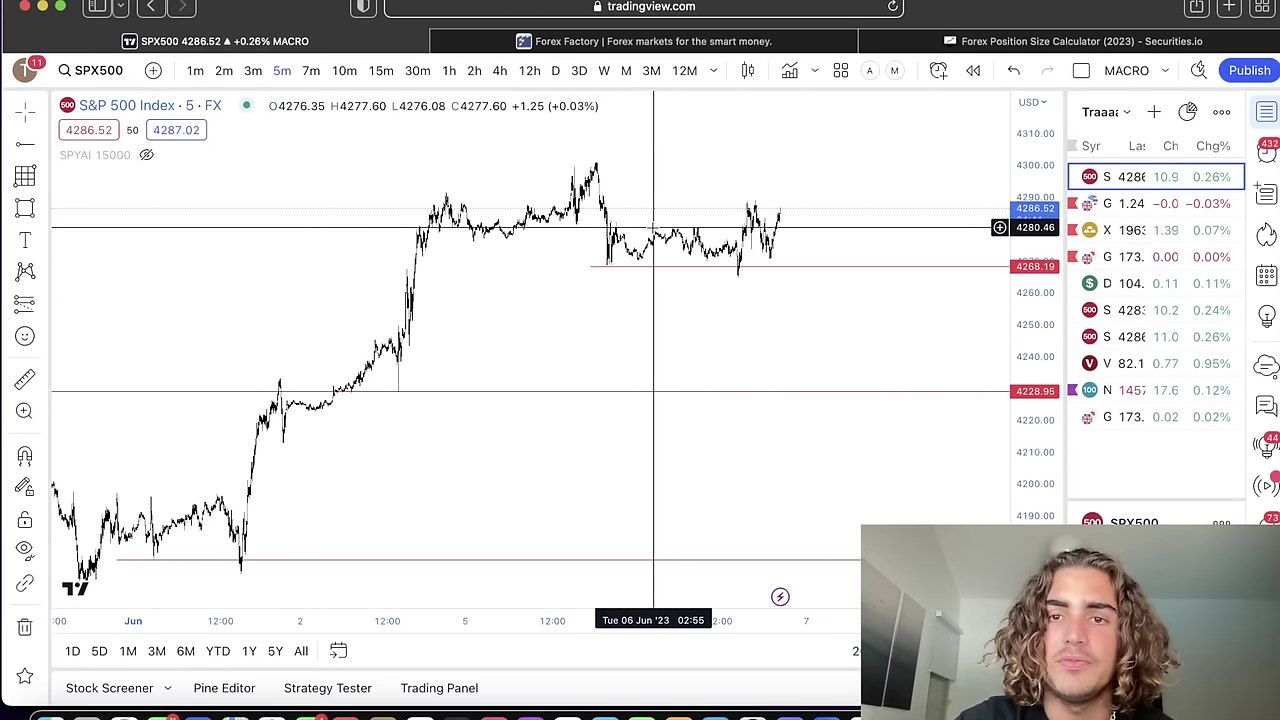